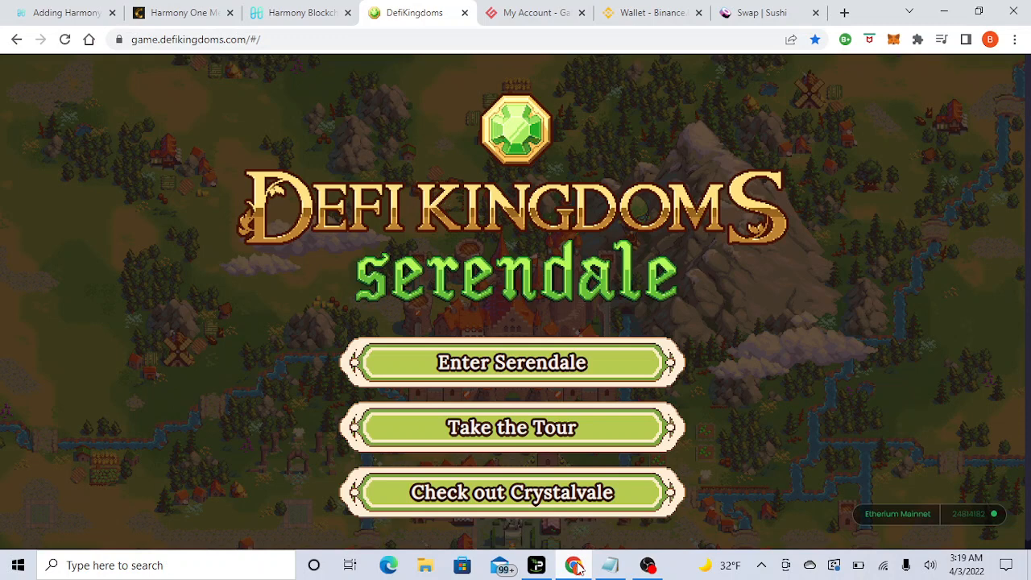
- Open MetaMask's form for adding a custom network and enter the network name Harmony
{"action": "left_click", "coordinate": [893, 40]}
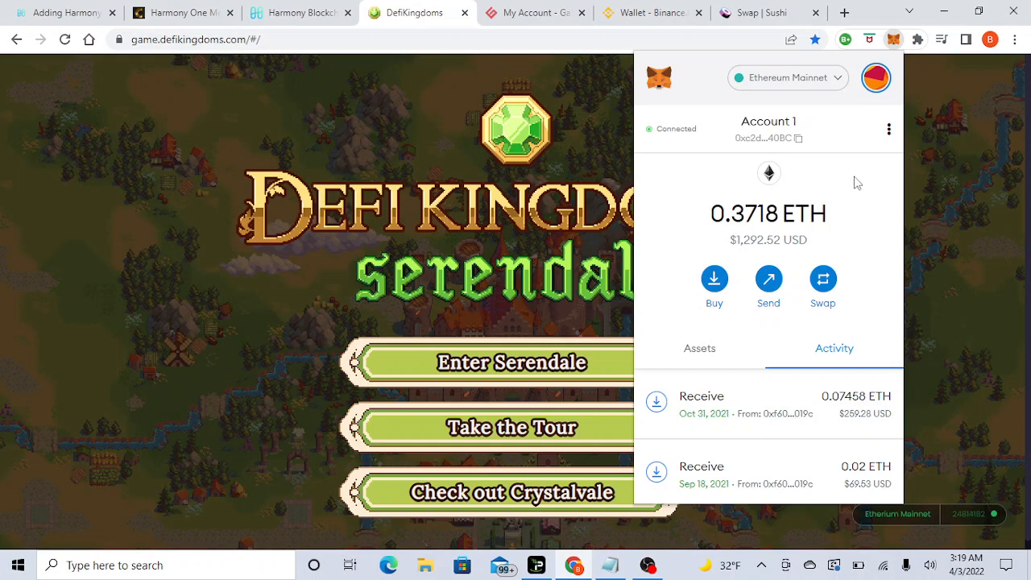
{"action": "left_click", "coordinate": [828, 83]}
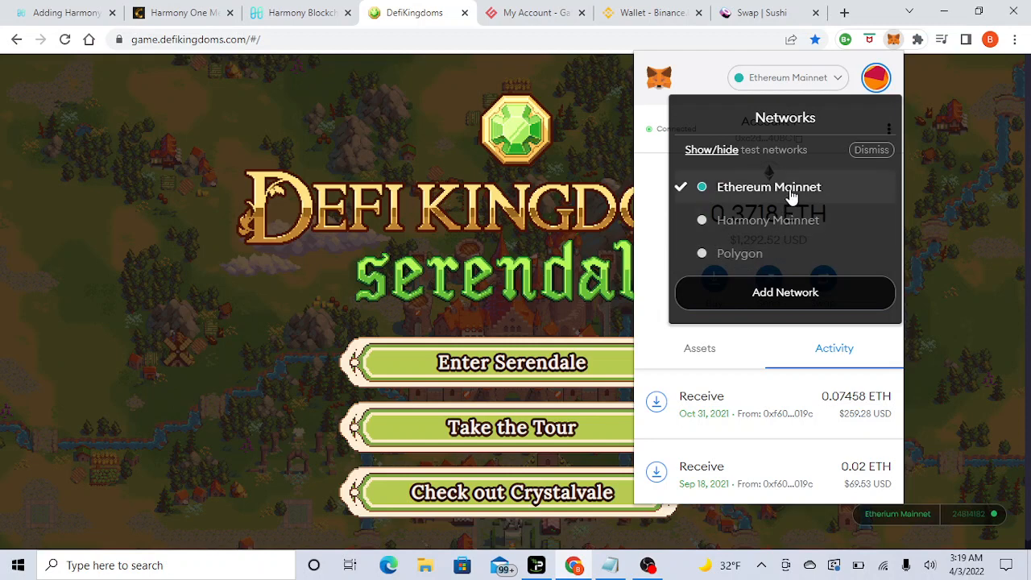
{"action": "left_click", "coordinate": [794, 295]}
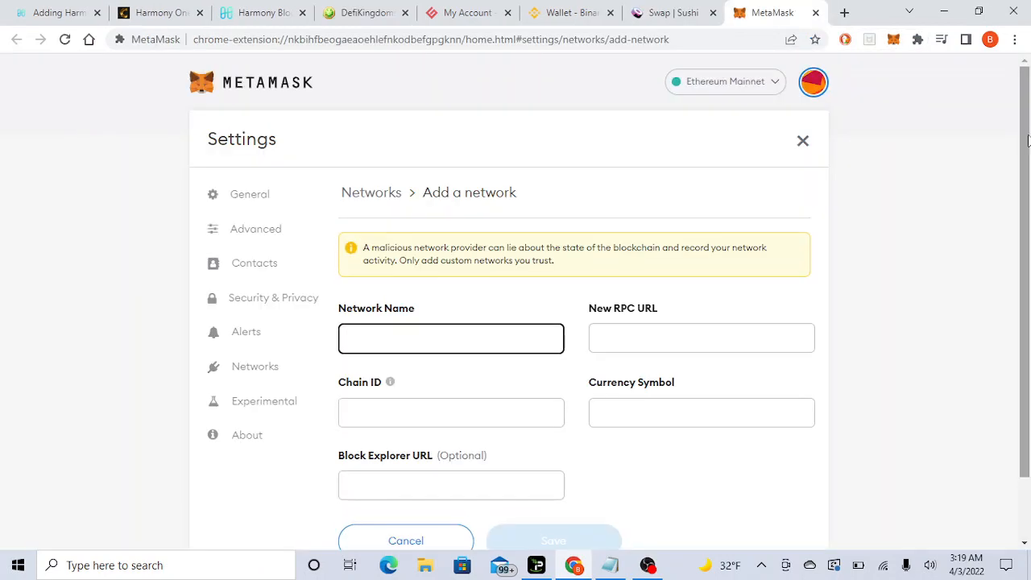
{"action": "left_click_drag", "start_coordinate": [1027, 141], "coordinate": [1029, 214]}
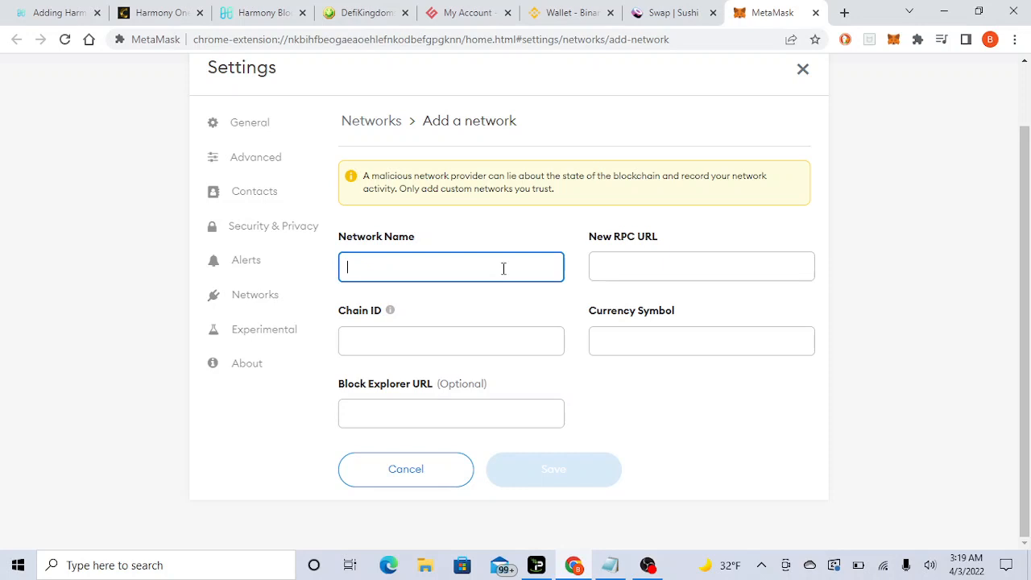
{"action": "type", "text": "Harmony"}
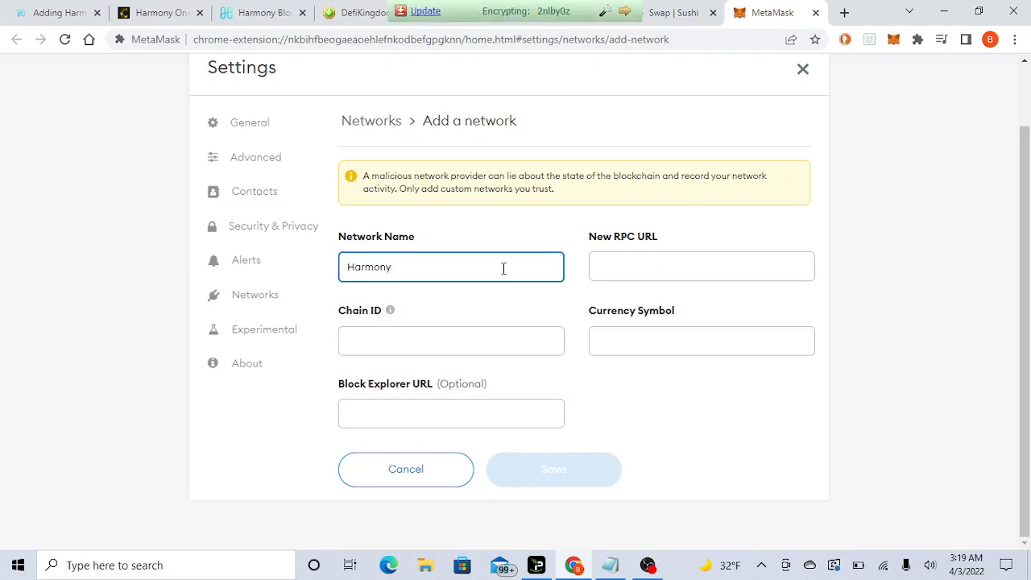
{"action": "left_click", "coordinate": [603, 269]}
{"action": "left_click", "coordinate": [547, 346]}
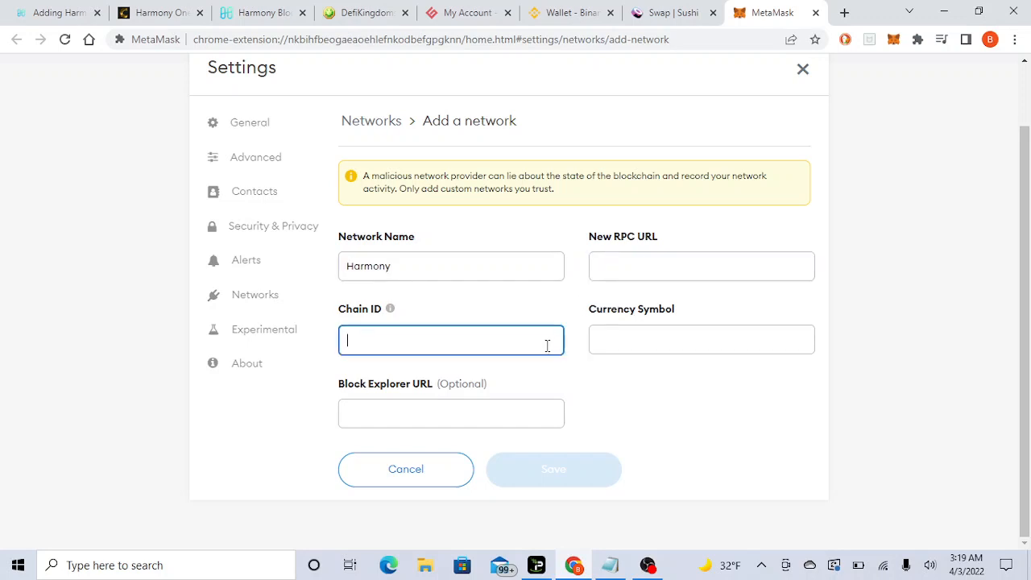
{"action": "left_click", "coordinate": [598, 345]}
{"action": "left_click", "coordinate": [490, 420]}
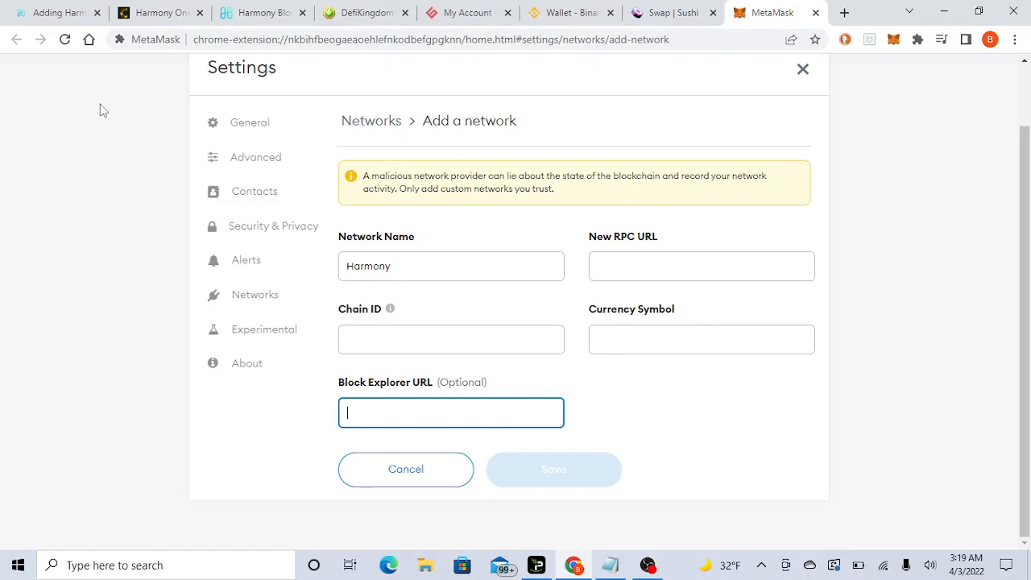
- Look up the mainnet RPC URL, chain ID, currency symbol and explorer values on the Harmony docs' Adding Harmony page
{"action": "left_click", "coordinate": [56, 12]}
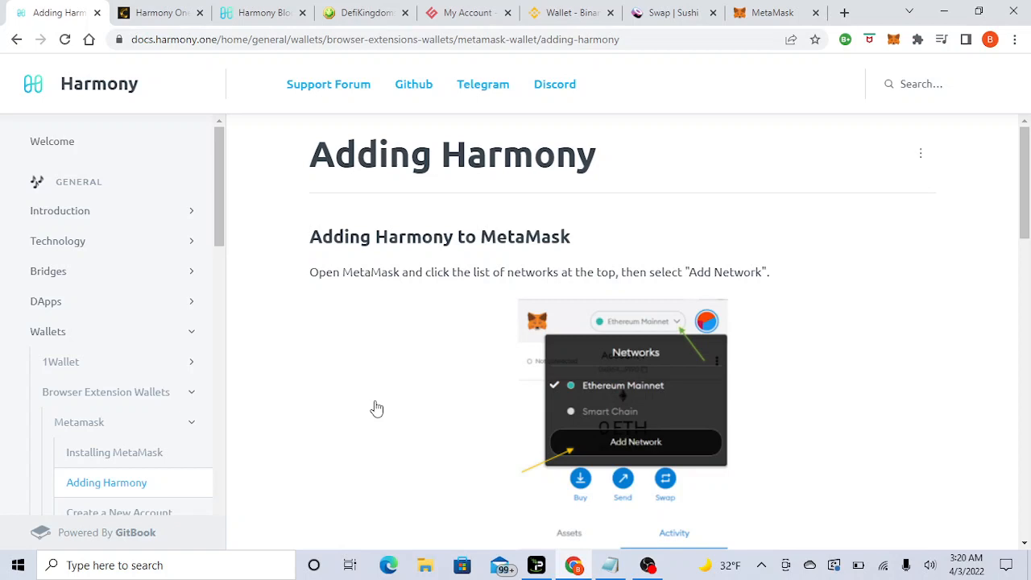
{"action": "scroll", "coordinate": [377, 408], "scroll_direction": "down", "scroll_amount": 8}
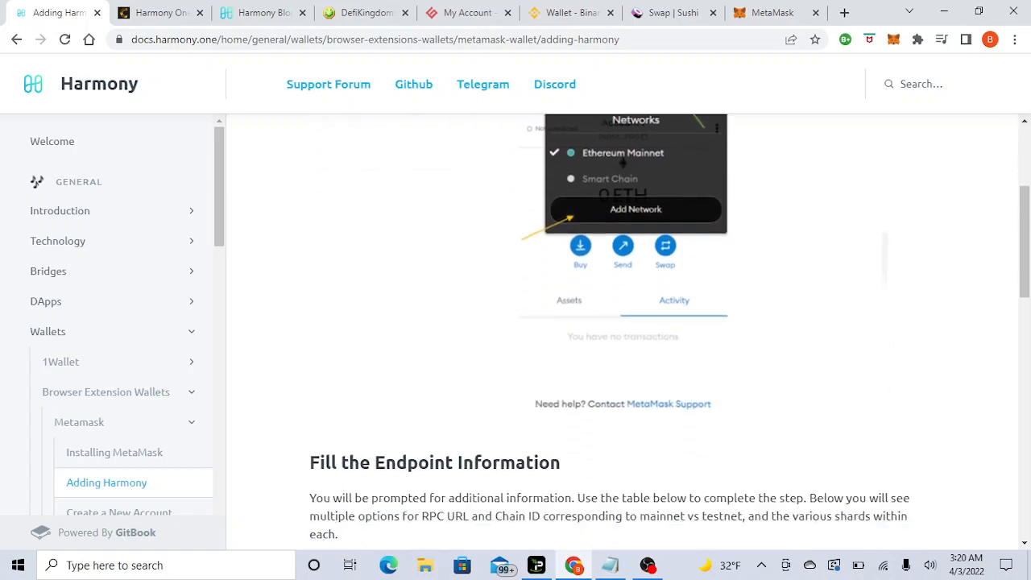
{"action": "scroll", "coordinate": [620, 330], "scroll_direction": "down", "scroll_amount": 2}
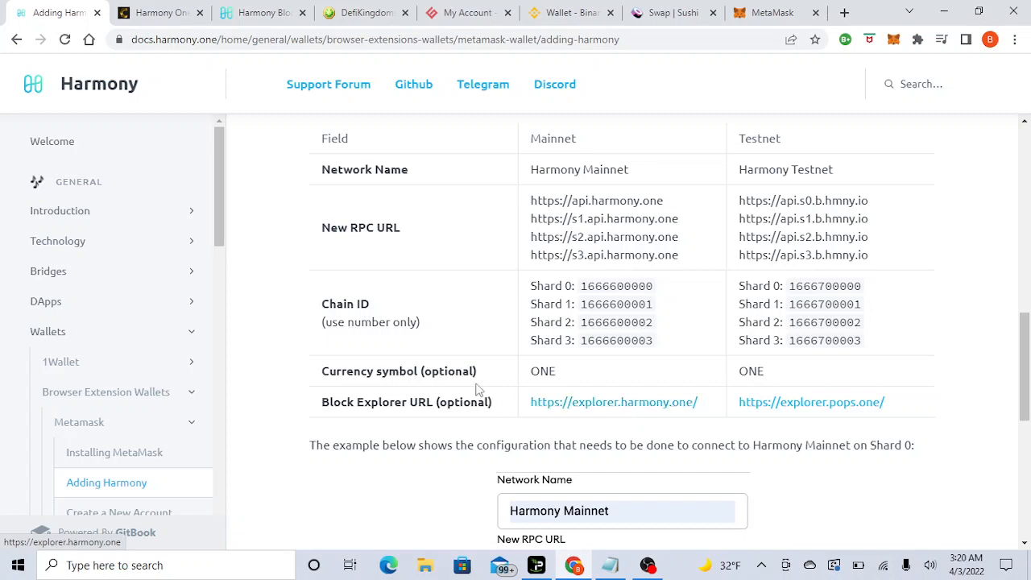
{"action": "left_click", "coordinate": [774, 11]}
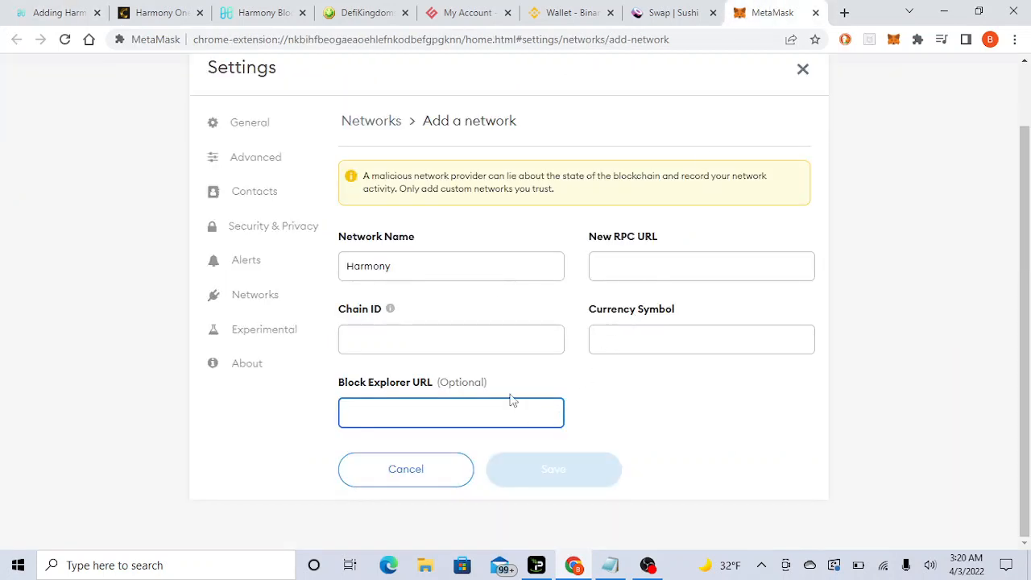
{"action": "left_click", "coordinate": [622, 342]}
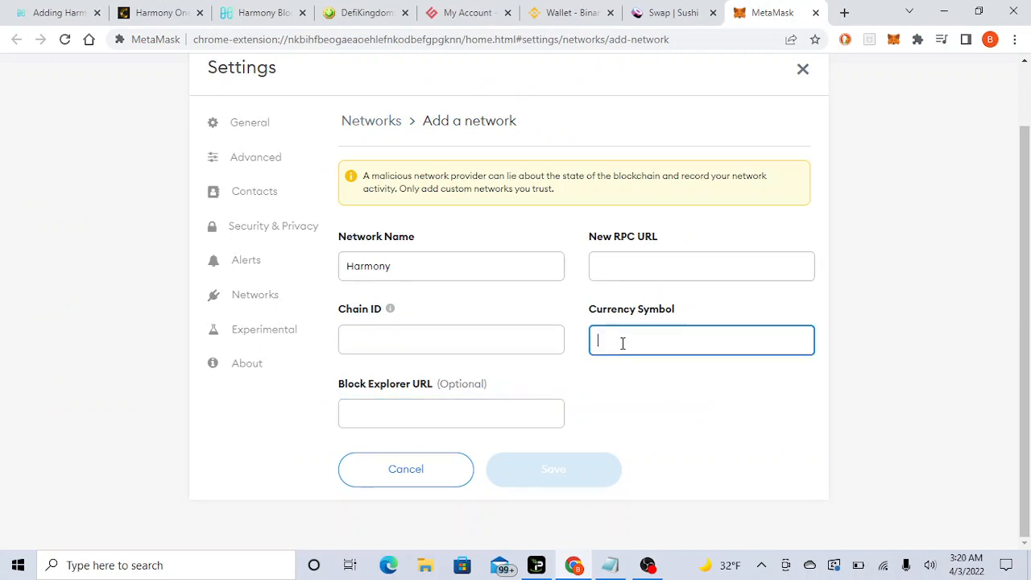
- Try to transfer the Shard 0 mainnet chain ID from the Harmony docs to MetaMask, and clear the wrongly pasted text
{"action": "left_click", "coordinate": [60, 12]}
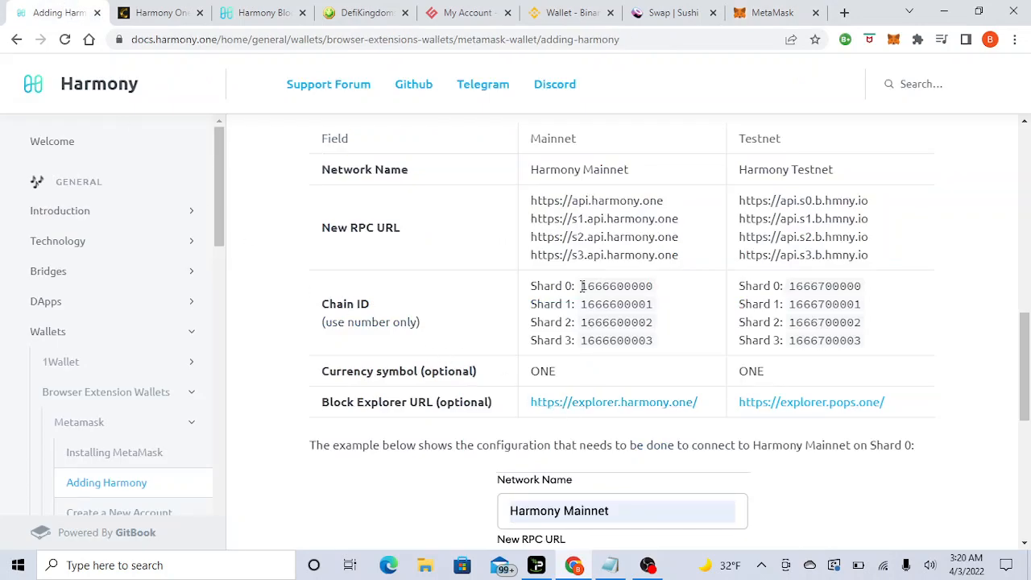
{"action": "left_click_drag", "start_coordinate": [581, 286], "coordinate": [656, 294]}
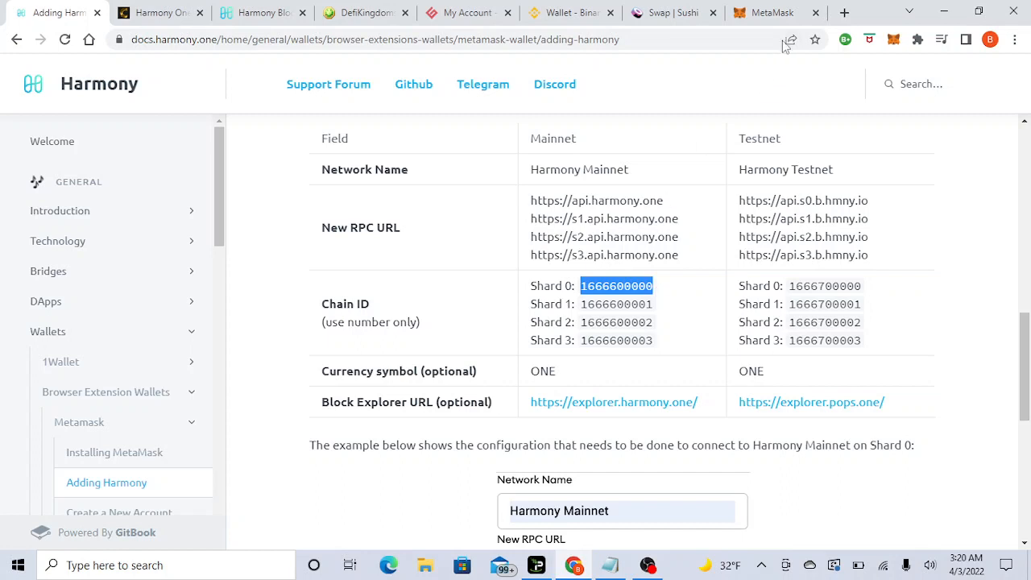
{"action": "left_click", "coordinate": [778, 12]}
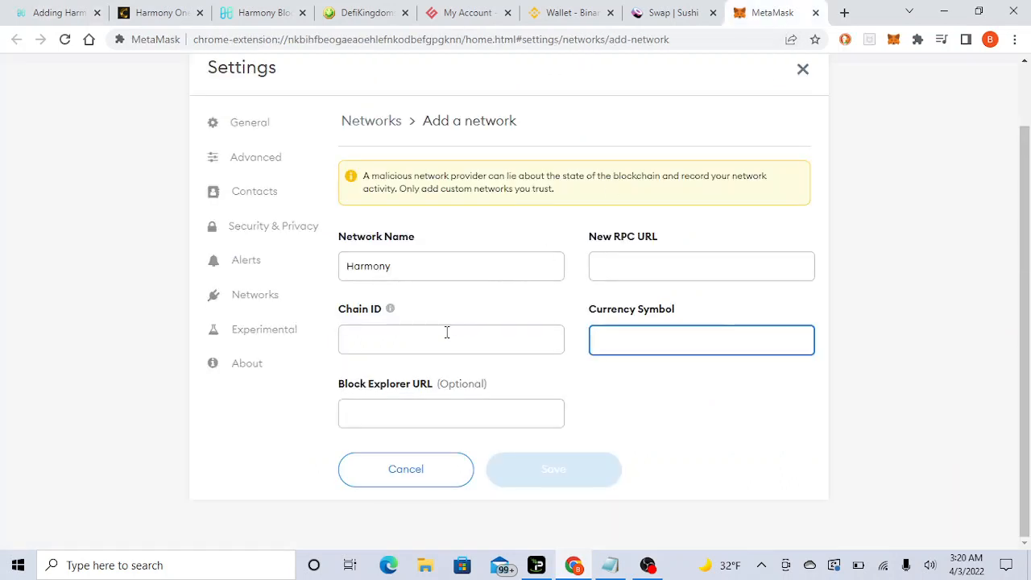
{"action": "left_click", "coordinate": [446, 331]}
{"action": "key", "text": "ctrl+v"}
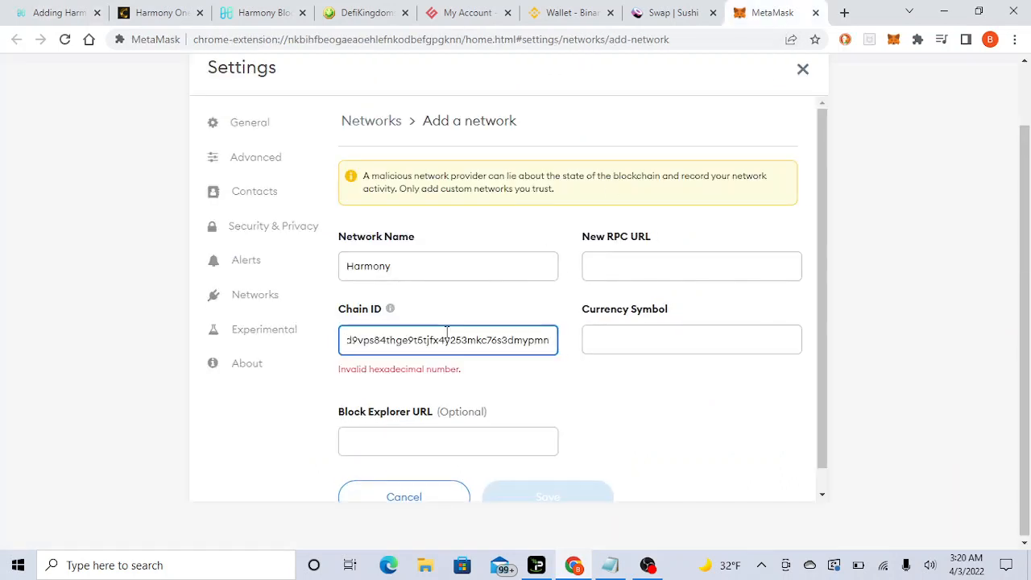
{"action": "key", "text": "BackSpace"}
{"action": "key", "text": "BackSpace"}
{"action": "key", "text": "BackSpace"}
{"action": "key", "text": "BackSpace"}
{"action": "key", "text": "BackSpace"}
{"action": "key", "text": "BackSpace"}
{"action": "key", "text": "BackSpace"}
{"action": "key", "text": "BackSpace"}
{"action": "key", "text": "BackSpace"}
{"action": "key", "text": "BackSpace"}
{"action": "key", "text": "BackSpace"}
{"action": "key", "text": "BackSpace"}
{"action": "key", "text": "BackSpace"}
{"action": "key", "text": "BackSpace"}
{"action": "key", "text": "BackSpace"}
{"action": "key", "text": "BackSpace"}
{"action": "key", "text": "BackSpace"}
{"action": "key", "text": "BackSpace"}
{"action": "key", "text": "BackSpace"}
{"action": "key", "text": "BackSpace"}
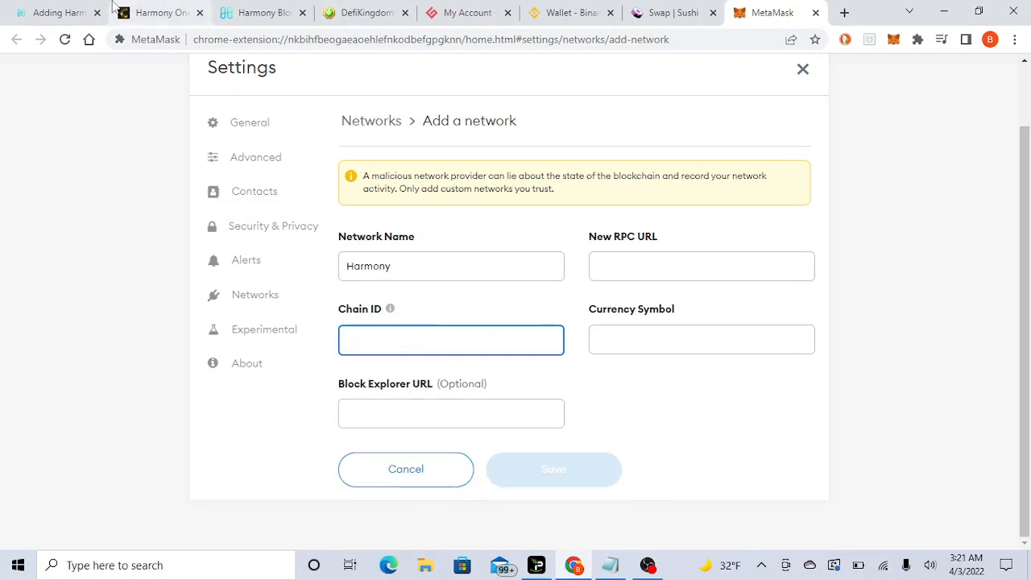
{"action": "left_click", "coordinate": [61, 12]}
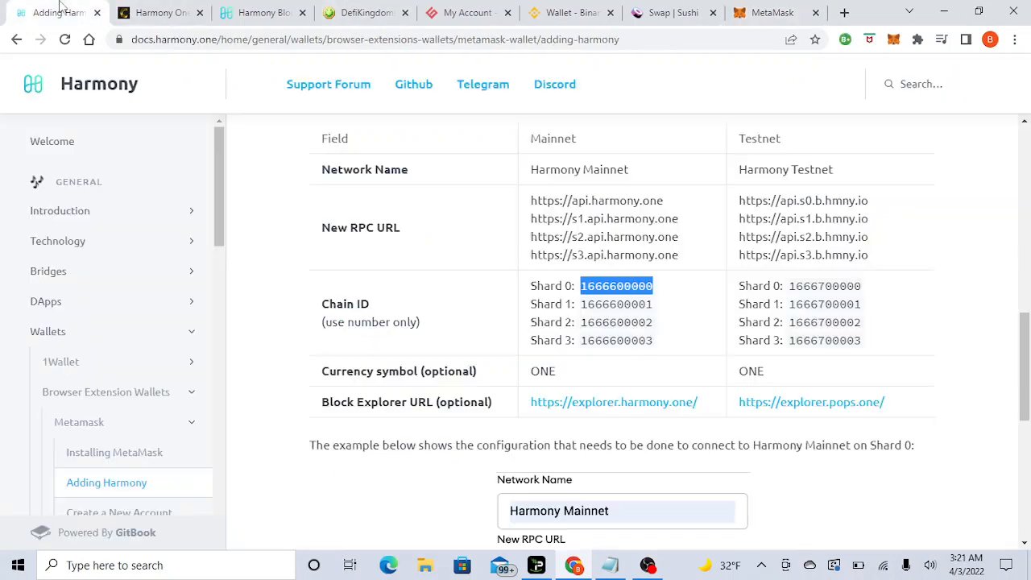
{"action": "right_click", "coordinate": [602, 285]}
{"action": "left_click", "coordinate": [625, 295]}
{"action": "left_click", "coordinate": [765, 11]}
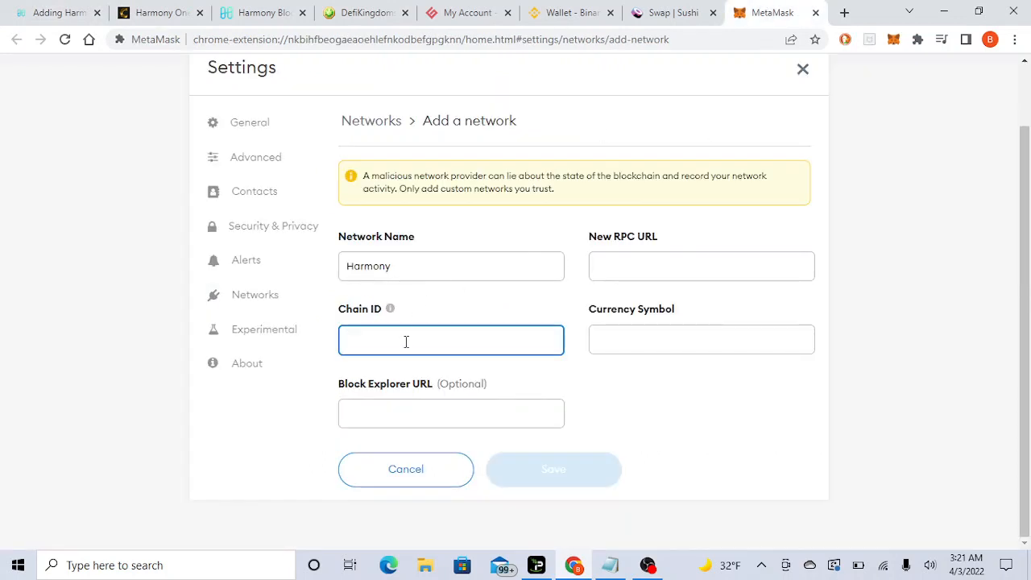
{"action": "key", "text": "ctrl+v"}
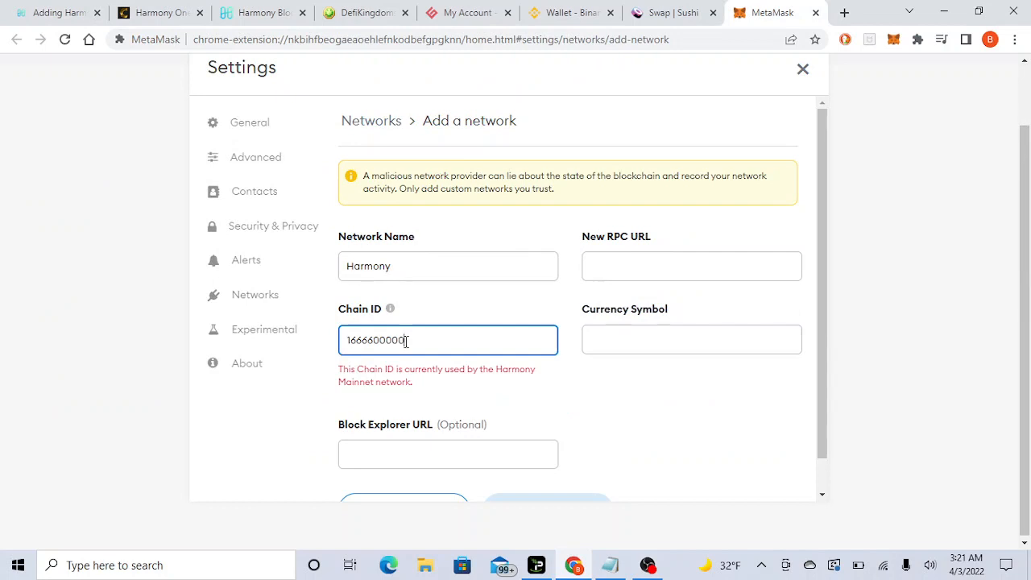
- Read the Binance.US deposit notice for Harmony ONE and compare it with the shard entries in the Harmony docs
{"action": "left_click", "coordinate": [51, 10]}
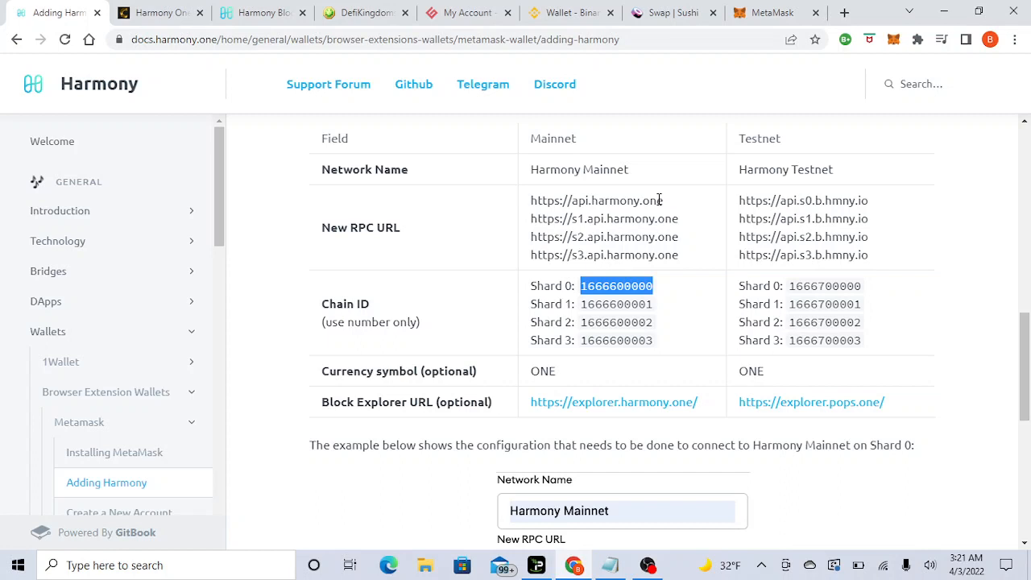
{"action": "left_click", "coordinate": [578, 6]}
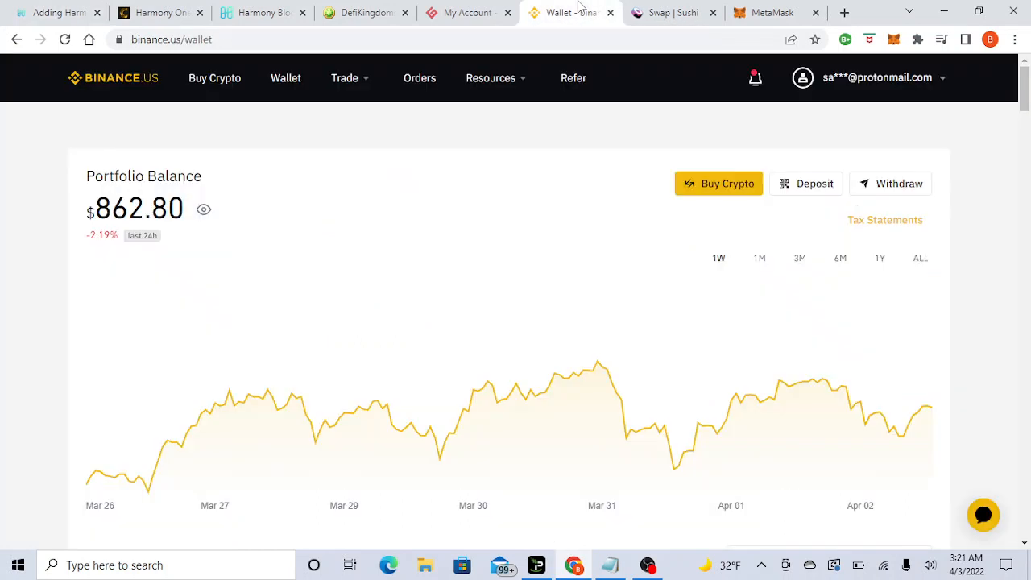
{"action": "left_click", "coordinate": [814, 185]}
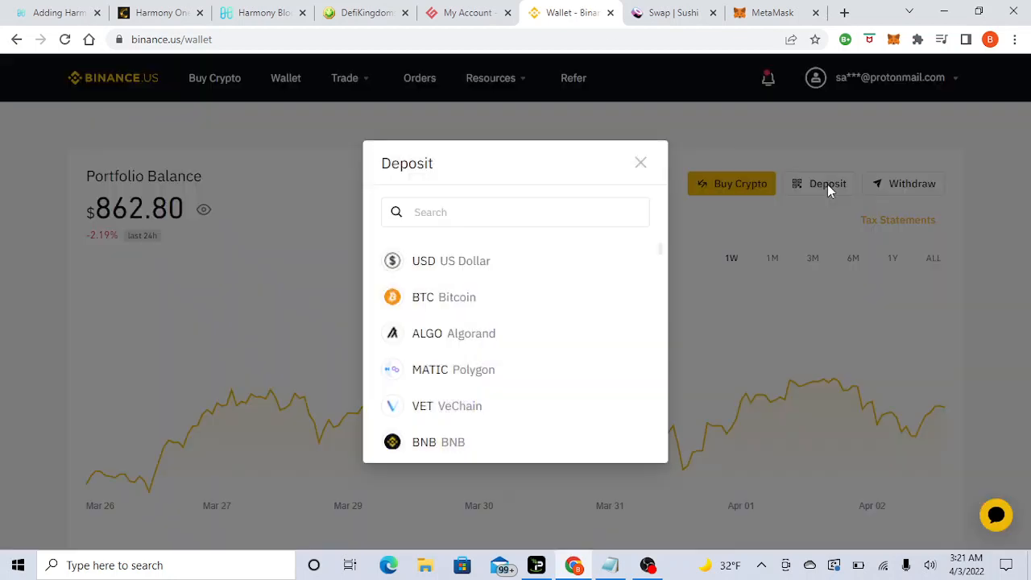
{"action": "left_click", "coordinate": [559, 204]}
{"action": "type", "text": "one"}
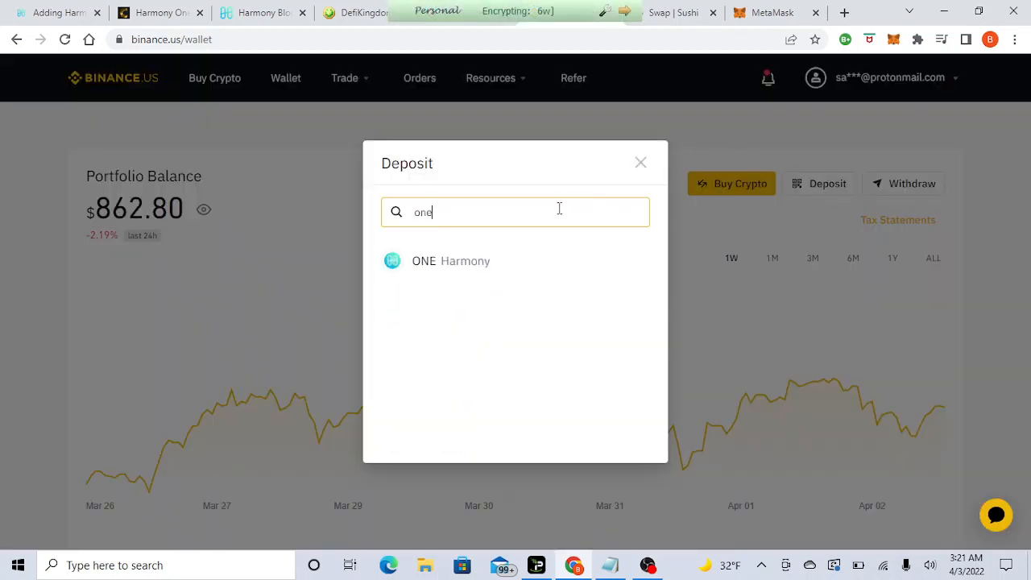
{"action": "left_click", "coordinate": [482, 268]}
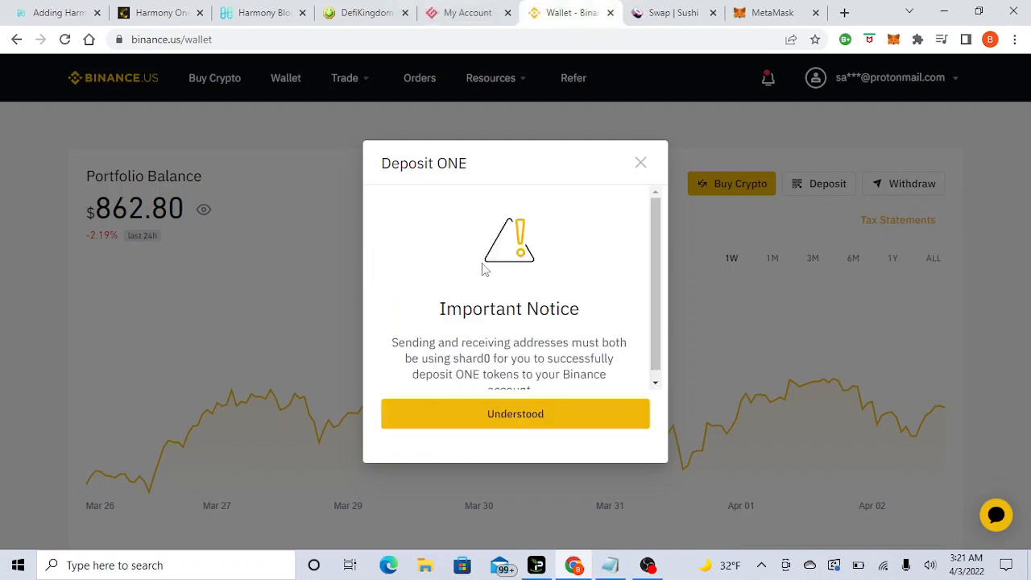
{"action": "scroll", "coordinate": [652, 338], "scroll_direction": "down", "scroll_amount": 1}
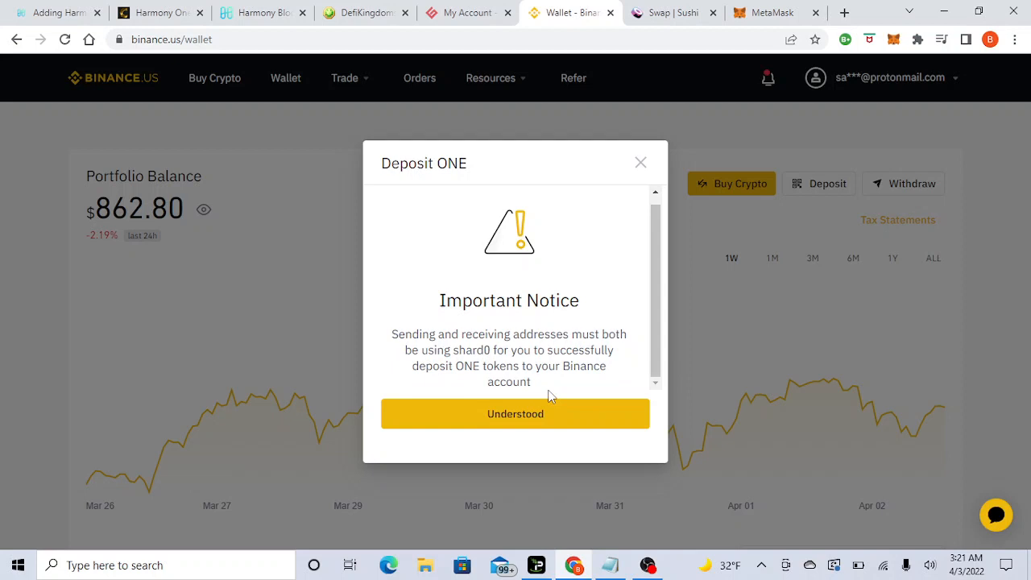
{"action": "left_click", "coordinate": [38, 8]}
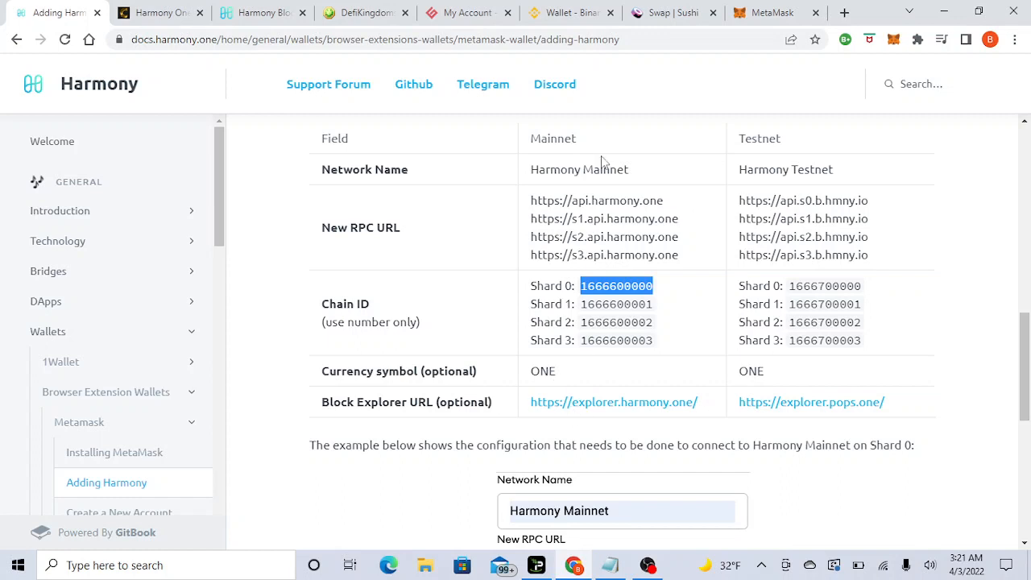
- Discard the unfinished new network form in MetaMask and close its browser tab
{"action": "left_click", "coordinate": [742, 19]}
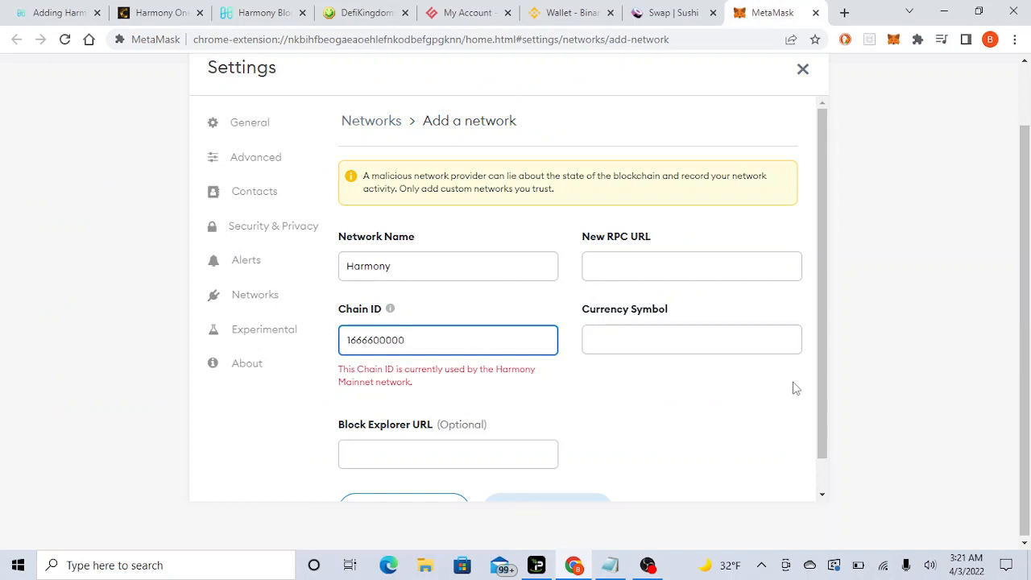
{"action": "scroll", "coordinate": [823, 409], "scroll_direction": "down", "scroll_amount": 1}
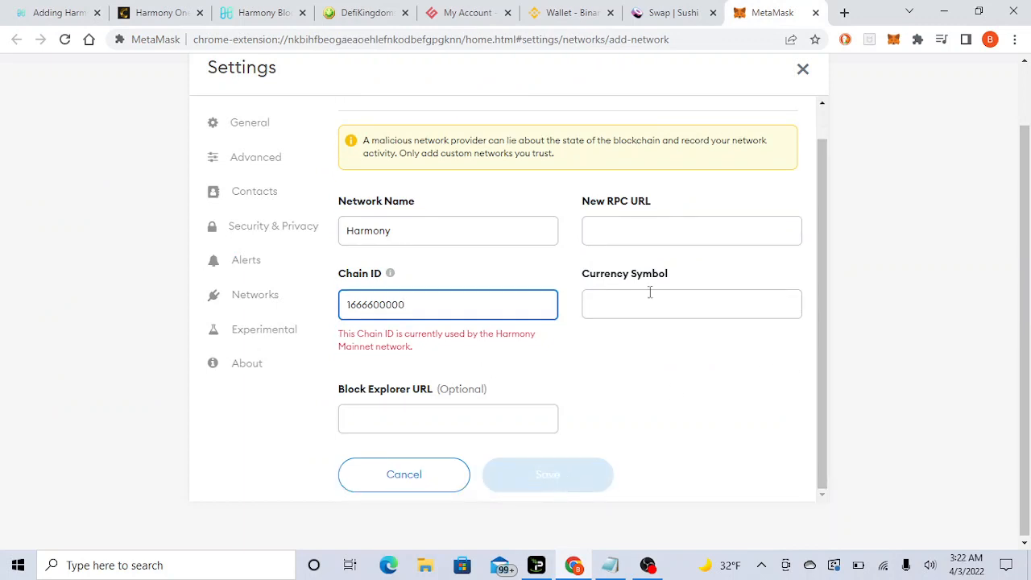
{"action": "left_click", "coordinate": [655, 226]}
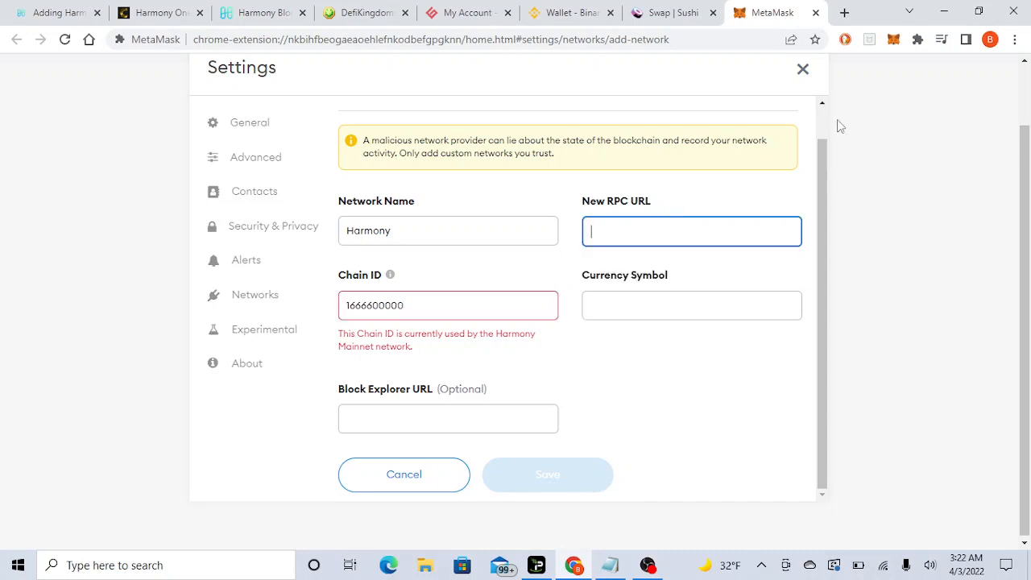
{"action": "left_click", "coordinate": [803, 71]}
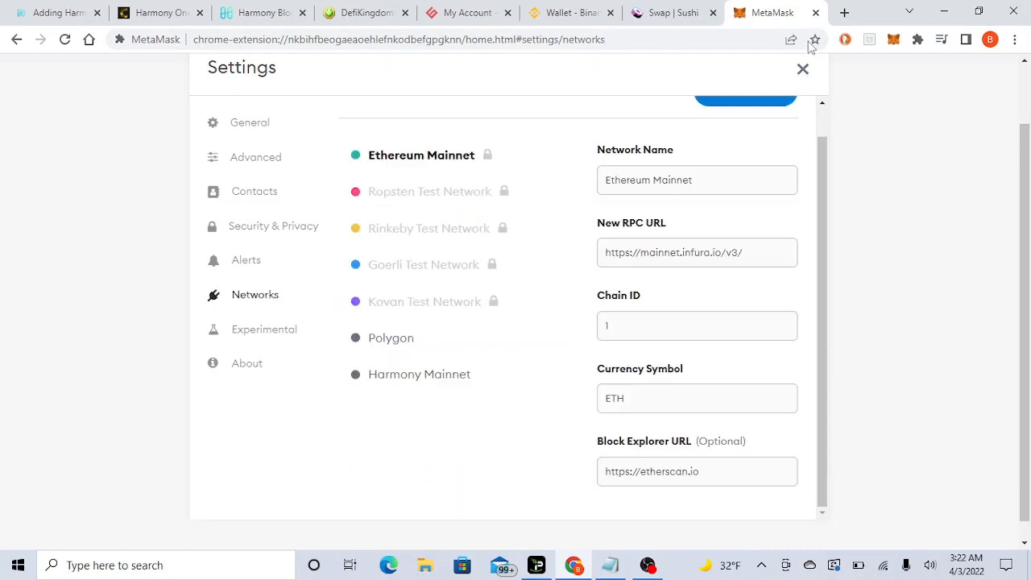
{"action": "left_click", "coordinate": [816, 13]}
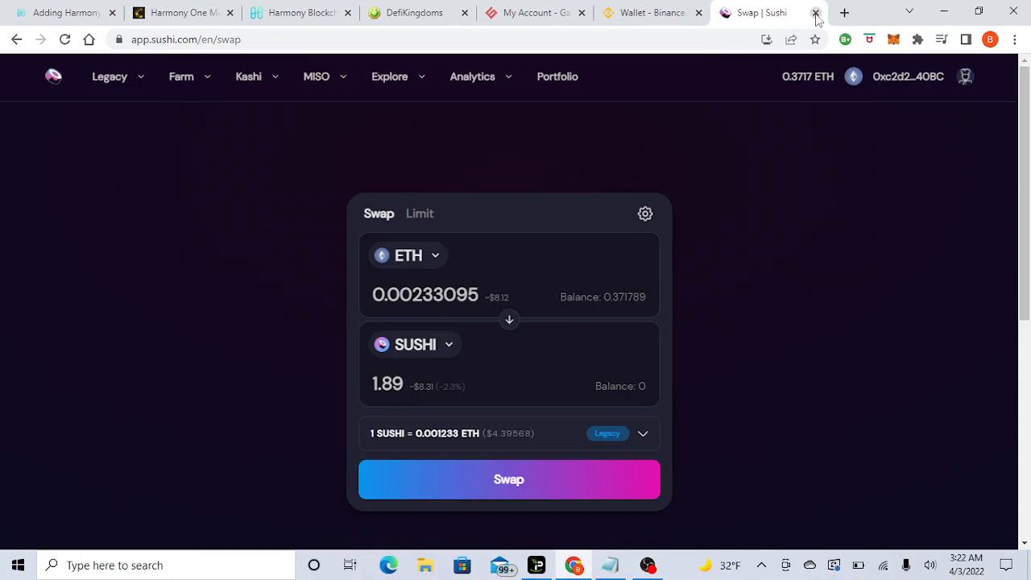
- Switch the MetaMask wallet's active network to Harmony Mainnet
{"action": "left_click", "coordinate": [894, 41]}
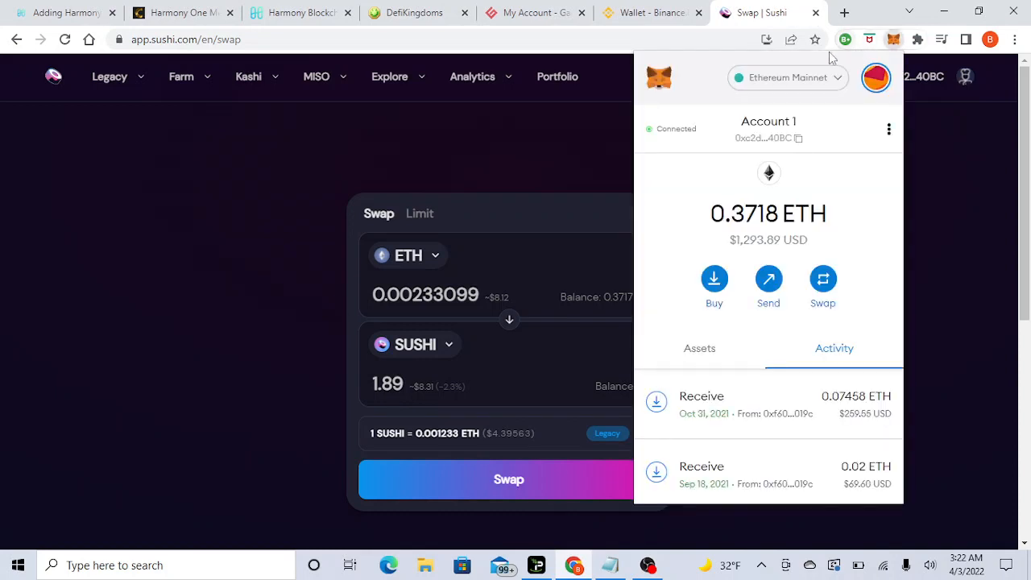
{"action": "left_click", "coordinate": [811, 76]}
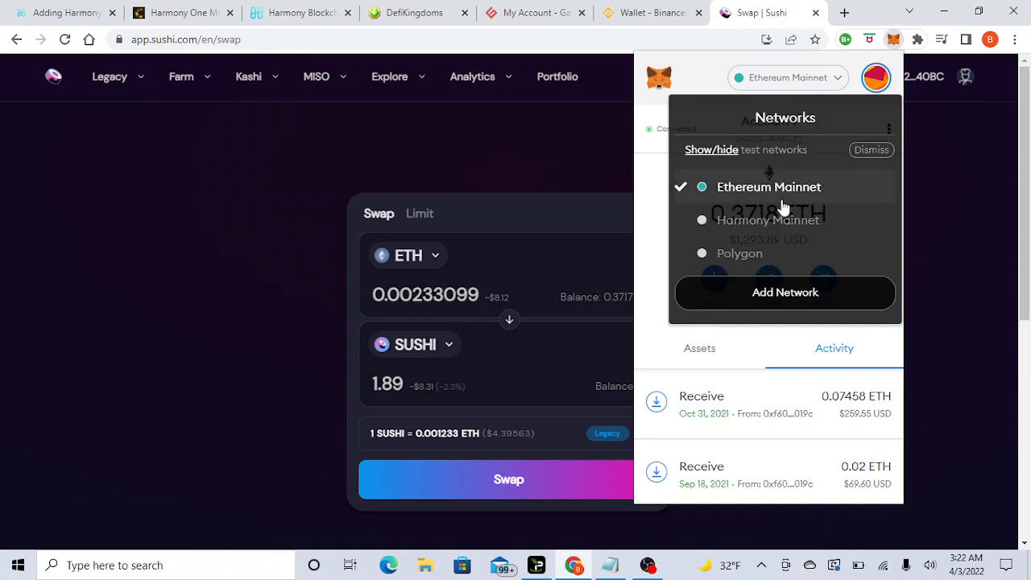
{"action": "left_click", "coordinate": [782, 226]}
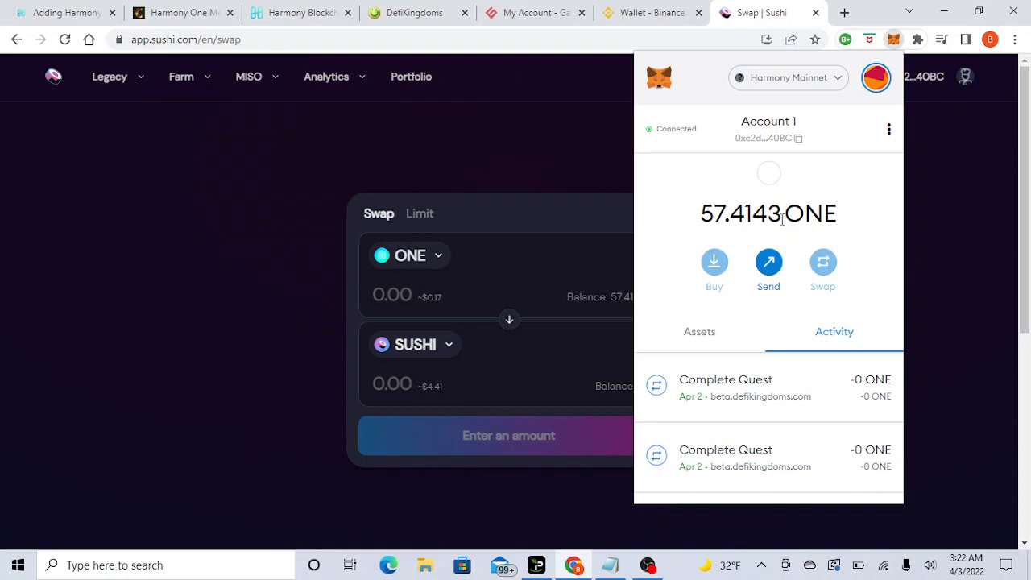
- Check the DeFi Kingdoms start page, and view the account's ONE balance in MetaMask from the Sushi swap page
{"action": "left_click", "coordinate": [486, 138]}
{"action": "left_click", "coordinate": [412, 10]}
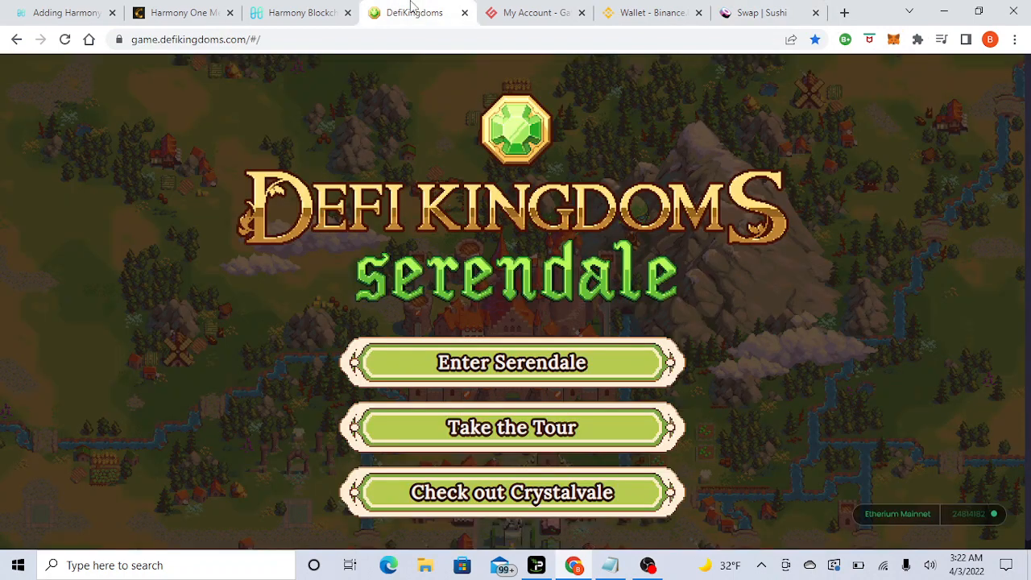
{"action": "left_click", "coordinate": [777, 10]}
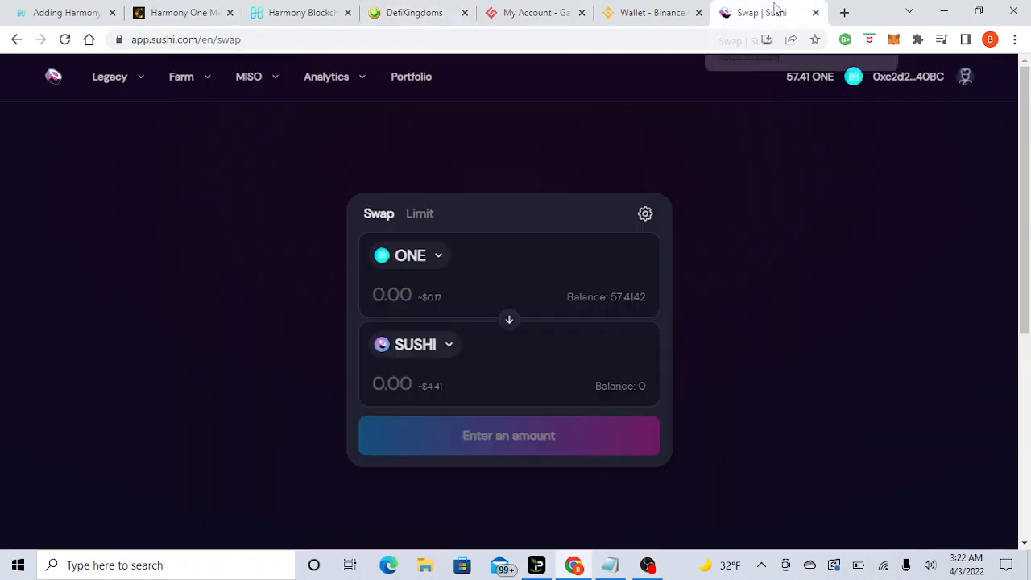
{"action": "left_click", "coordinate": [893, 39]}
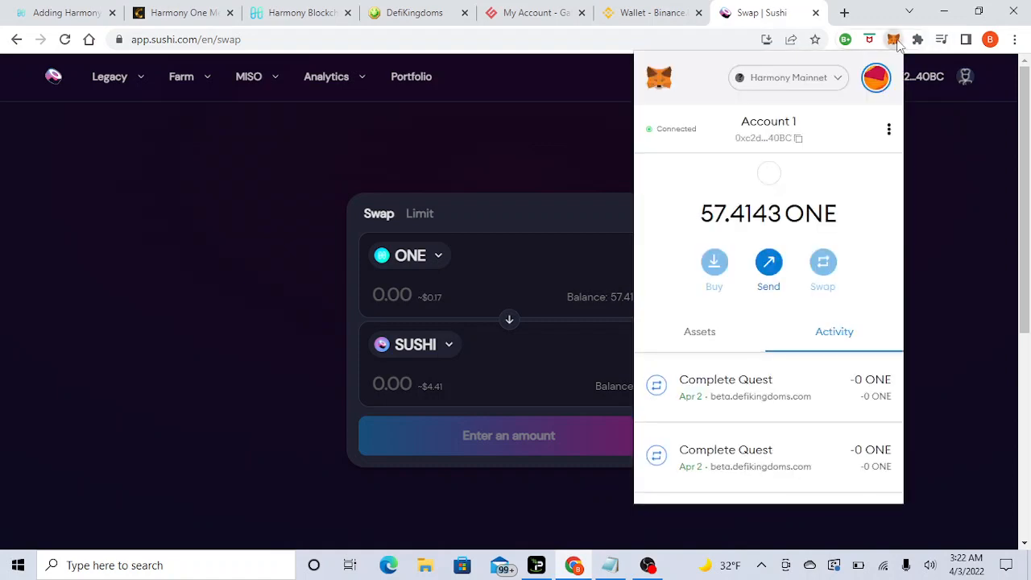
{"action": "left_click", "coordinate": [577, 134]}
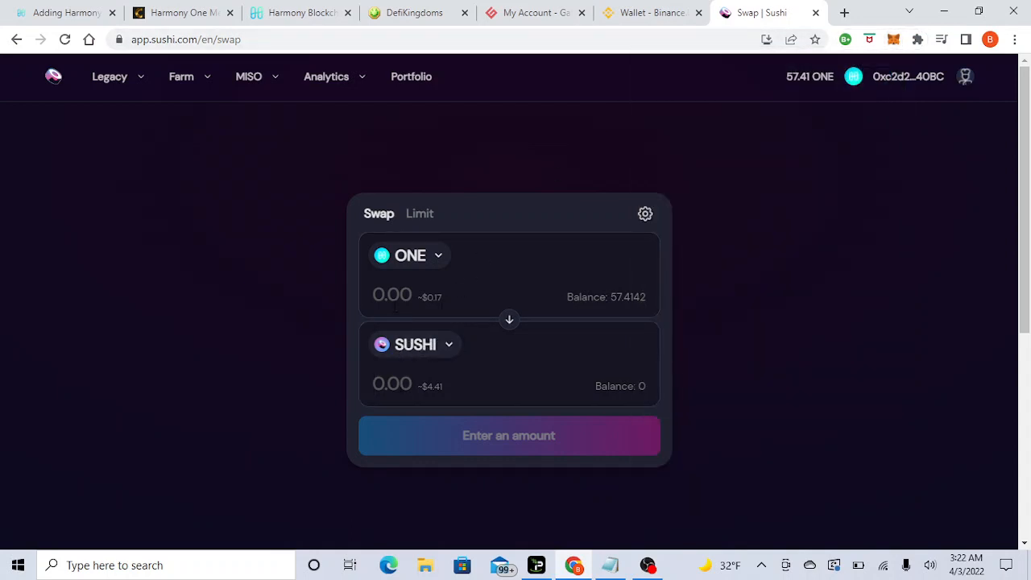
- Request a Sushi swap of 50 ONE for SUSHI, review its gas fee in MetaMask, and reject the transaction
{"action": "type", "text": "50"}
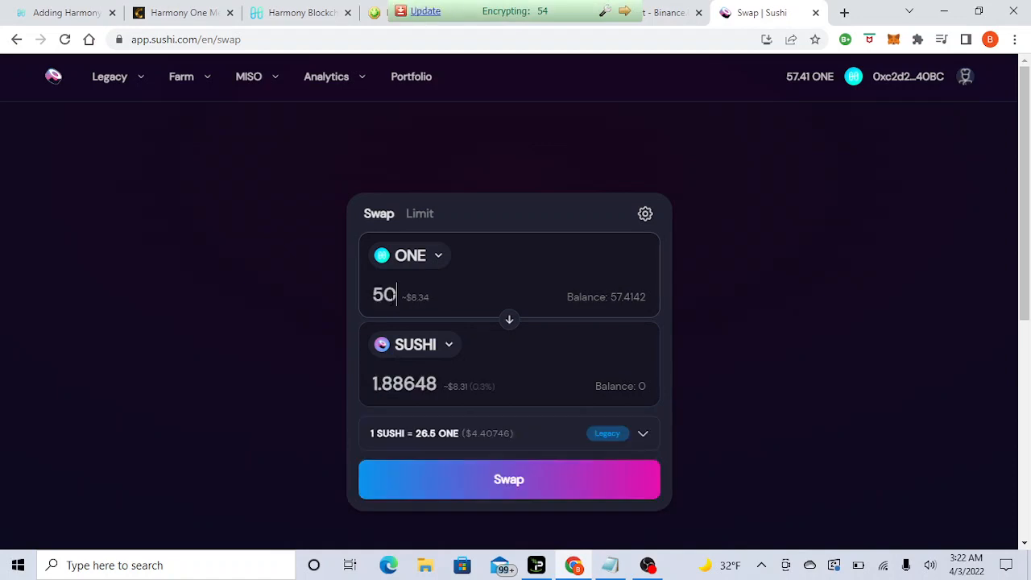
{"action": "left_click", "coordinate": [512, 480]}
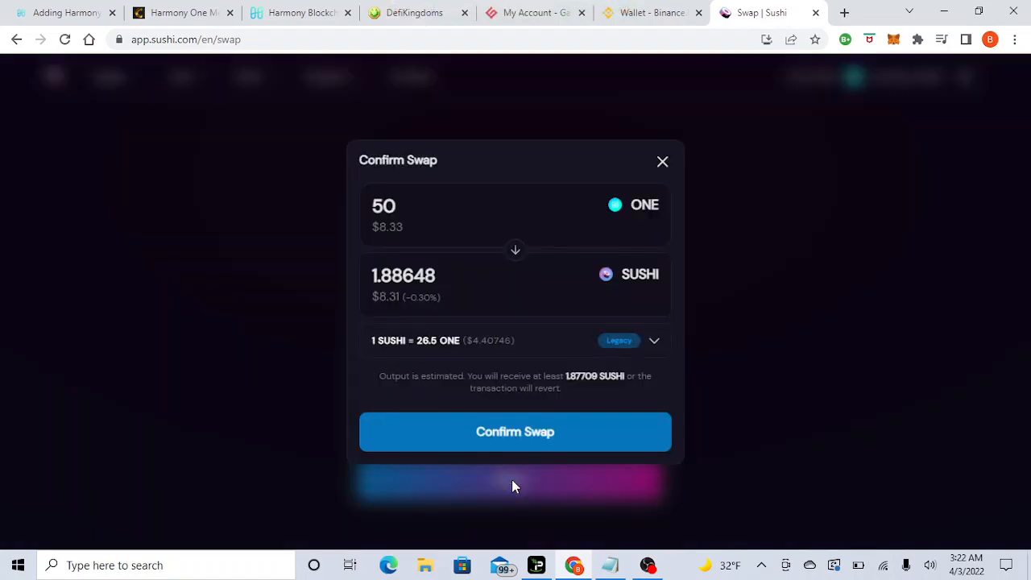
{"action": "left_click", "coordinate": [544, 435]}
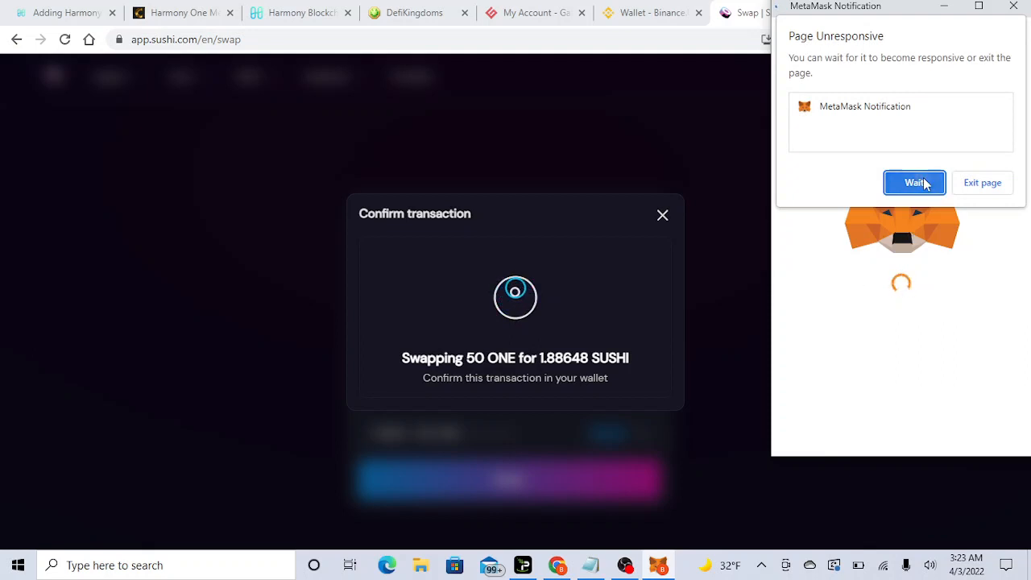
{"action": "left_click", "coordinate": [915, 183]}
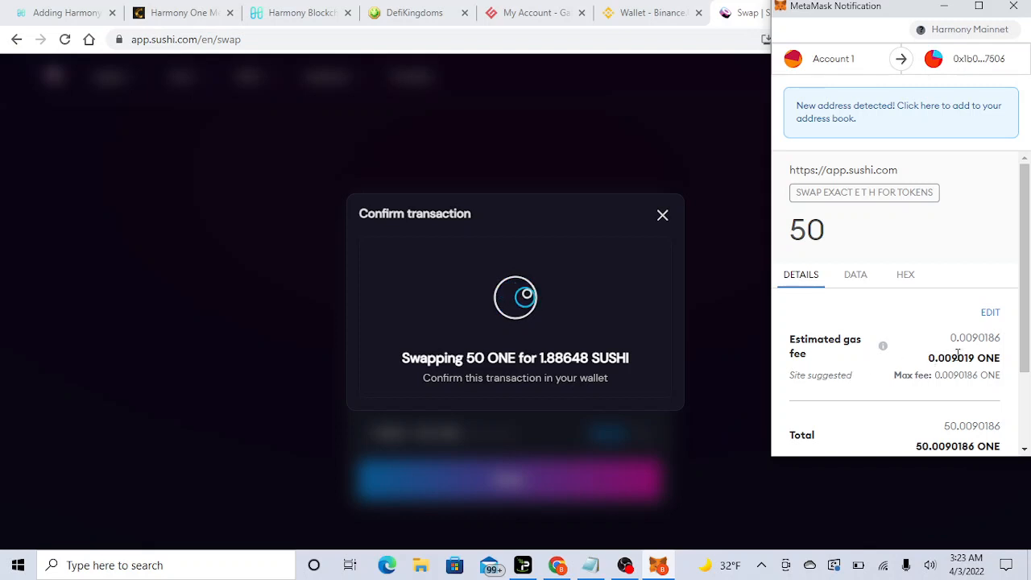
{"action": "scroll", "coordinate": [1026, 345], "scroll_direction": "down", "scroll_amount": 3}
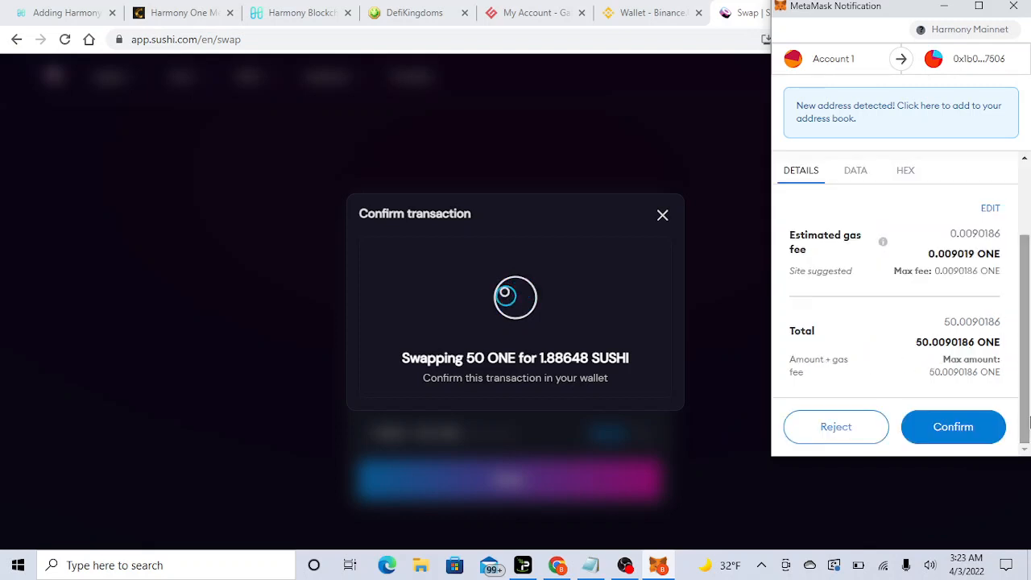
{"action": "left_click", "coordinate": [852, 434]}
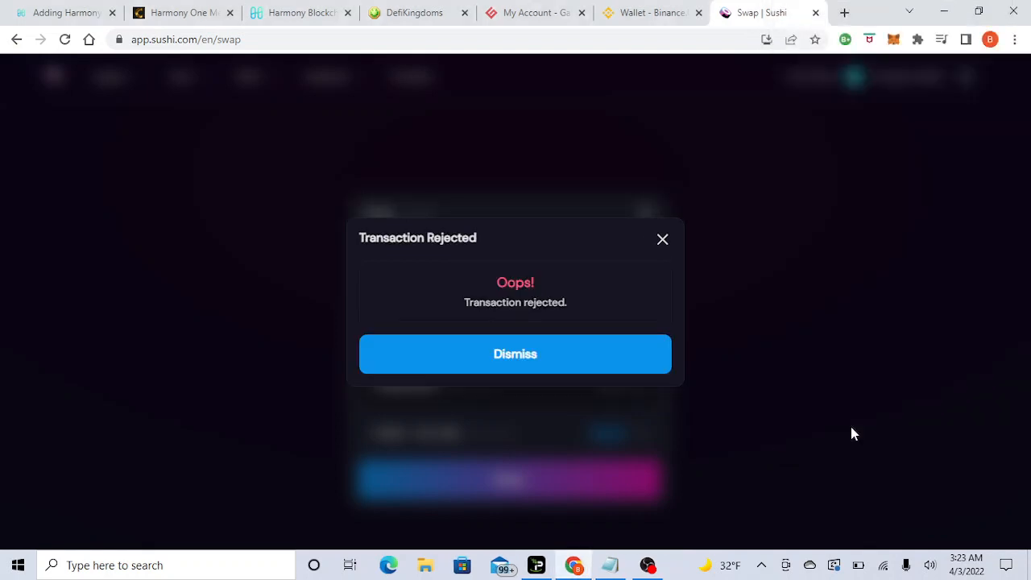
{"action": "left_click", "coordinate": [661, 243]}
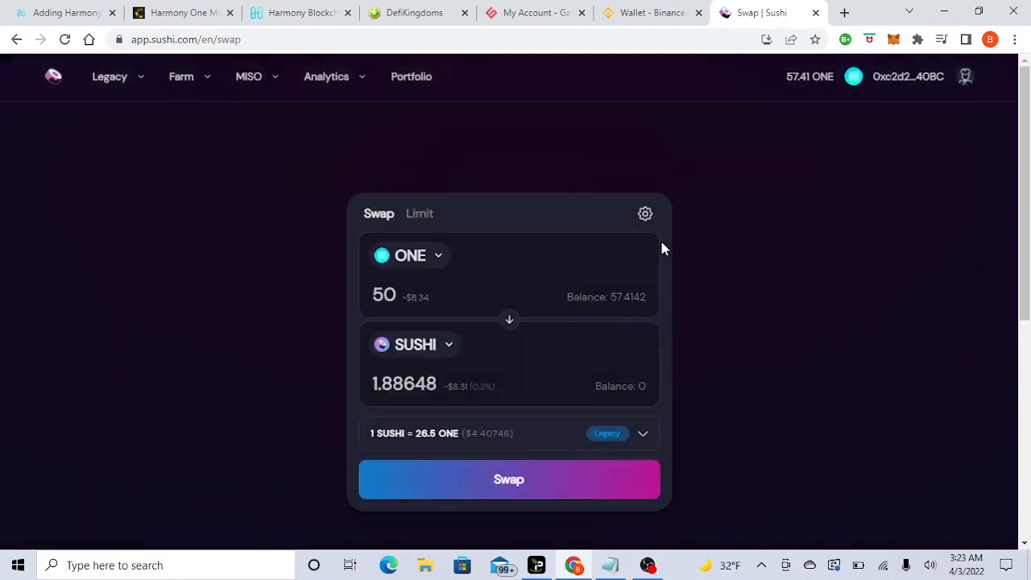
- Switch the MetaMask wallet's active network to Ethereum Mainnet
{"action": "left_click", "coordinate": [893, 39]}
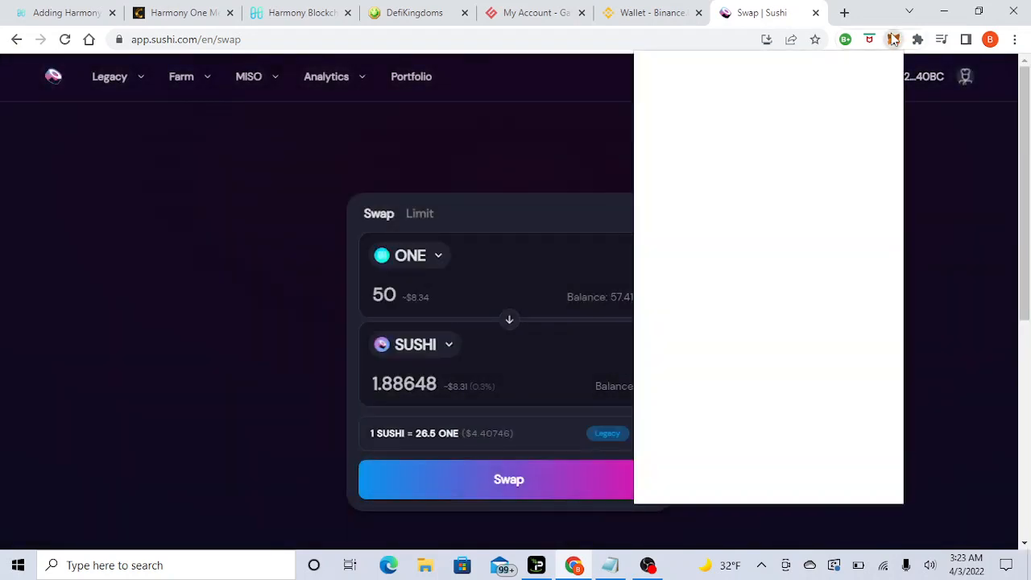
{"action": "left_click", "coordinate": [802, 80]}
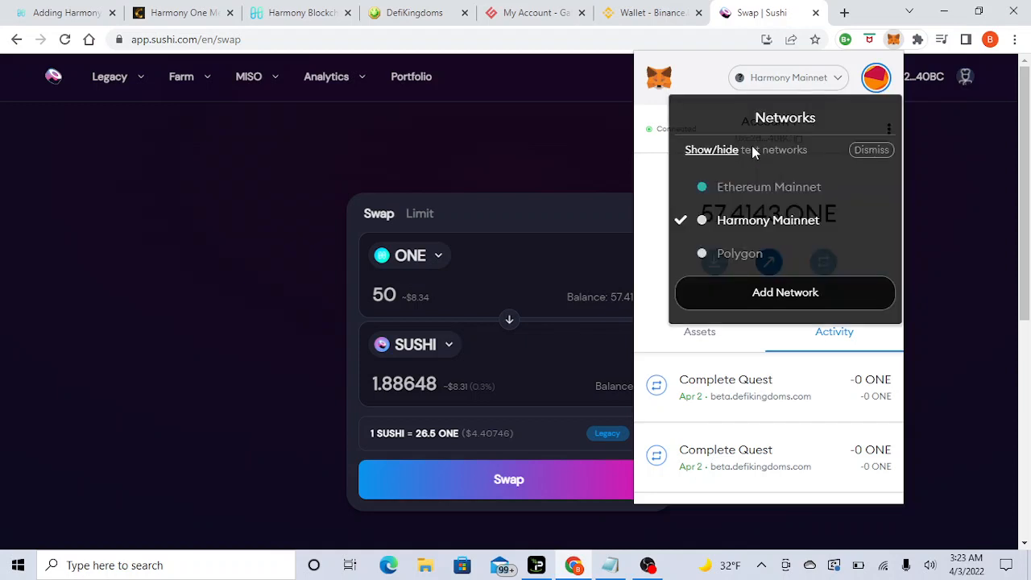
{"action": "left_click", "coordinate": [737, 190]}
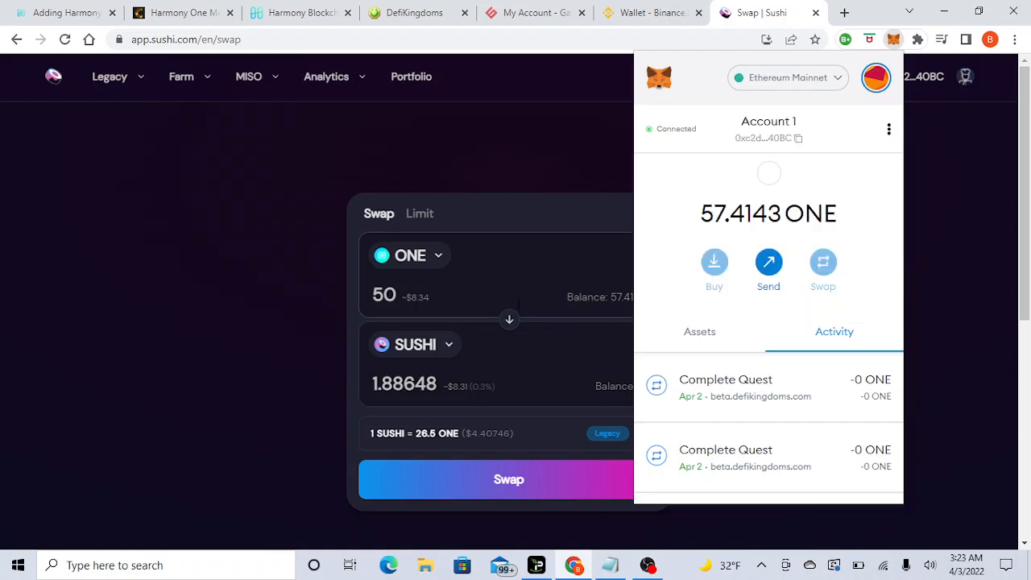
- Request a swap of ETH for 1.89 SUSHI, review the MetaMask gas fee section, and reject the transaction
{"action": "left_click", "coordinate": [401, 379]}
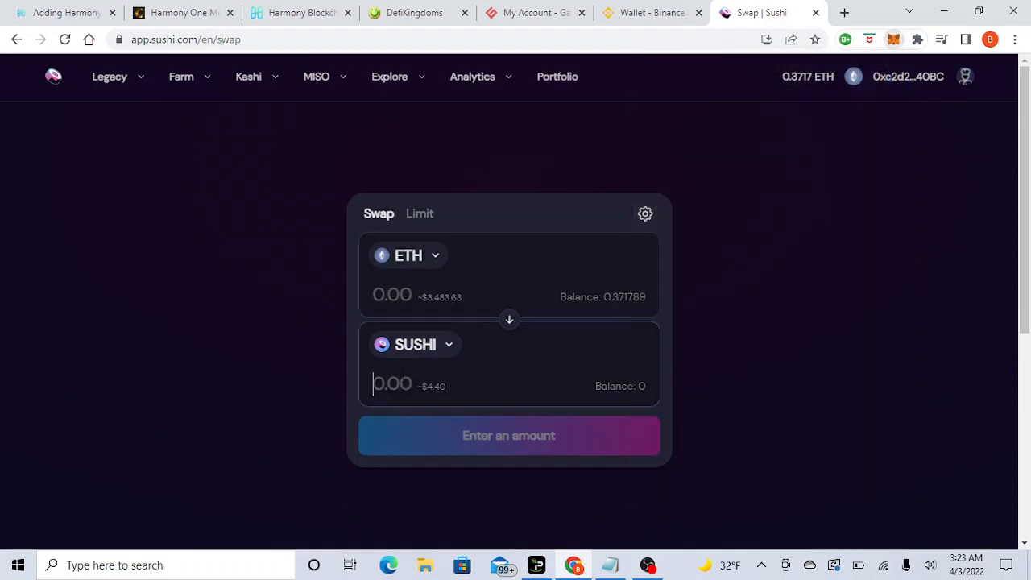
{"action": "type", "text": "1.8"}
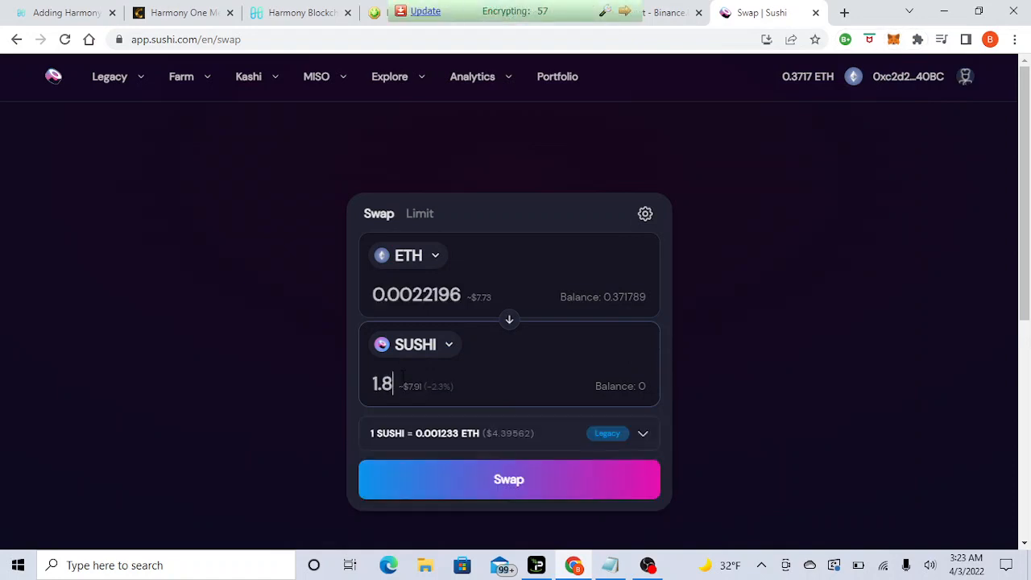
{"action": "type", "text": "9"}
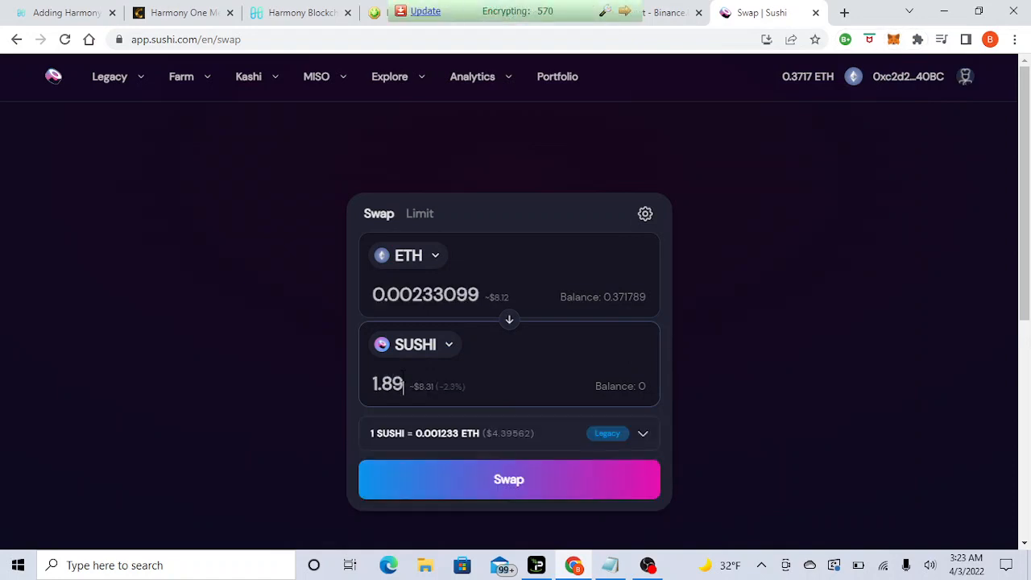
{"action": "left_click", "coordinate": [490, 479]}
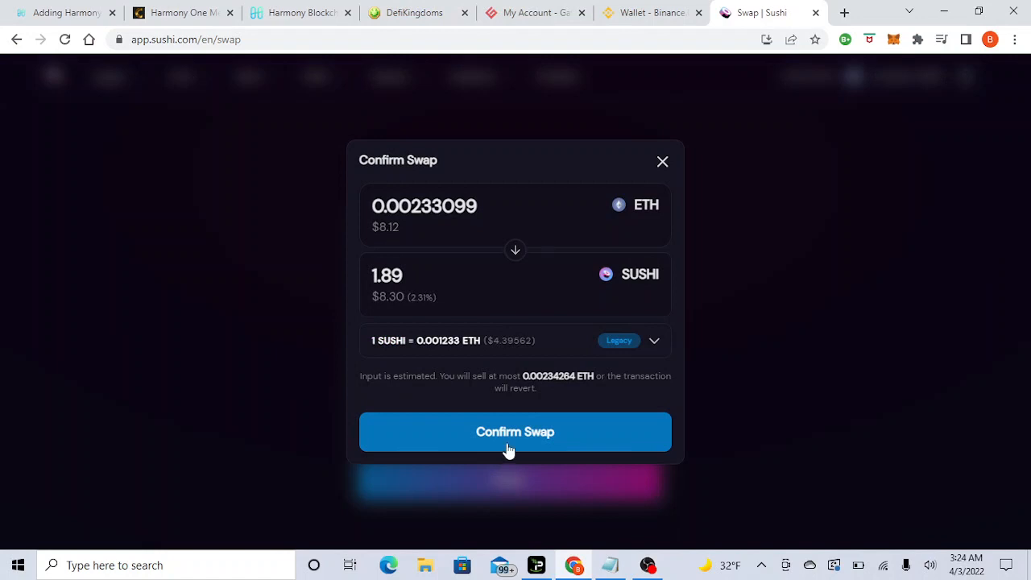
{"action": "left_click", "coordinate": [507, 447]}
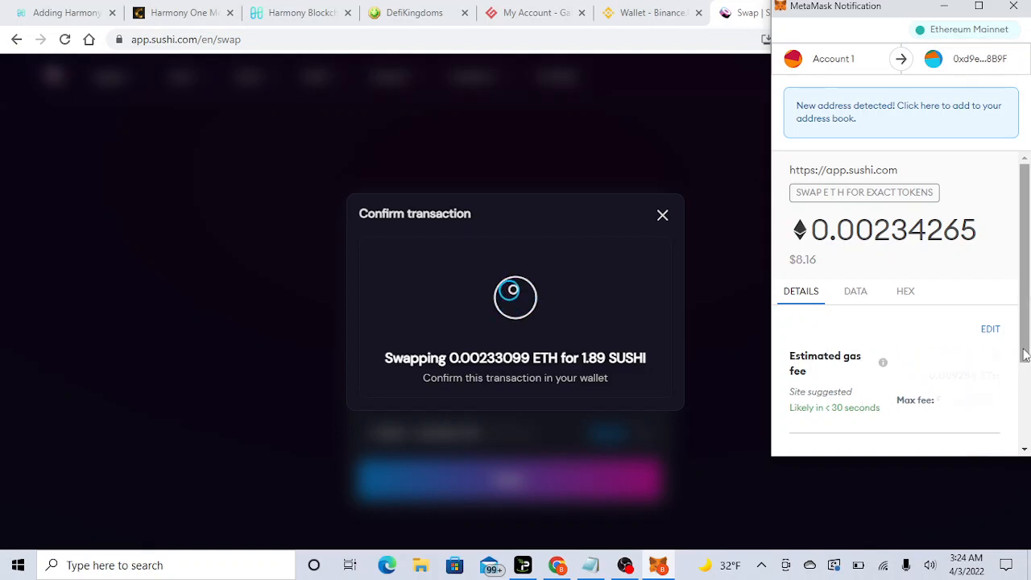
{"action": "scroll", "coordinate": [1028, 346], "scroll_direction": "down", "scroll_amount": 3}
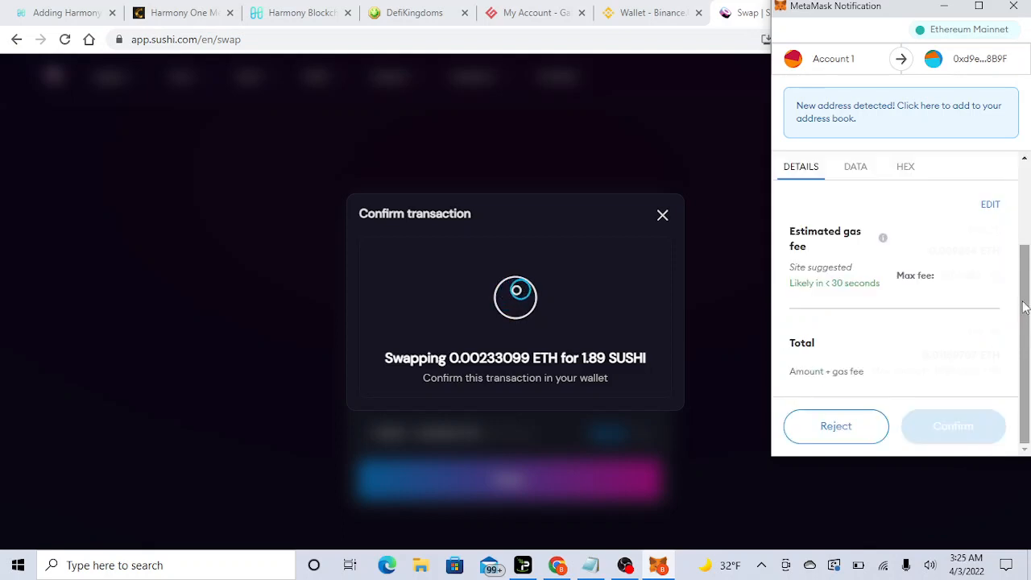
{"action": "left_click", "coordinate": [836, 427]}
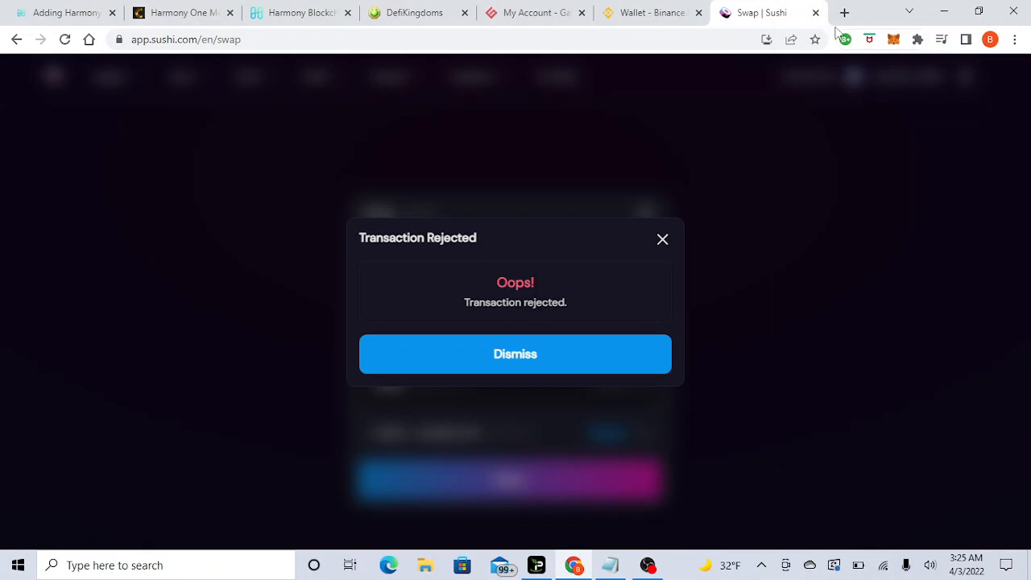
- Close the Sushi swap page and dismiss the ONE deposit notice on the Binance.US wallet page
{"action": "left_click", "coordinate": [816, 13]}
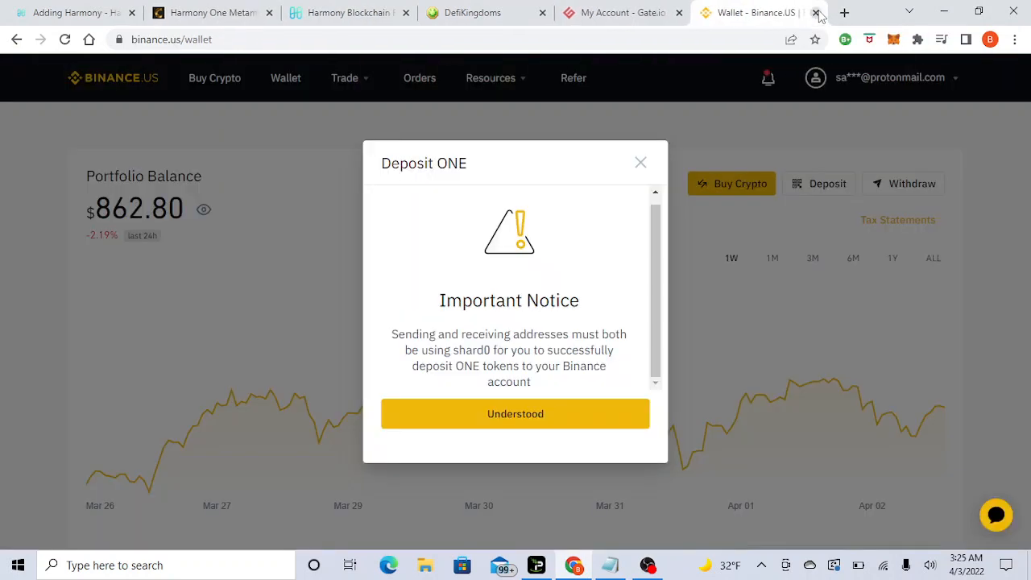
{"action": "left_click", "coordinate": [641, 163]}
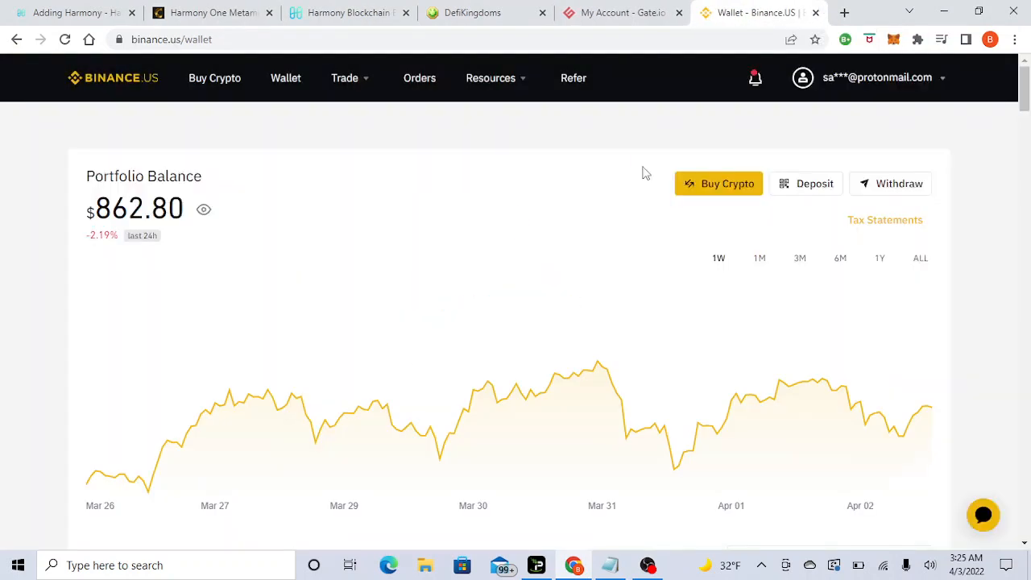
- Return to the Harmony docs page and switch MetaMask from Ethereum Mainnet back to Harmony Mainnet
{"action": "left_click", "coordinate": [83, 10]}
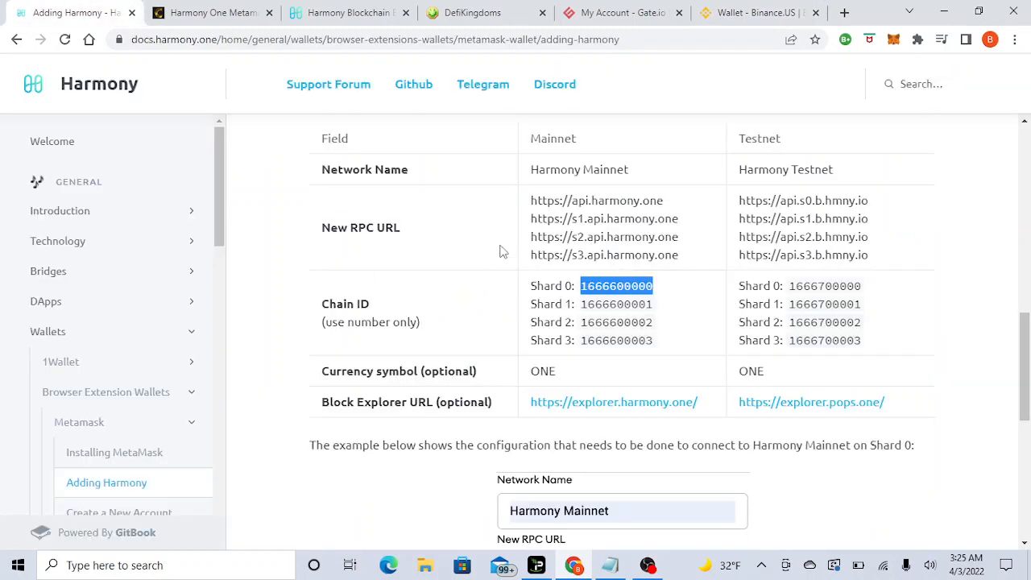
{"action": "left_click", "coordinate": [893, 40]}
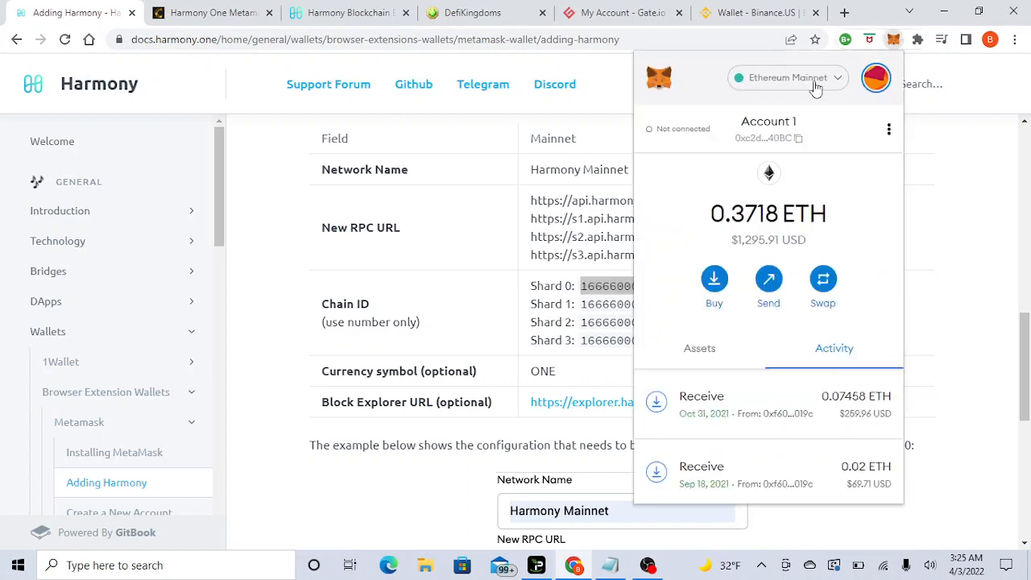
{"action": "left_click", "coordinate": [815, 80]}
{"action": "left_click", "coordinate": [749, 211]}
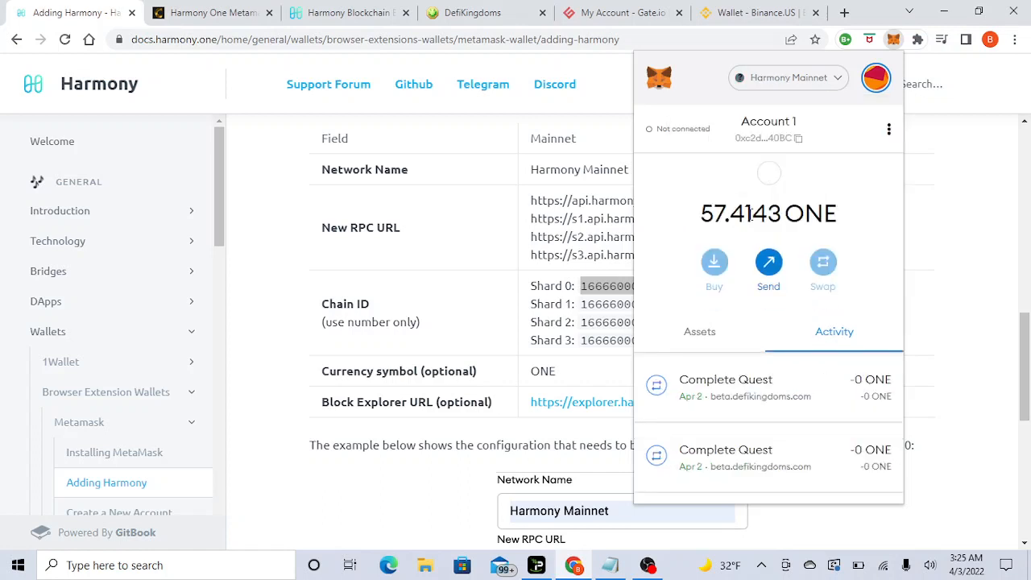
- Reload DeFi Kingdoms to enter the Serendale map, and copy the Account 1 wallet address from MetaMask
{"action": "left_click", "coordinate": [473, 10]}
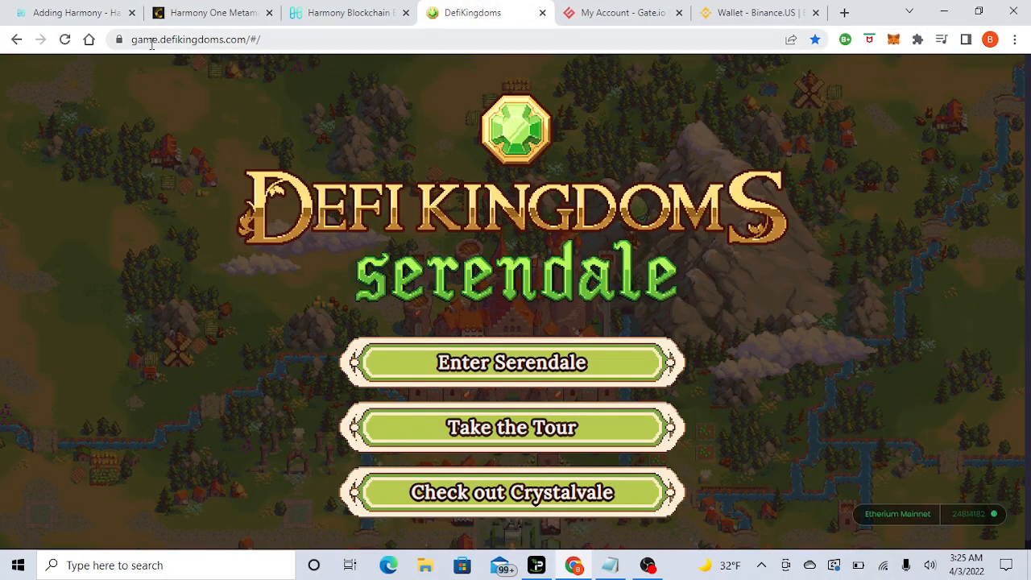
{"action": "left_click", "coordinate": [65, 40]}
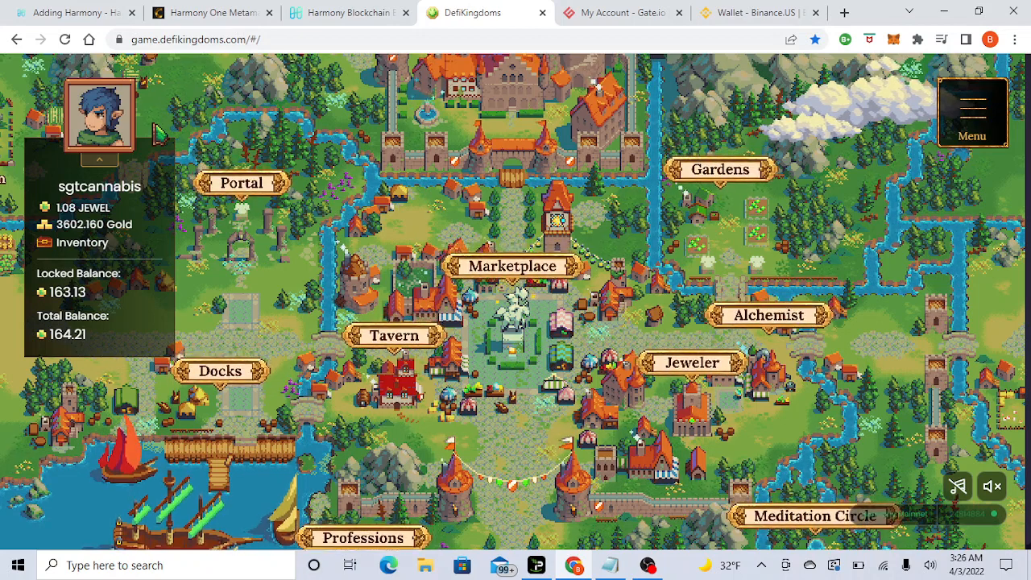
{"action": "left_click", "coordinate": [892, 39]}
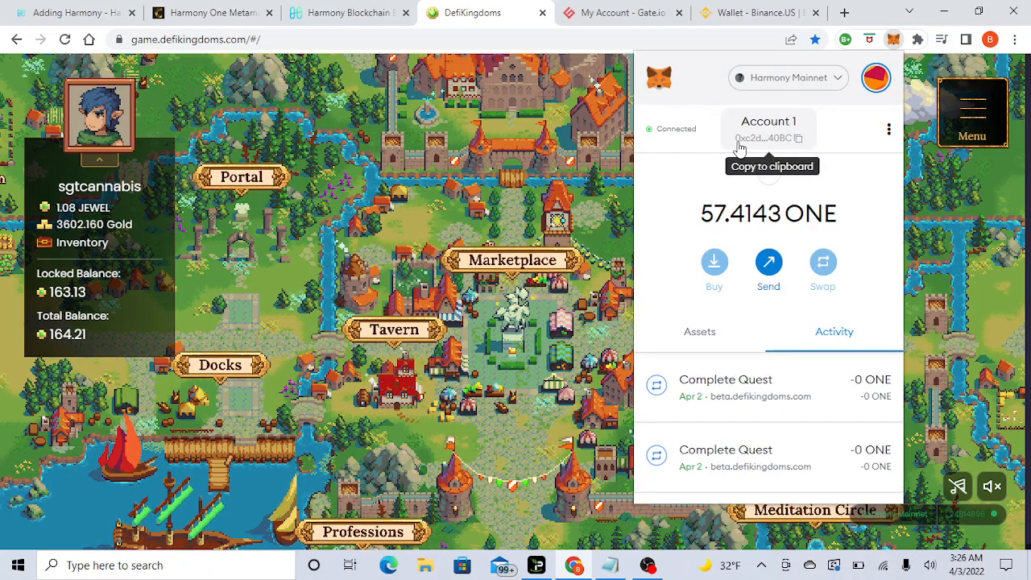
{"action": "left_click", "coordinate": [797, 141]}
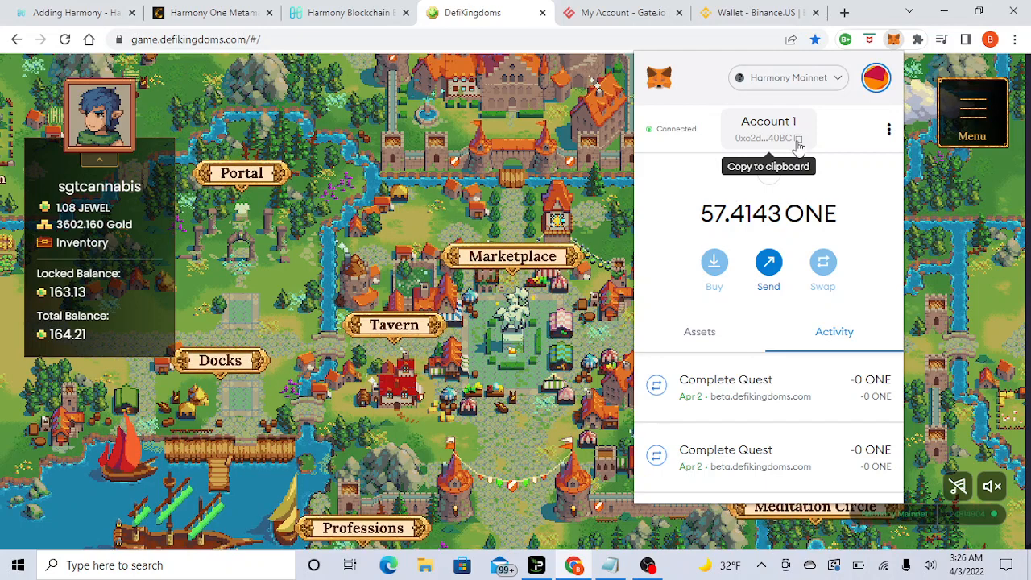
- Set the Gate.io withdrawal coin to ONE and highlight the note about the network used for the Harmony/HRC20 chain
{"action": "left_click", "coordinate": [644, 12]}
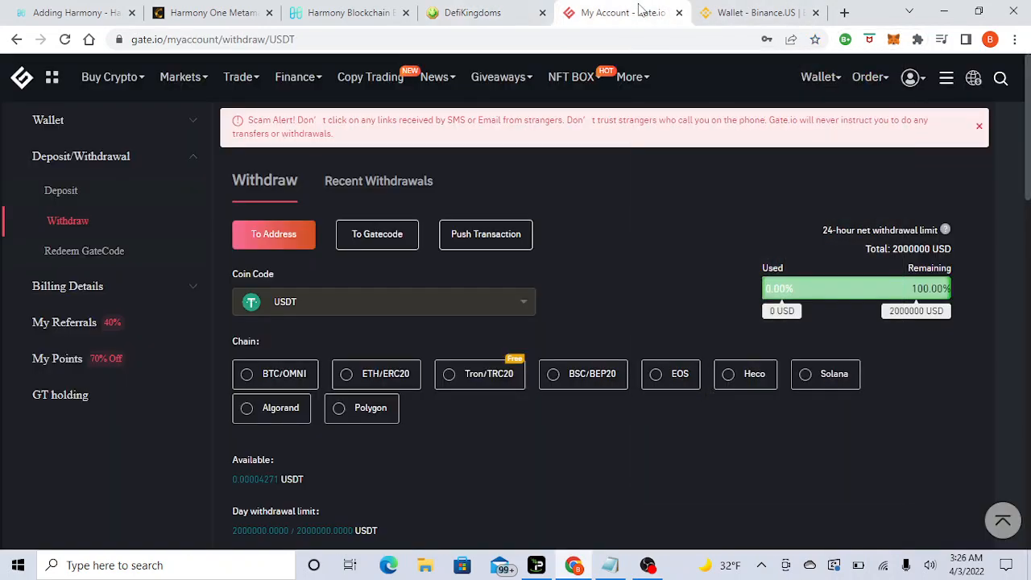
{"action": "left_click_drag", "start_coordinate": [1025, 142], "coordinate": [1028, 165]}
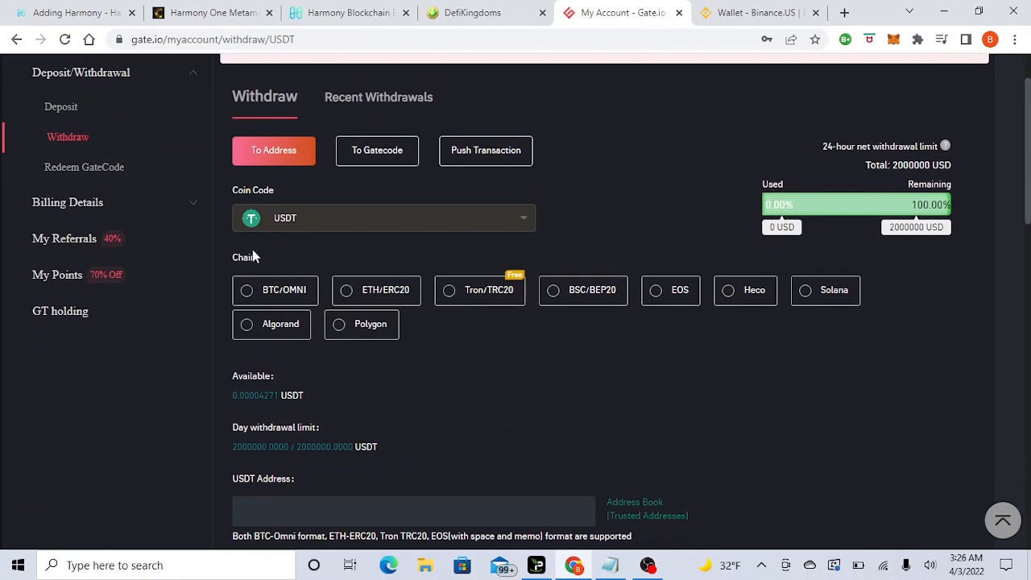
{"action": "left_click", "coordinate": [277, 219]}
{"action": "left_click", "coordinate": [658, 367]}
{"action": "left_click", "coordinate": [462, 227]}
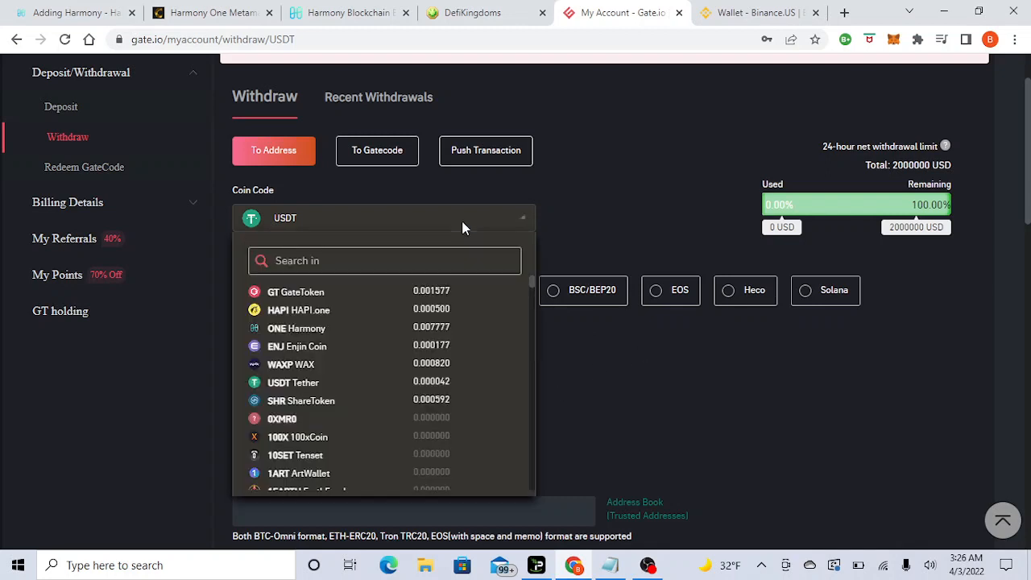
{"action": "left_click", "coordinate": [326, 330]}
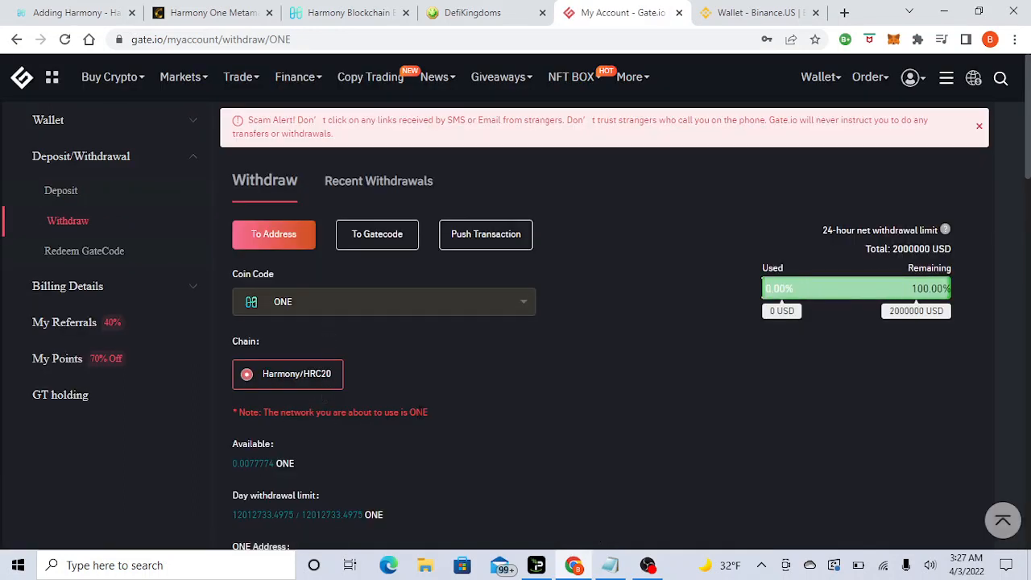
{"action": "left_click_drag", "start_coordinate": [429, 412], "coordinate": [222, 410]}
{"action": "left_click", "coordinate": [506, 398]}
- Switch to the Harmony One MetaMask guide and highlight the heading "Getting 0x and one1 Address"
{"action": "left_click", "coordinate": [214, 12]}
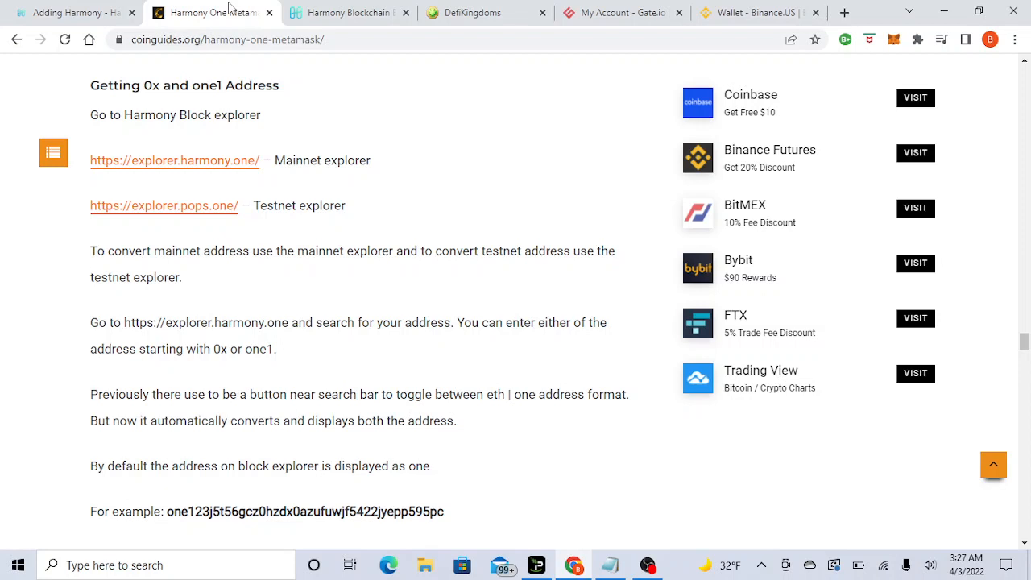
{"action": "left_click_drag", "start_coordinate": [95, 81], "coordinate": [290, 86]}
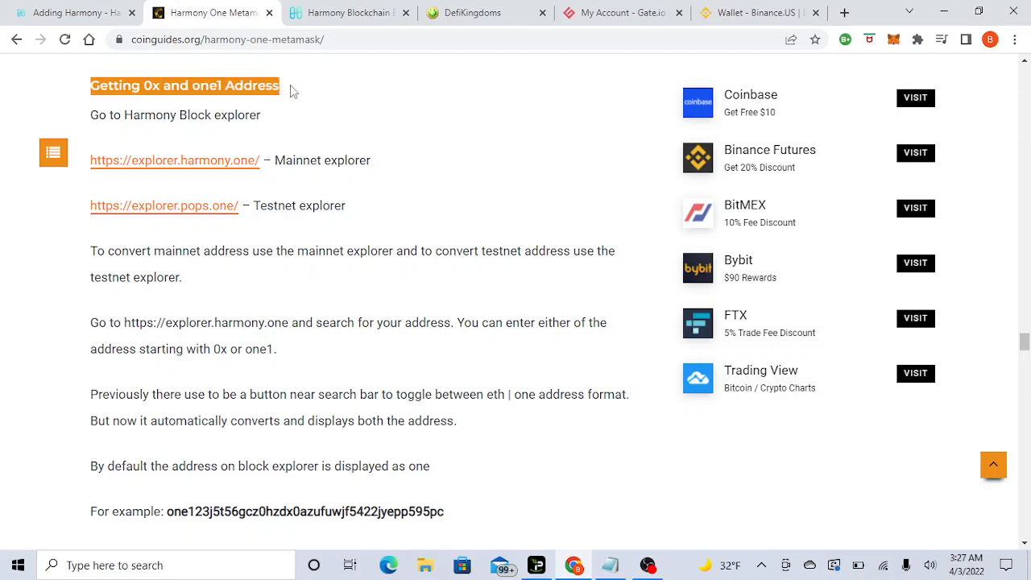
{"action": "left_click", "coordinate": [290, 86]}
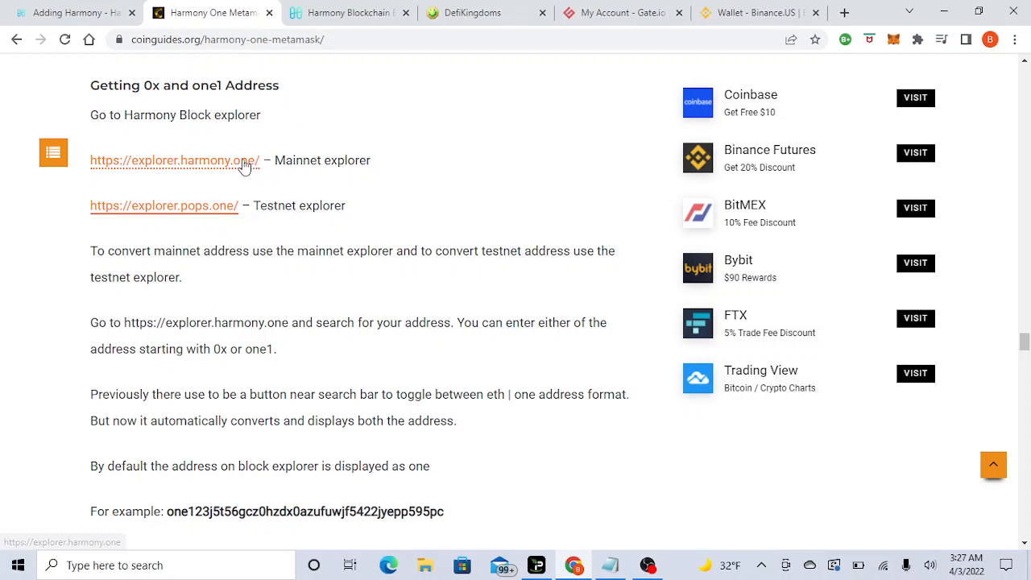
- Copy the Account 1 address from MetaMask, look it up in the Harmony Block Explorer, and view its balance per shard
{"action": "left_click", "coordinate": [338, 10]}
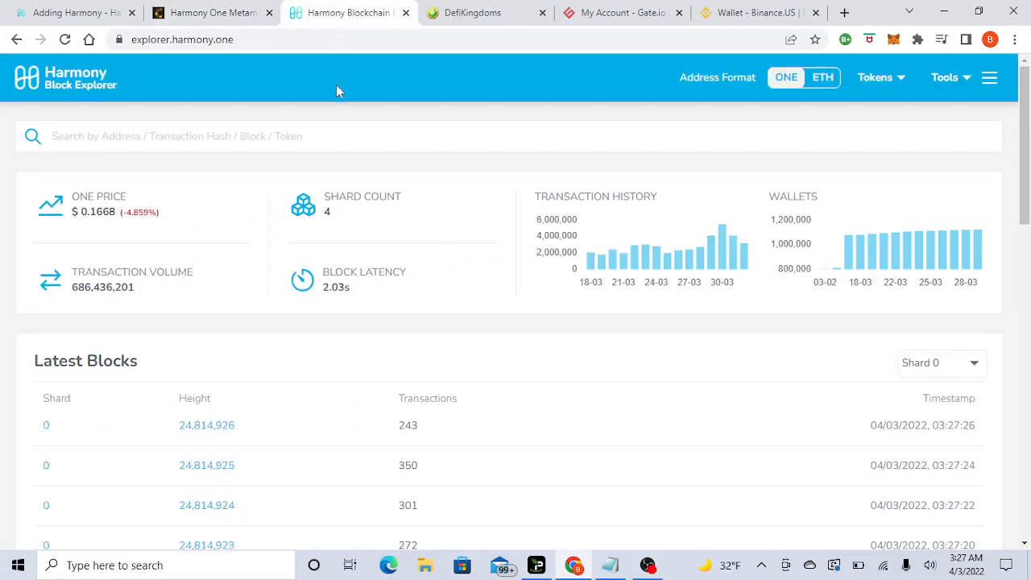
{"action": "left_click", "coordinate": [892, 41]}
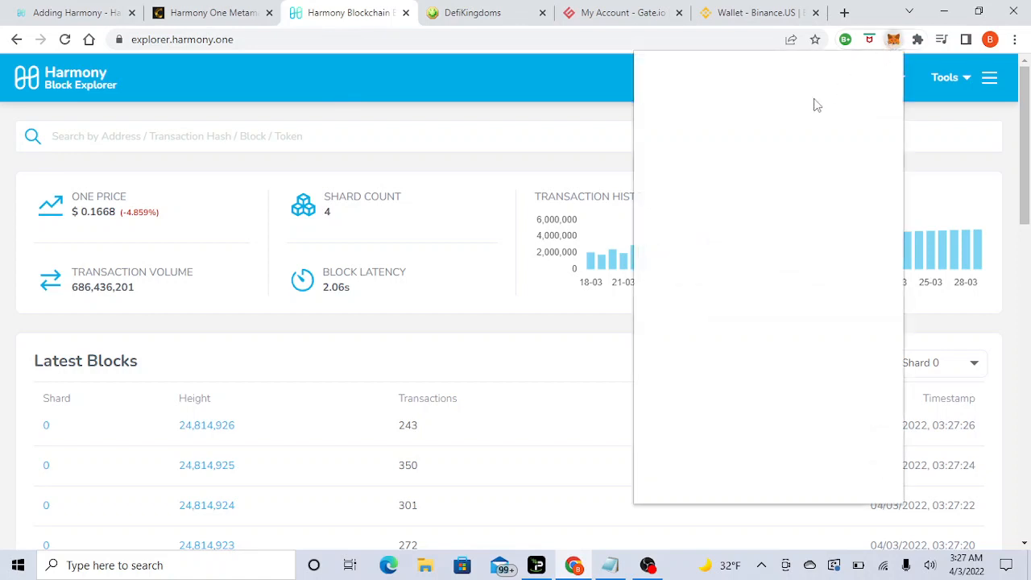
{"action": "left_click", "coordinate": [757, 138]}
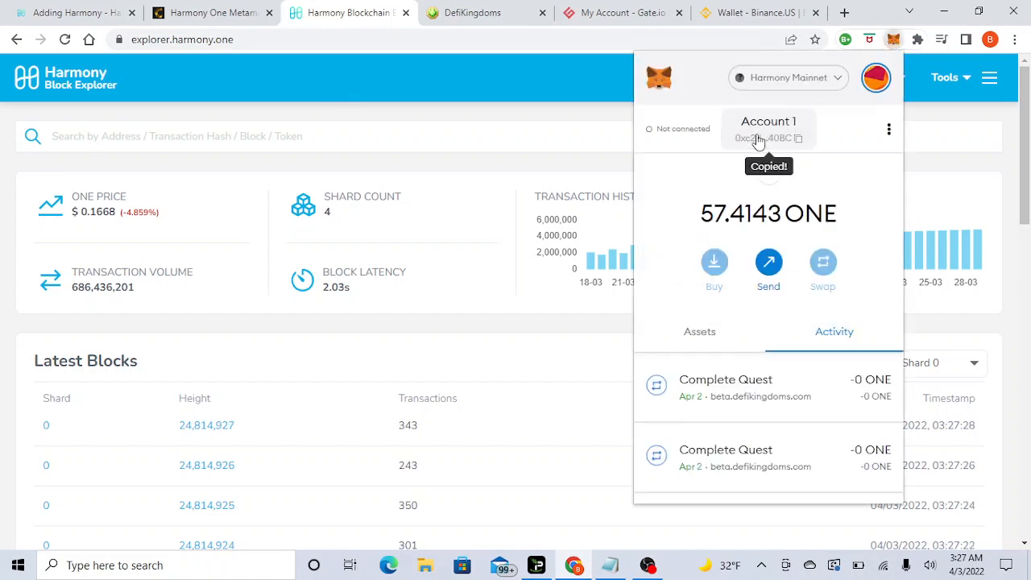
{"action": "left_click", "coordinate": [542, 139]}
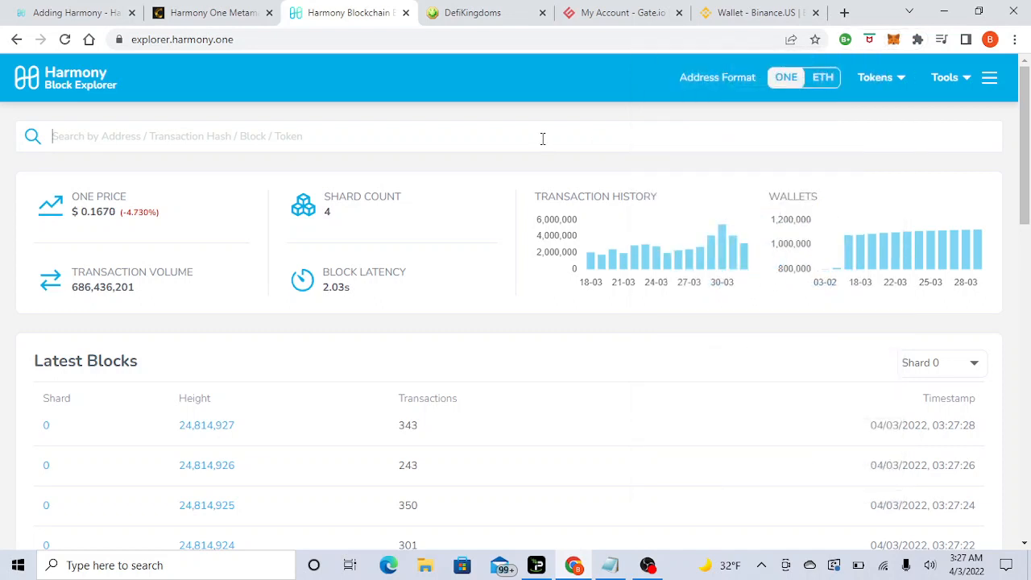
{"action": "key", "text": "ctrl+v"}
{"action": "key", "text": "Return"}
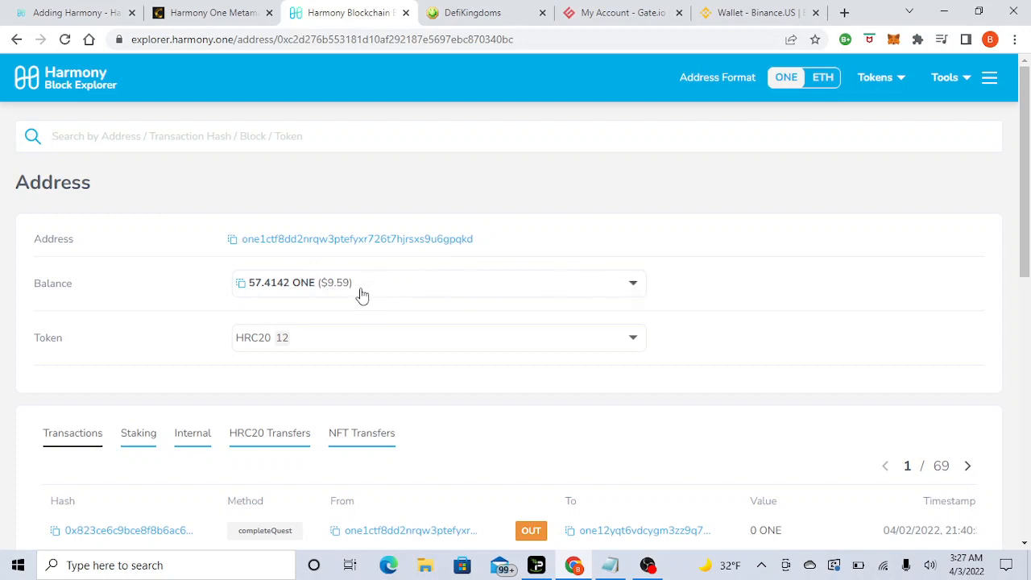
{"action": "left_click", "coordinate": [394, 295]}
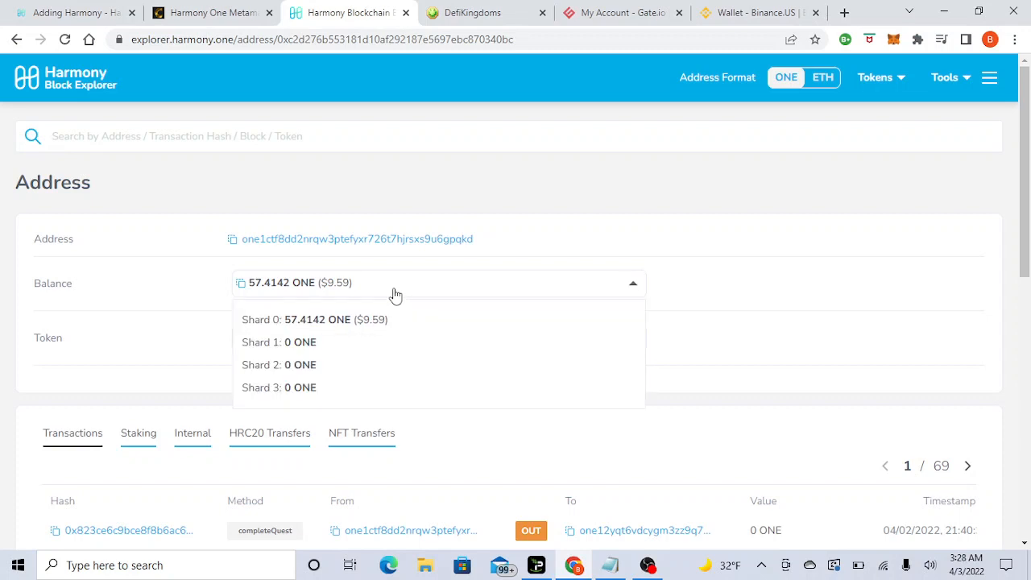
{"action": "left_click", "coordinate": [395, 295]}
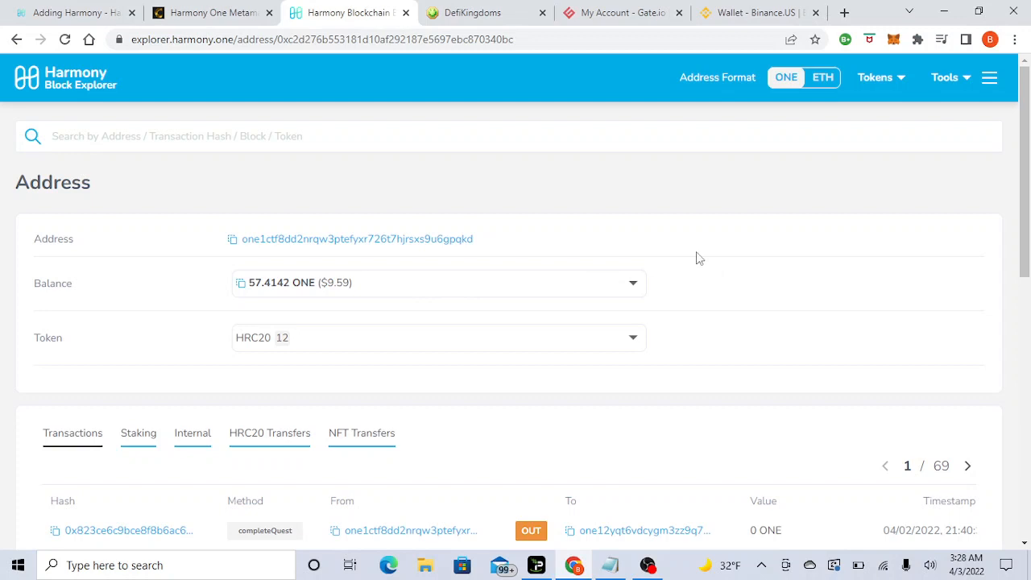
- Read the guide's section on using the 0x address in MetaMask and the one address for exchange withdrawals
{"action": "left_click", "coordinate": [222, 10]}
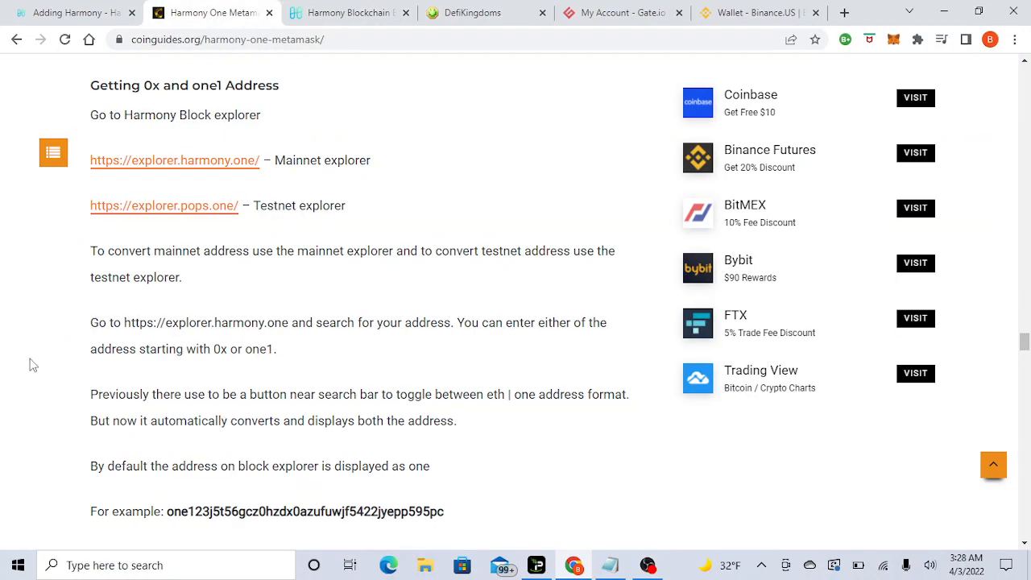
{"action": "scroll", "coordinate": [32, 365], "scroll_direction": "down", "scroll_amount": 4}
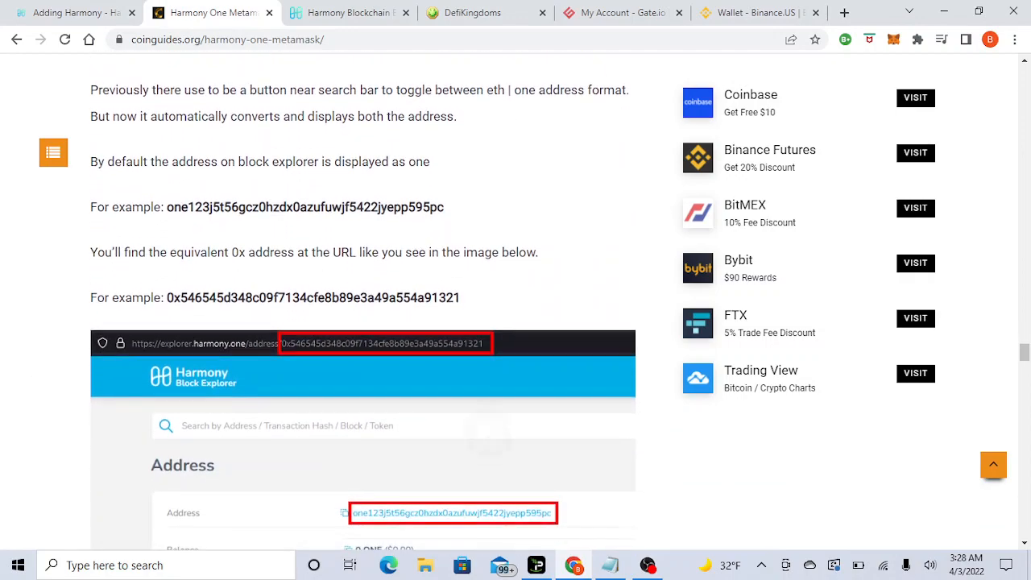
{"action": "scroll", "coordinate": [362, 298], "scroll_direction": "down", "scroll_amount": 5}
{"action": "scroll", "coordinate": [362, 298], "scroll_direction": "down", "scroll_amount": 1}
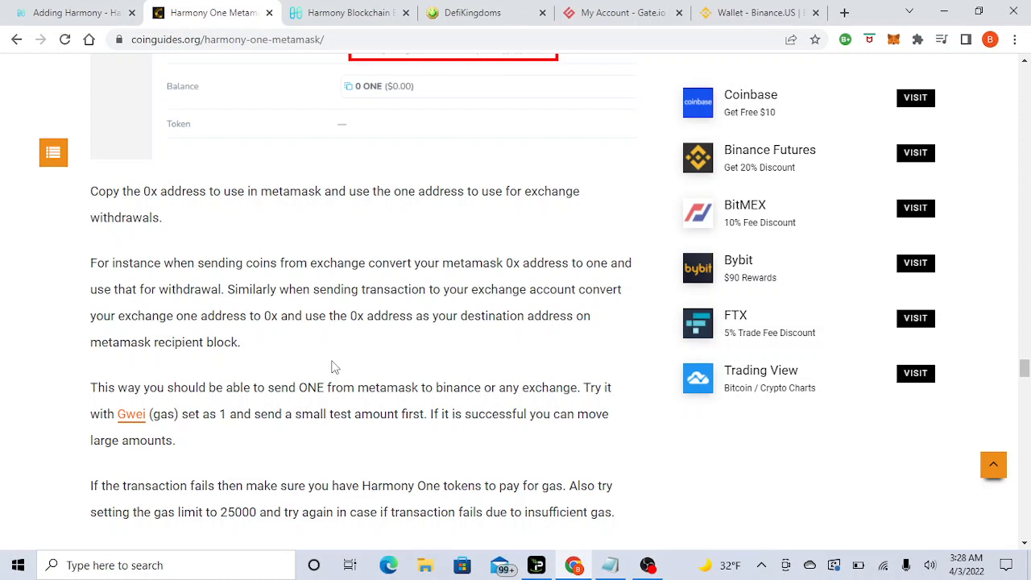
- Compare the one1 address in the explorer with MetaMask's Account 1, and open the wallet's Send form from the guide page
{"action": "left_click", "coordinate": [316, 8]}
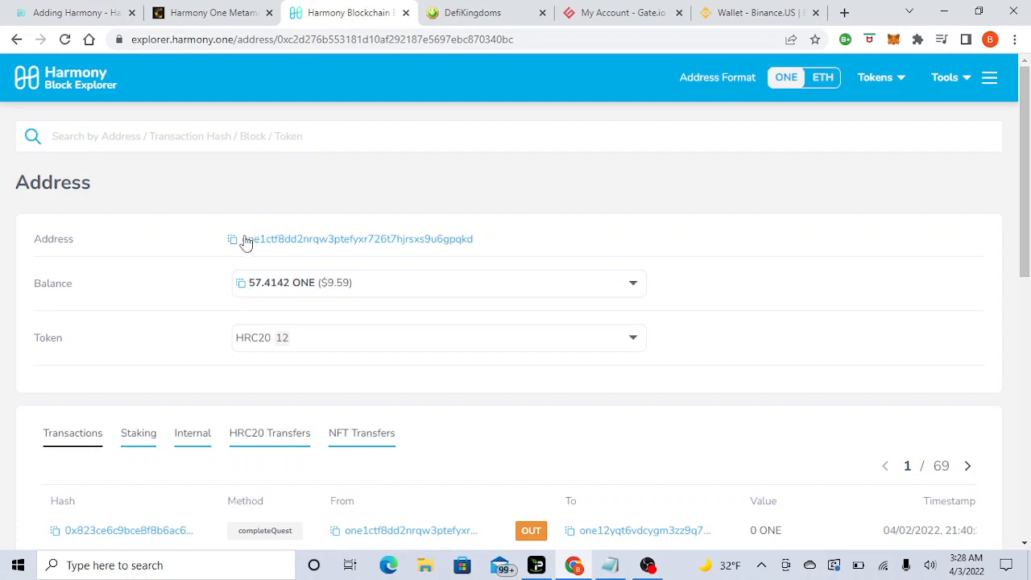
{"action": "left_click", "coordinate": [893, 39]}
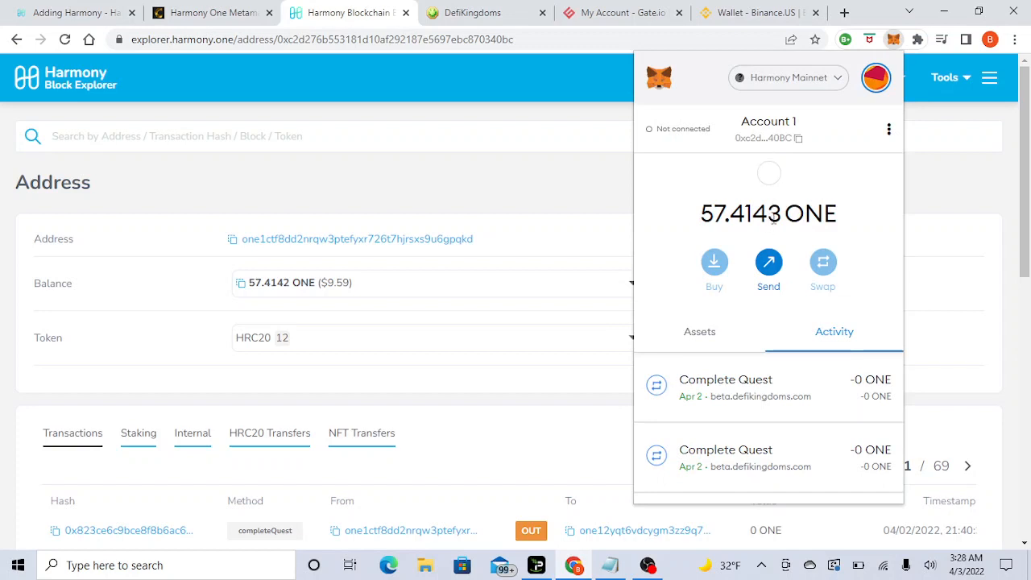
{"action": "left_click", "coordinate": [276, 8]}
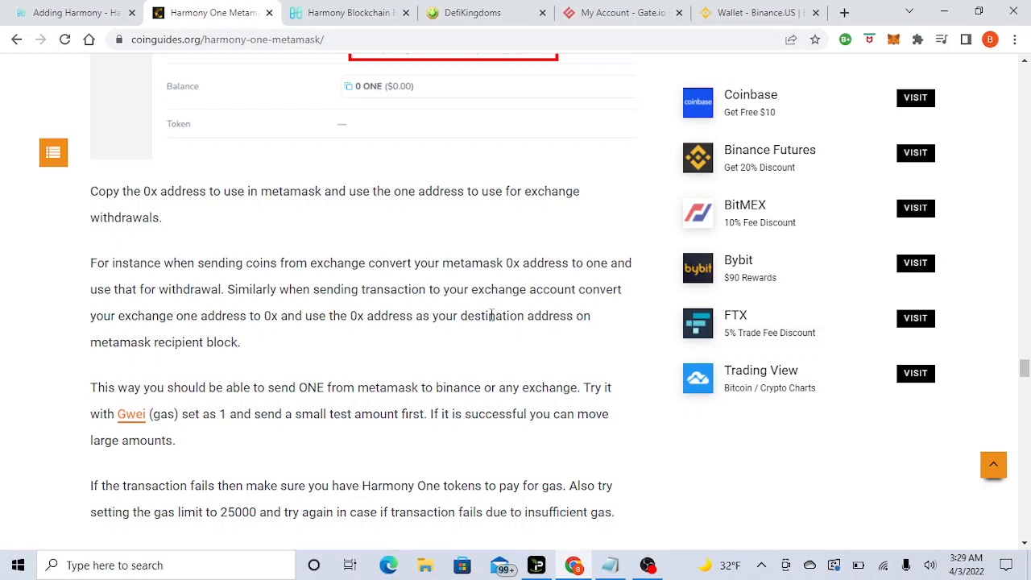
{"action": "left_click", "coordinate": [894, 39]}
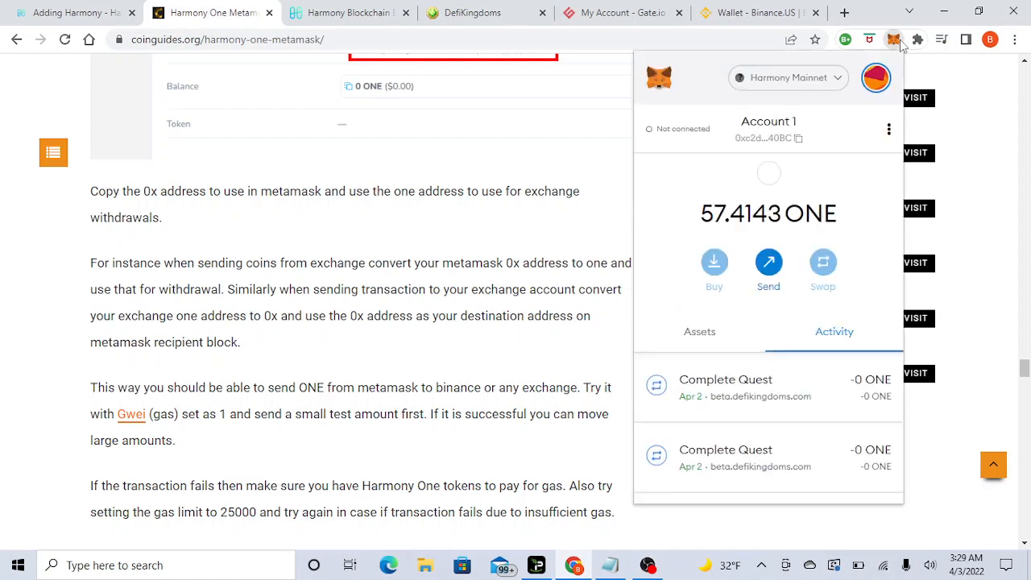
{"action": "left_click", "coordinate": [769, 265]}
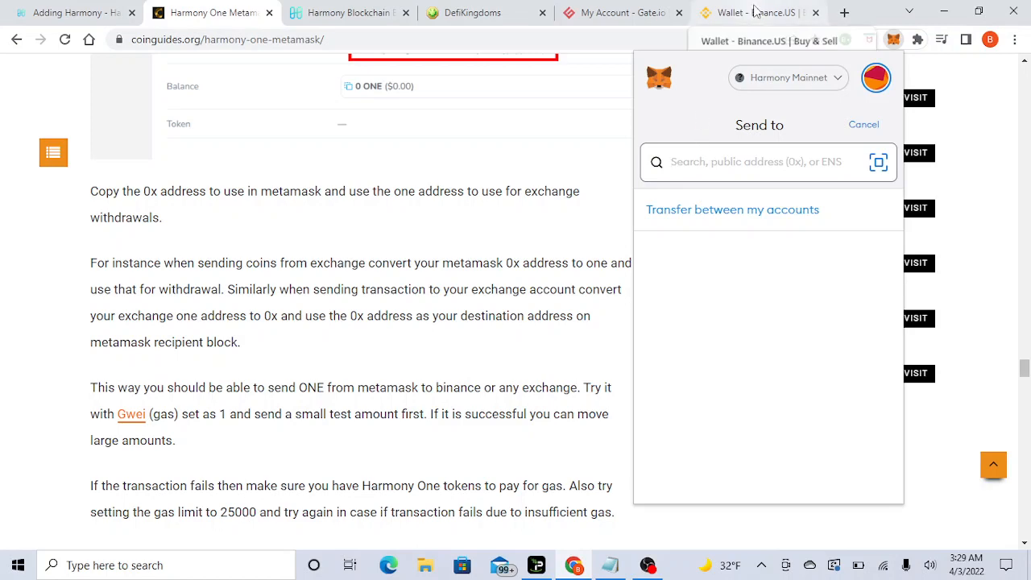
- Start a Harmony ONE deposit on Binance.US, acknowledge the shard0 notice, and copy the ONE deposit address
{"action": "left_click", "coordinate": [754, 10]}
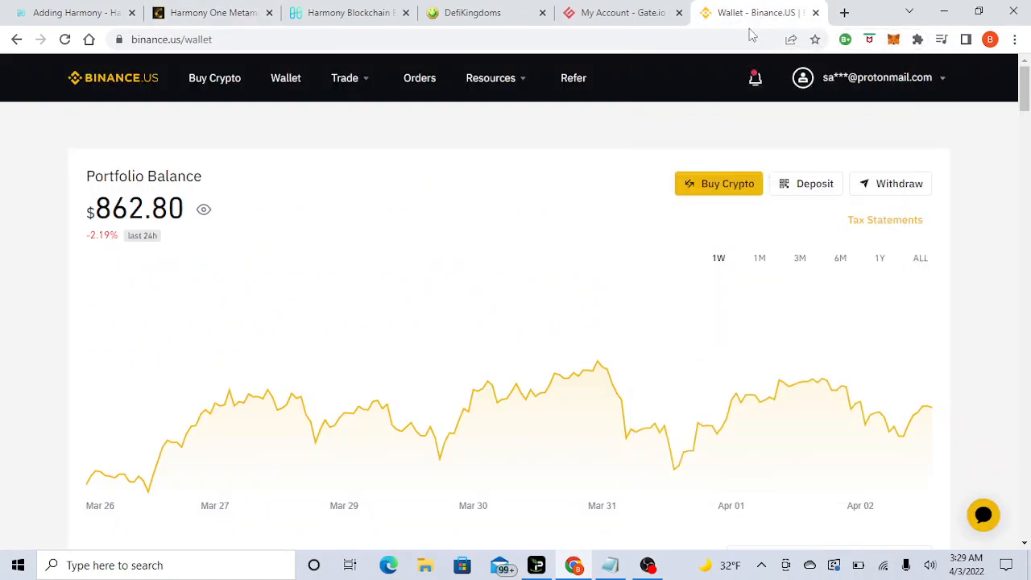
{"action": "left_click", "coordinate": [806, 185]}
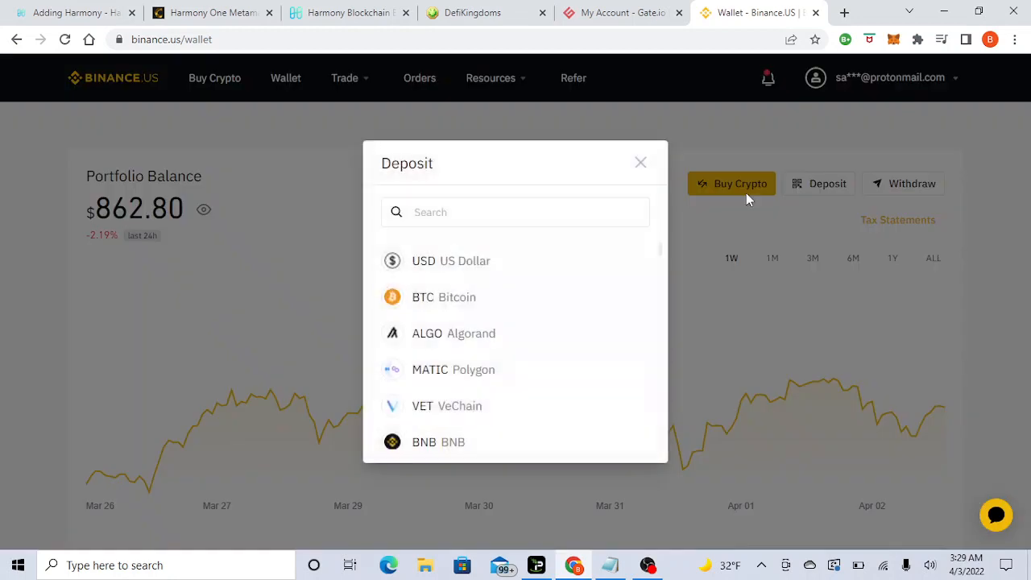
{"action": "type", "text": "one"}
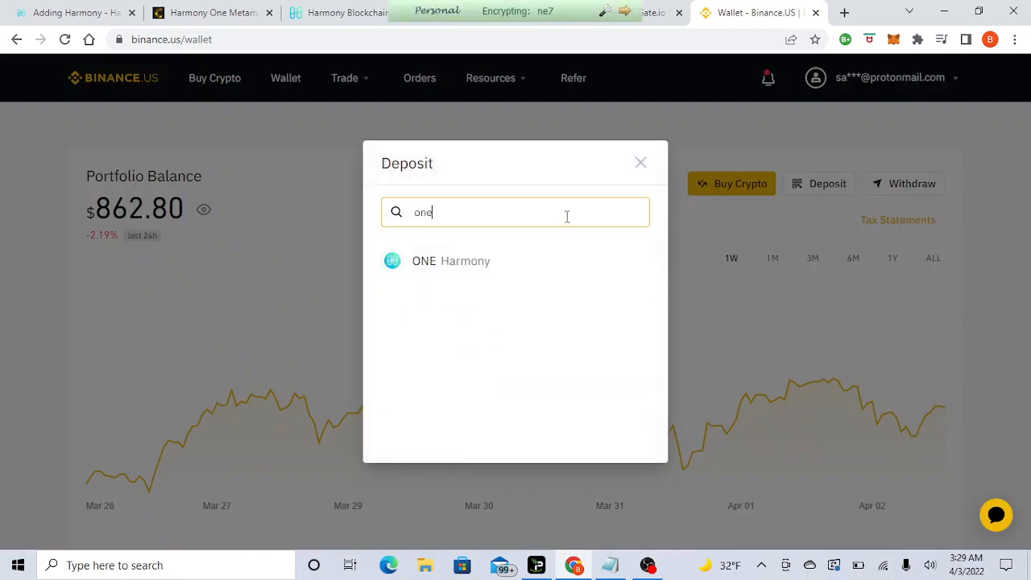
{"action": "left_click", "coordinate": [479, 266]}
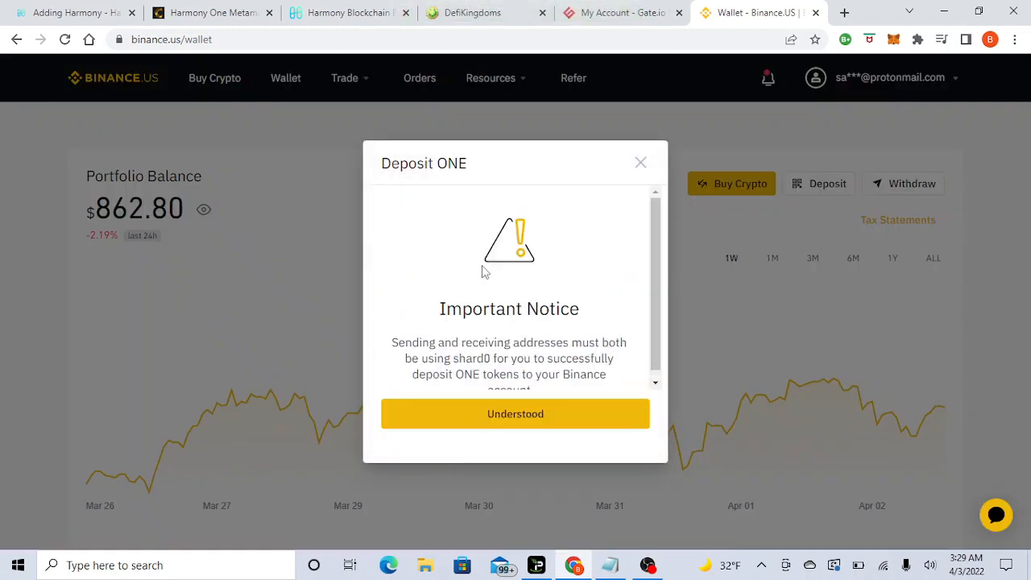
{"action": "left_click_drag", "start_coordinate": [657, 318], "coordinate": [657, 338]}
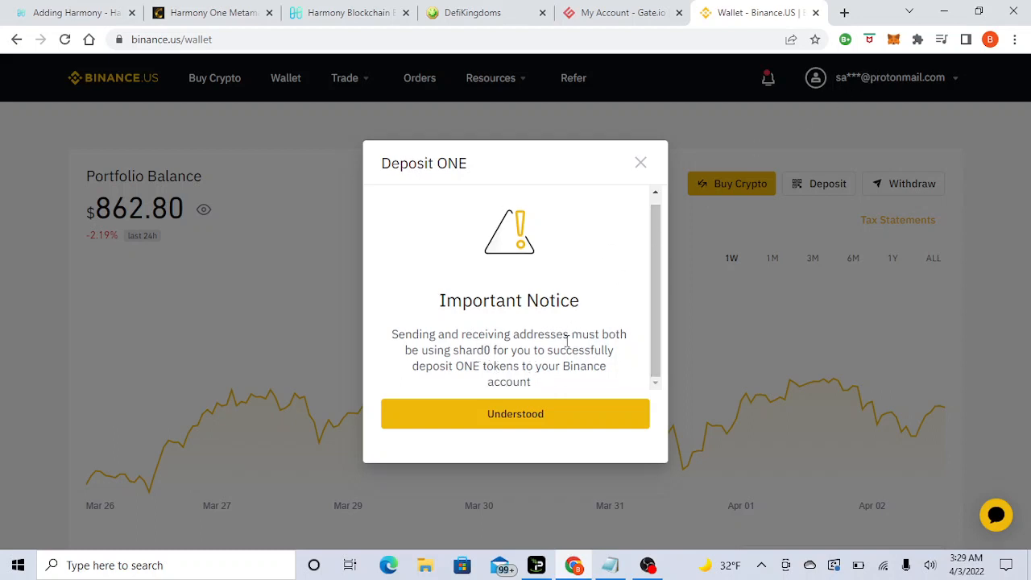
{"action": "left_click", "coordinate": [545, 414]}
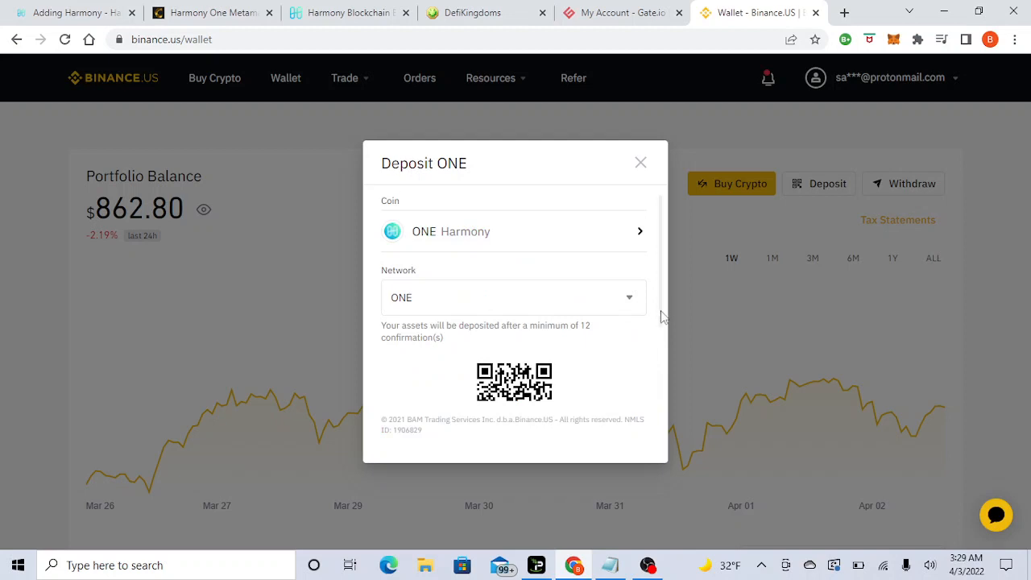
{"action": "left_click_drag", "start_coordinate": [661, 317], "coordinate": [675, 400]}
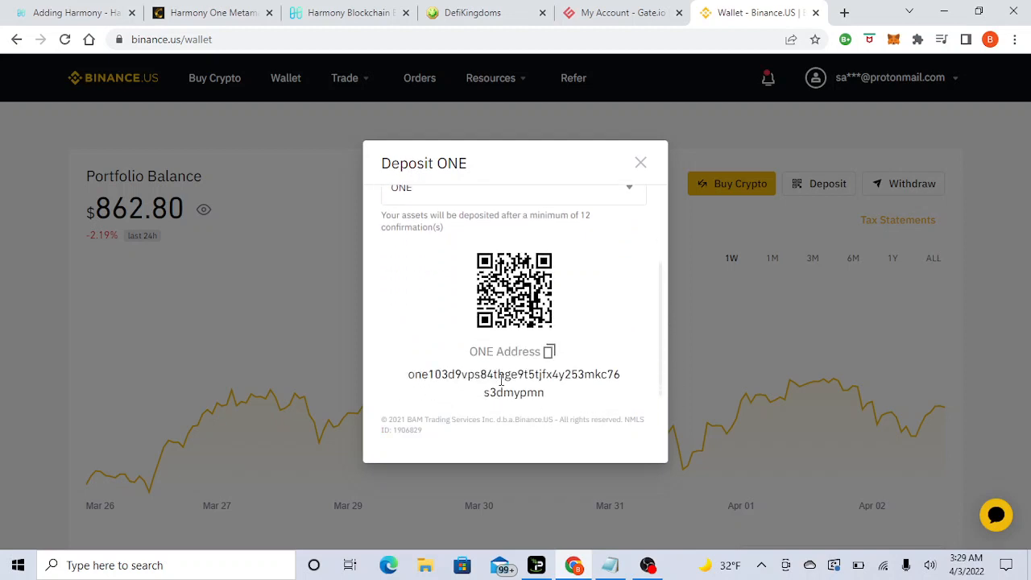
{"action": "left_click", "coordinate": [549, 351]}
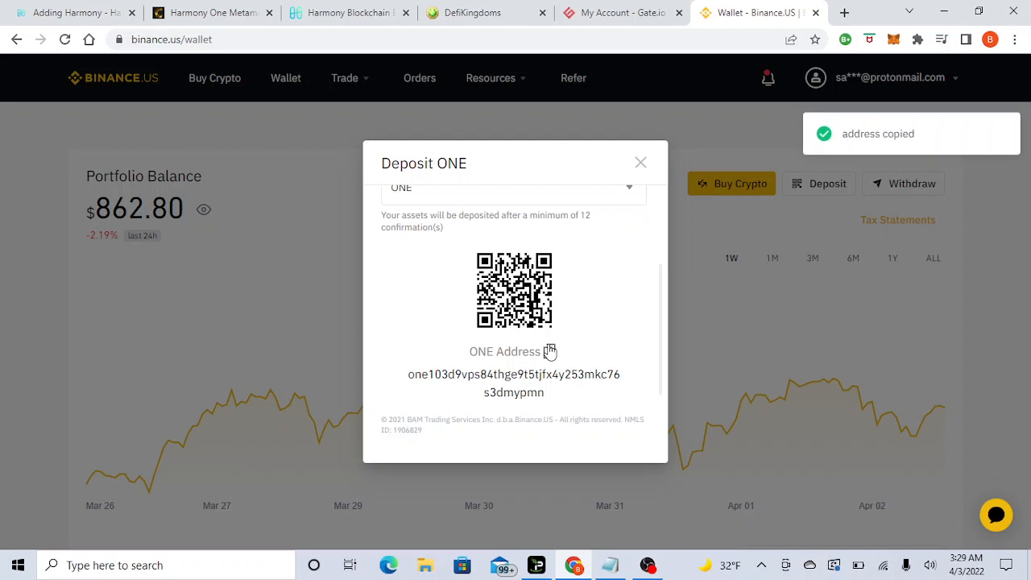
- Look up the copied Binance.US deposit address in the Harmony Block Explorer and select its 0x equivalent in the page URL
{"action": "left_click", "coordinate": [339, 8]}
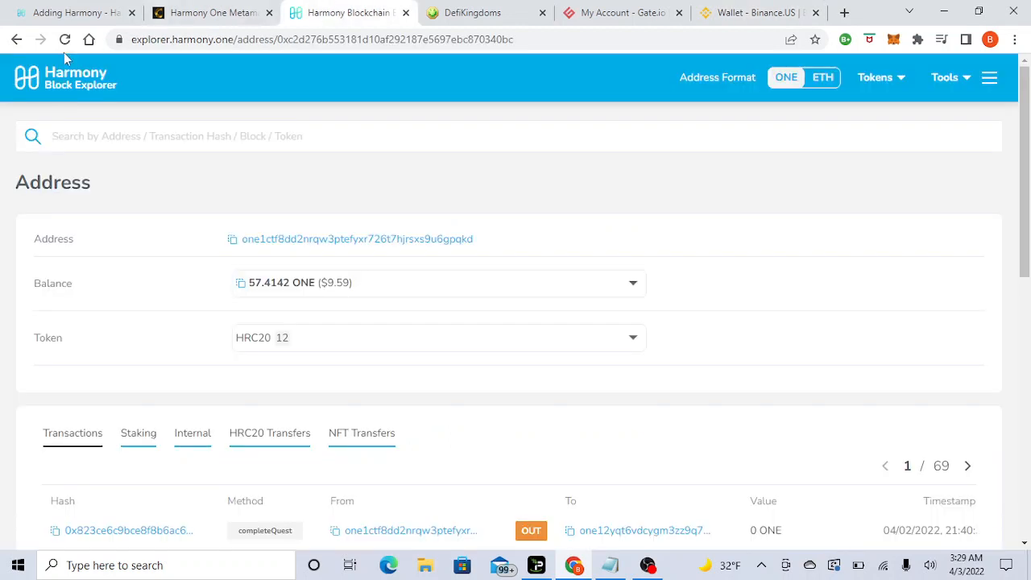
{"action": "left_click", "coordinate": [64, 75]}
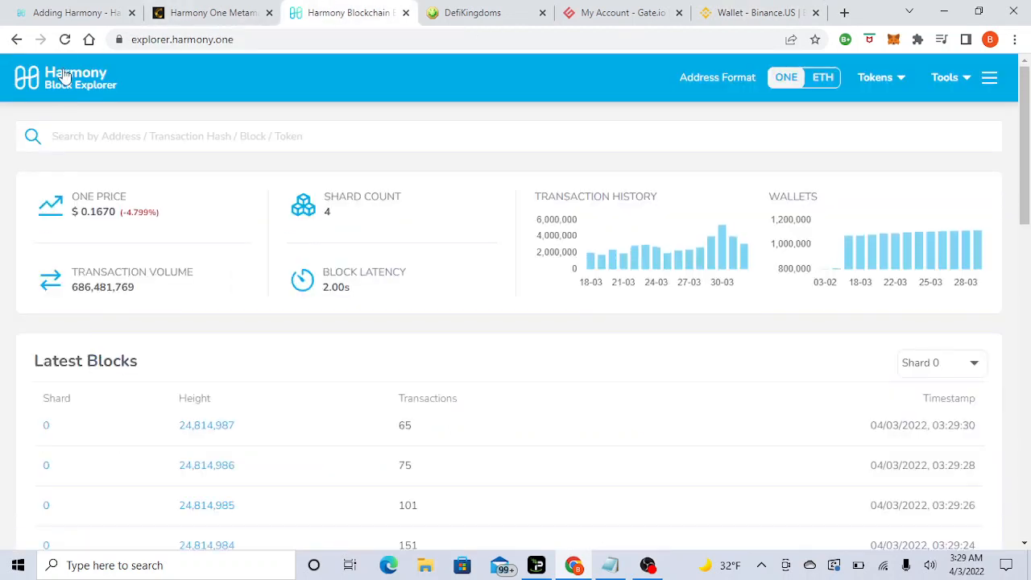
{"action": "left_click", "coordinate": [109, 136]}
{"action": "key", "text": "ctrl+v"}
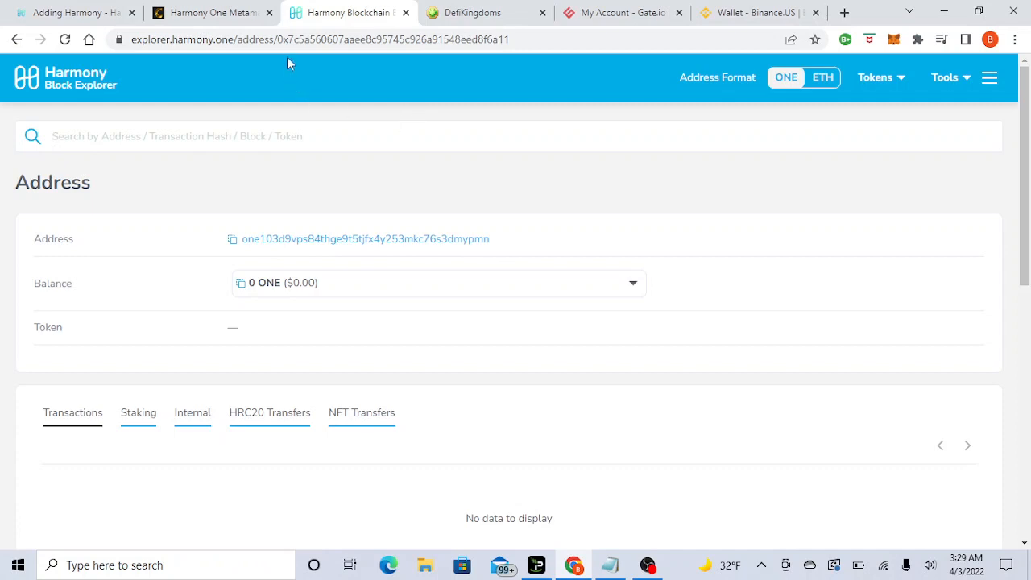
{"action": "left_click_drag", "start_coordinate": [278, 38], "coordinate": [514, 42]}
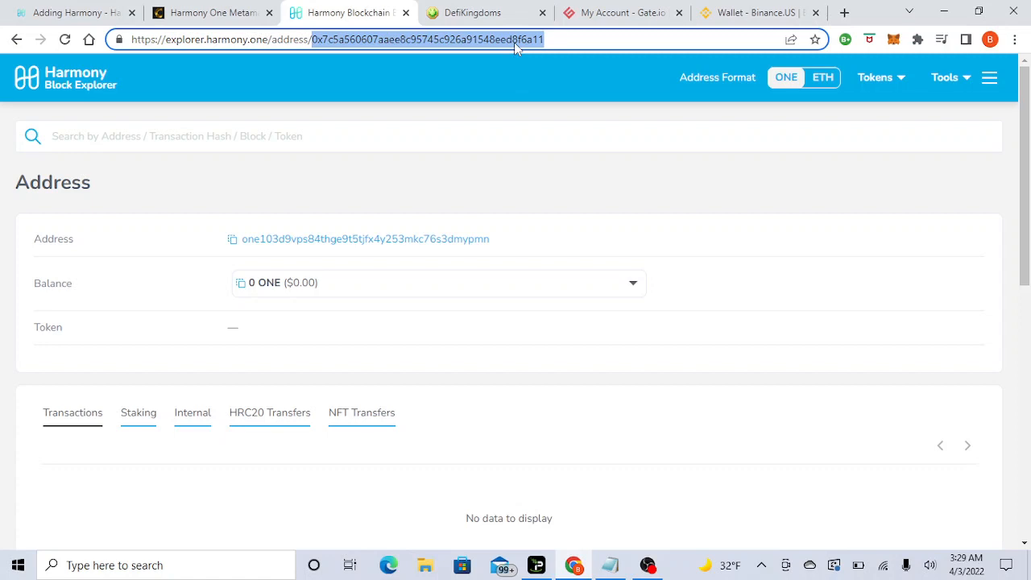
- Open MetaMask's Send form to show the recipient address field, and return to the Binance.US ONE deposit window
{"action": "left_click", "coordinate": [893, 39]}
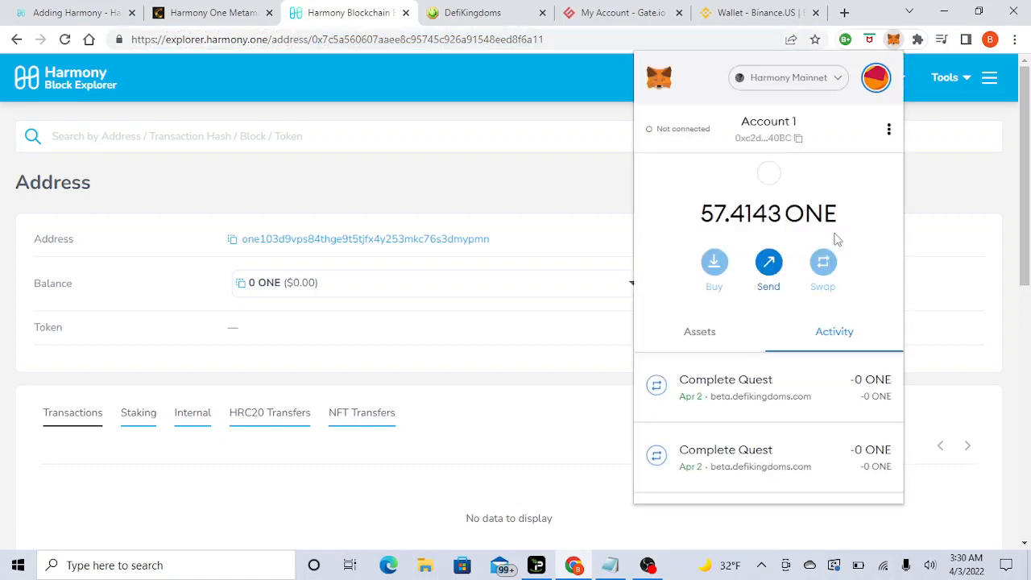
{"action": "left_click", "coordinate": [769, 265]}
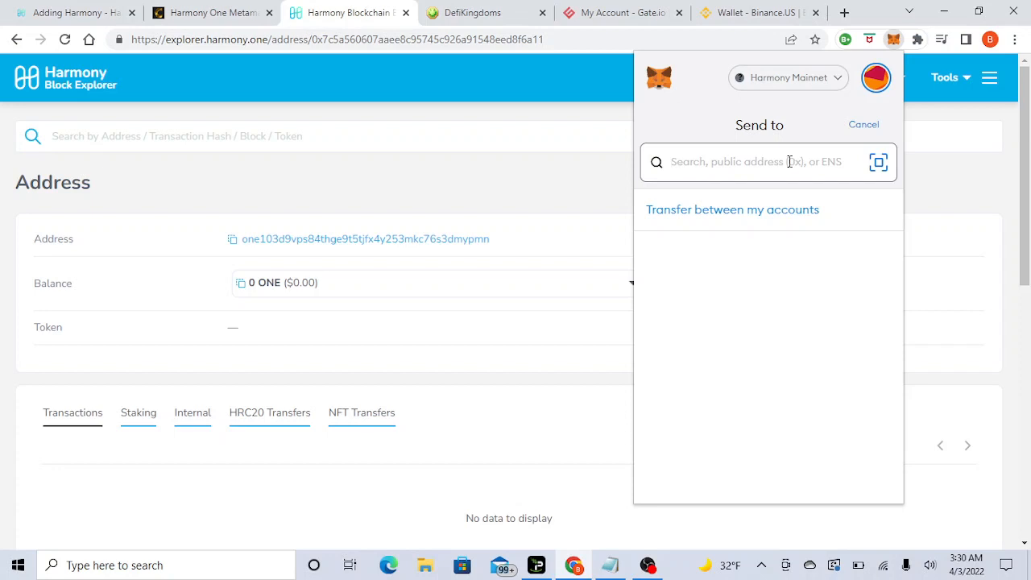
{"action": "left_click", "coordinate": [758, 12]}
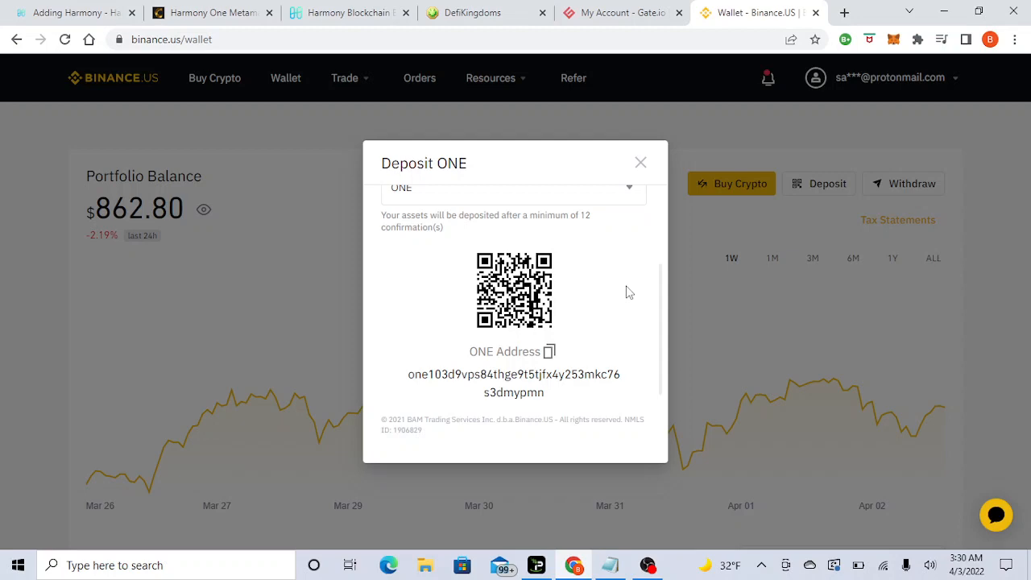
- Switch to DeFi Kingdoms and enter the Marketplace from the map
{"action": "left_click", "coordinate": [492, 13]}
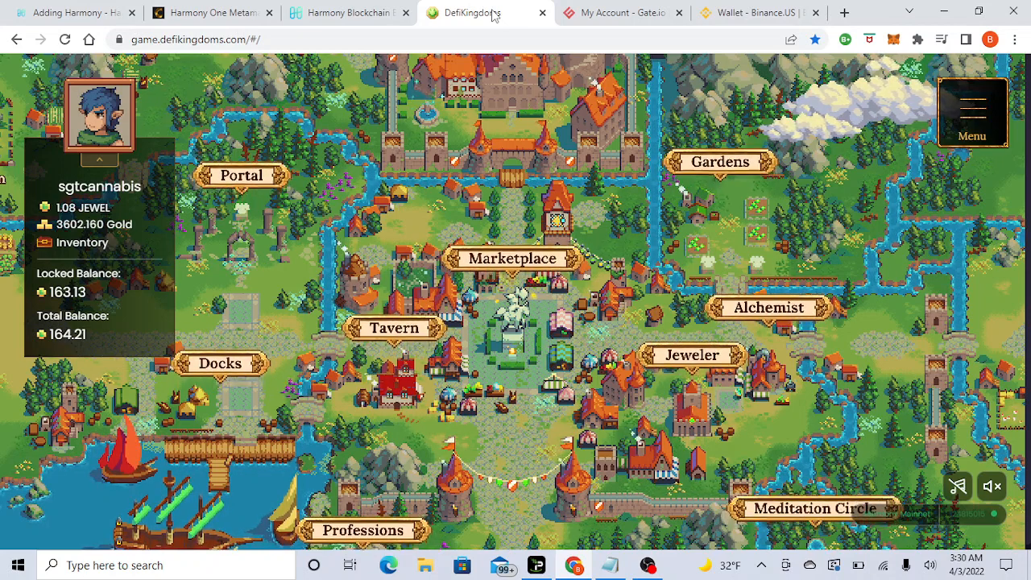
{"action": "left_click", "coordinate": [563, 272]}
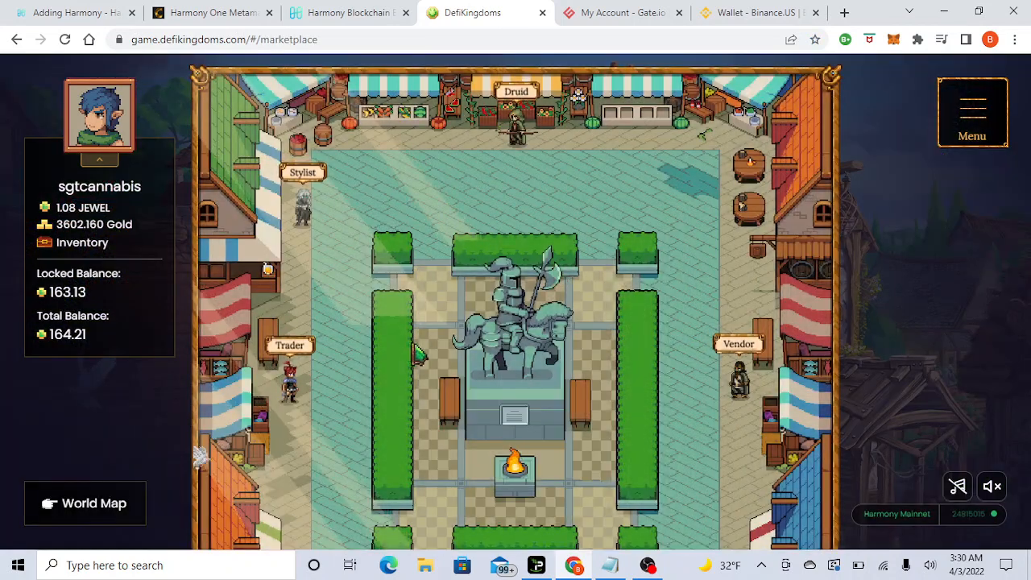
- Set up a trade of 25 ONE for JEWEL with the Marketplace Trader
{"action": "left_click", "coordinate": [314, 359]}
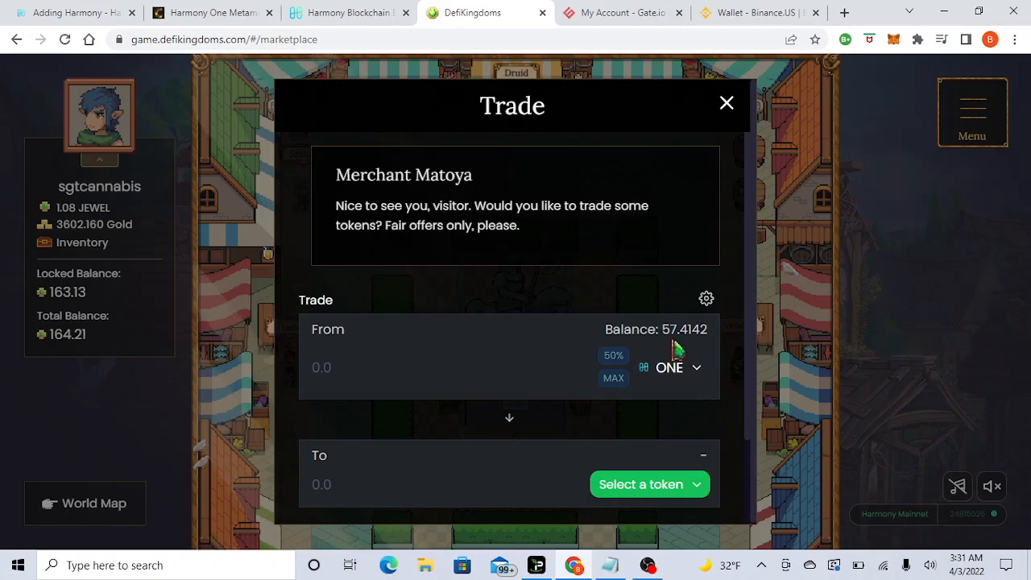
{"action": "left_click", "coordinate": [640, 487]}
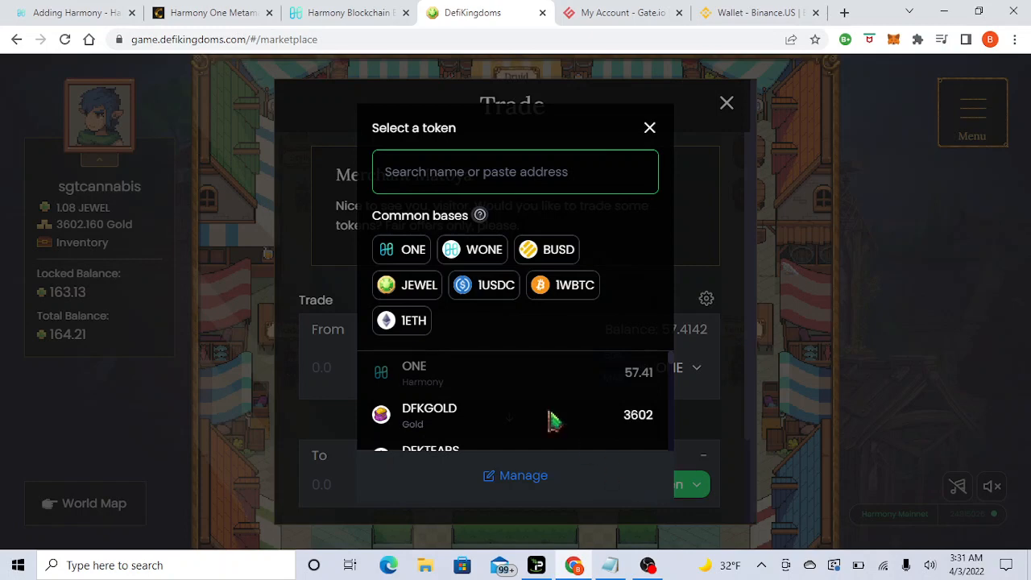
{"action": "left_click", "coordinate": [419, 286]}
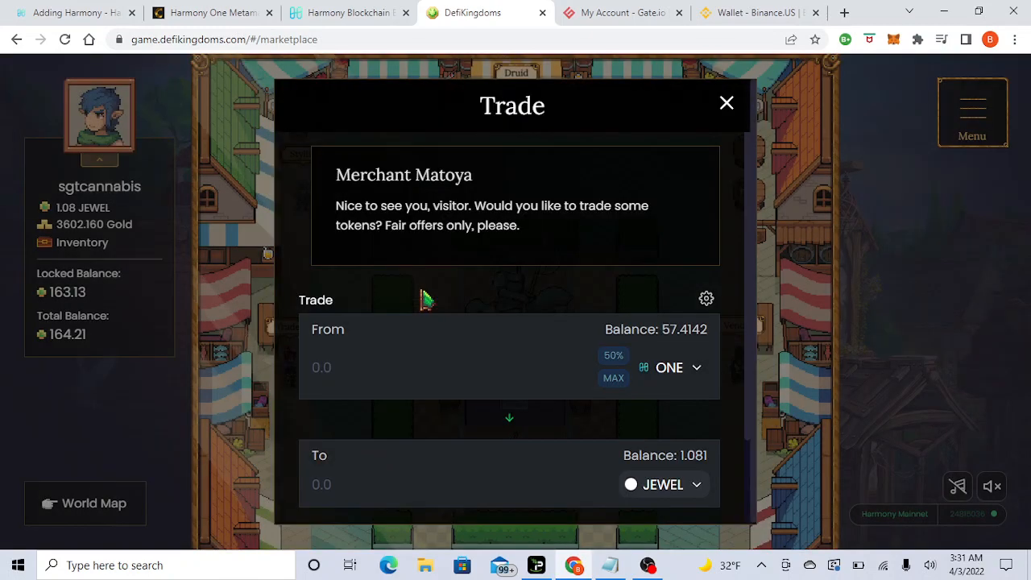
{"action": "left_click", "coordinate": [324, 368]}
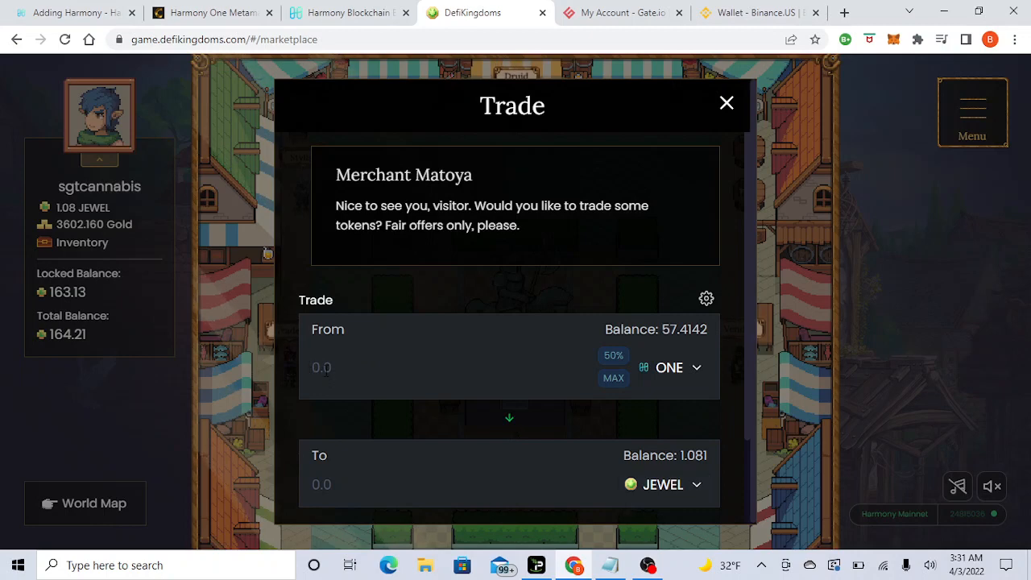
{"action": "type", "text": "25"}
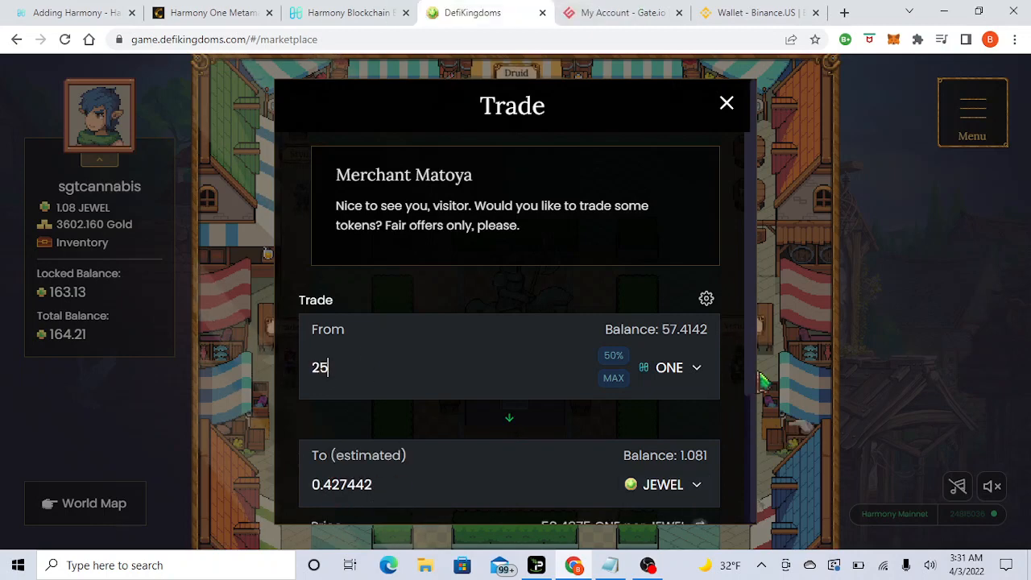
{"action": "scroll", "coordinate": [760, 493], "scroll_direction": "down", "scroll_amount": 2}
{"action": "scroll", "coordinate": [760, 493], "scroll_direction": "down", "scroll_amount": 1}
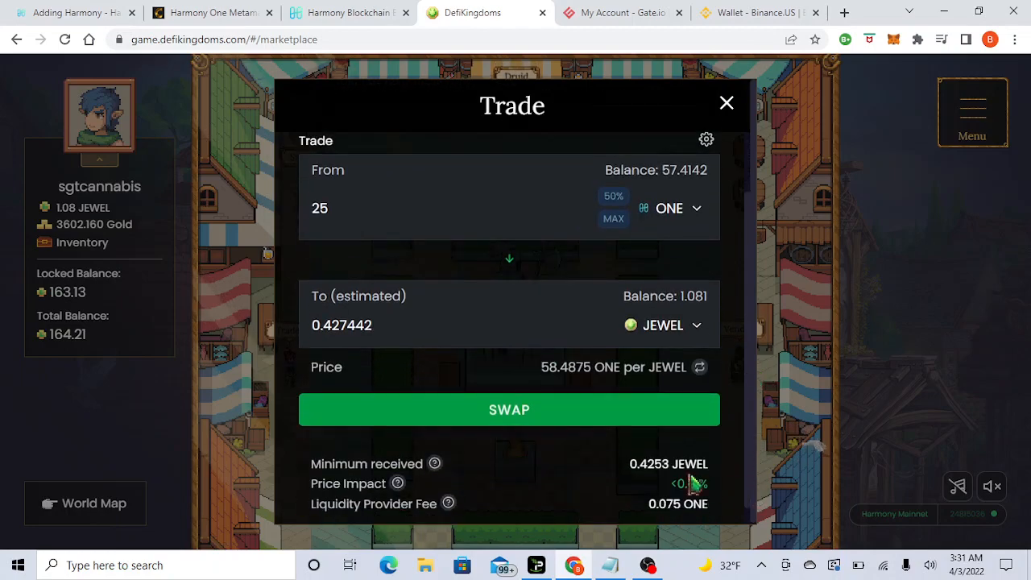
- Submit the ONE-to-JEWEL swap to examine its estimated gas fee in MetaMask, and reject the transaction
{"action": "left_click", "coordinate": [640, 419]}
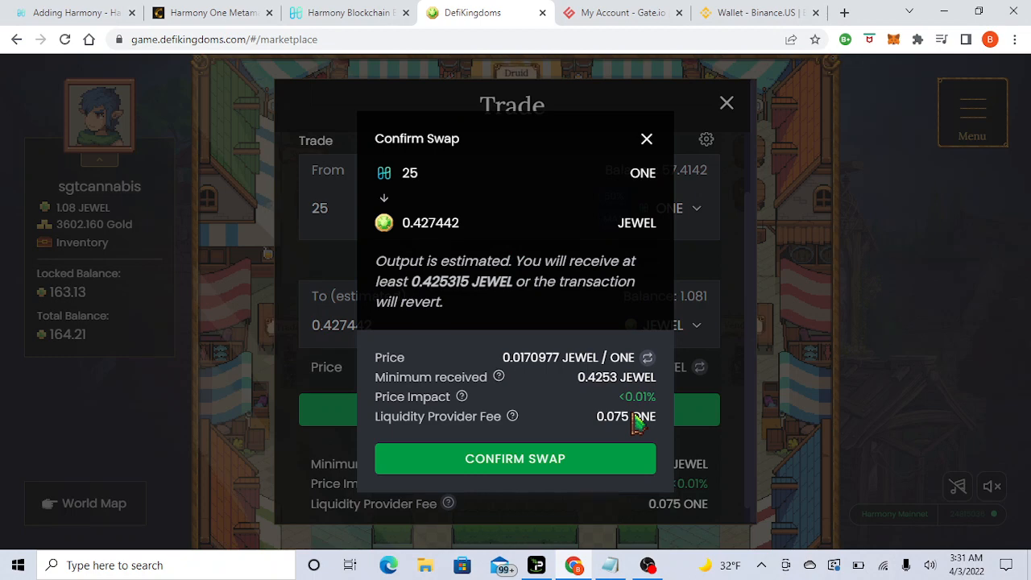
{"action": "left_click", "coordinate": [596, 460]}
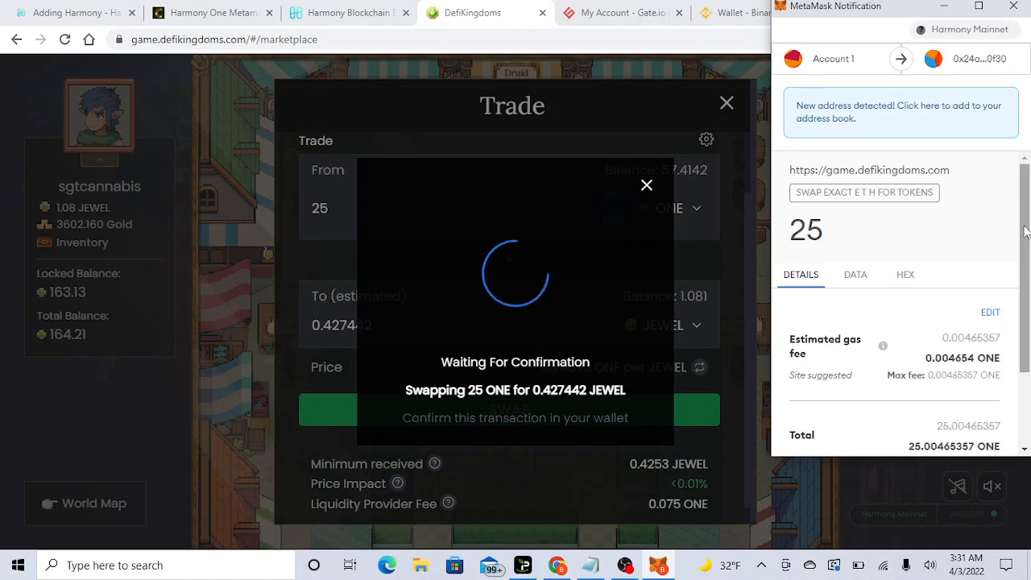
{"action": "left_click_drag", "start_coordinate": [1026, 232], "coordinate": [1029, 317]}
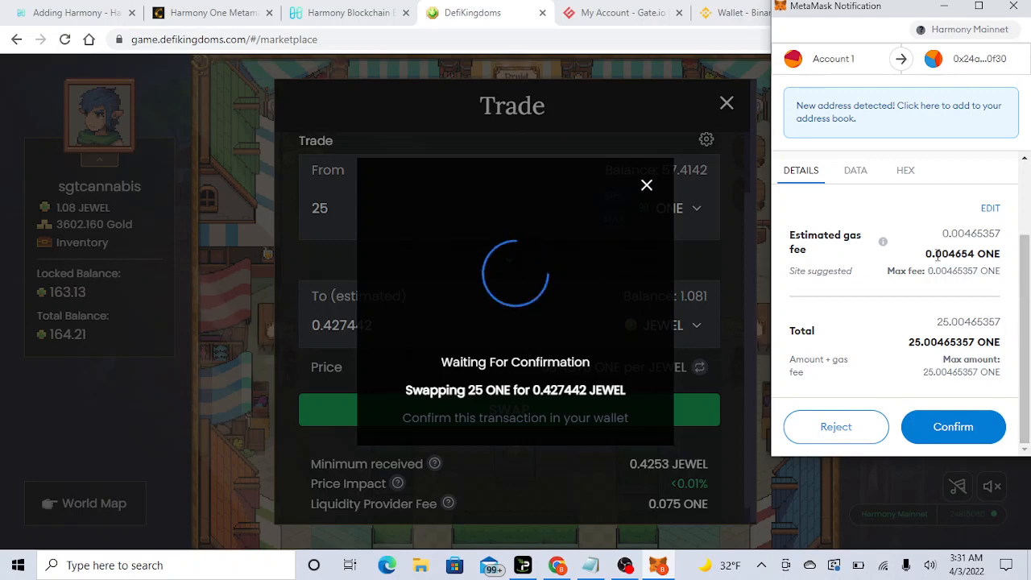
{"action": "left_click_drag", "start_coordinate": [1000, 252], "coordinate": [925, 262]}
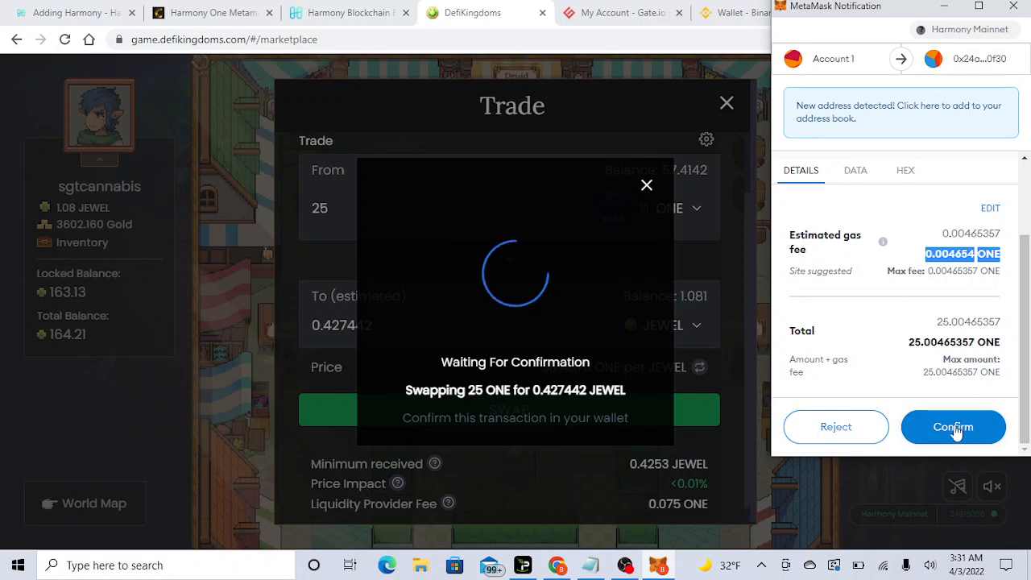
{"action": "left_click", "coordinate": [862, 433]}
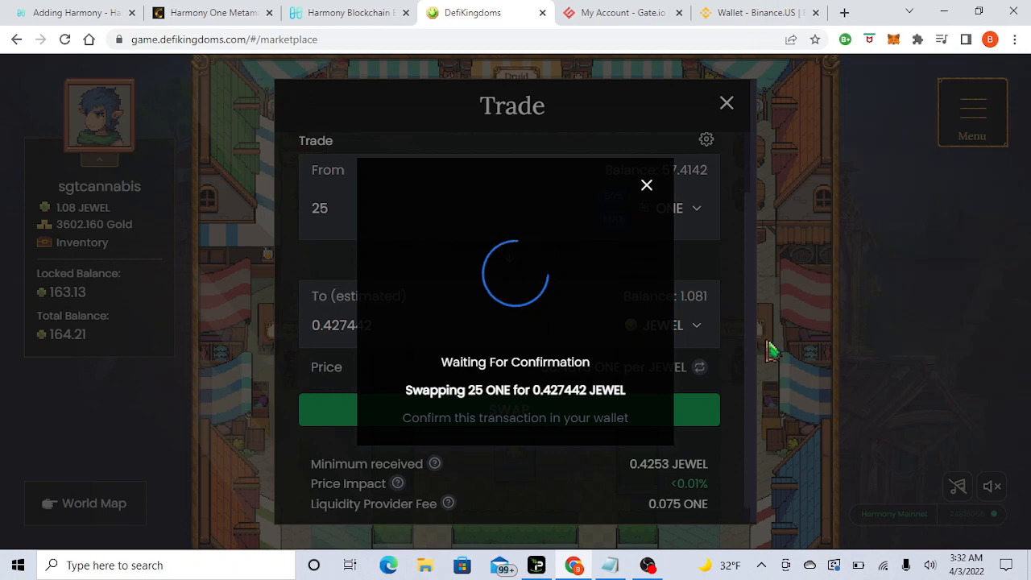
{"action": "left_click", "coordinate": [647, 185]}
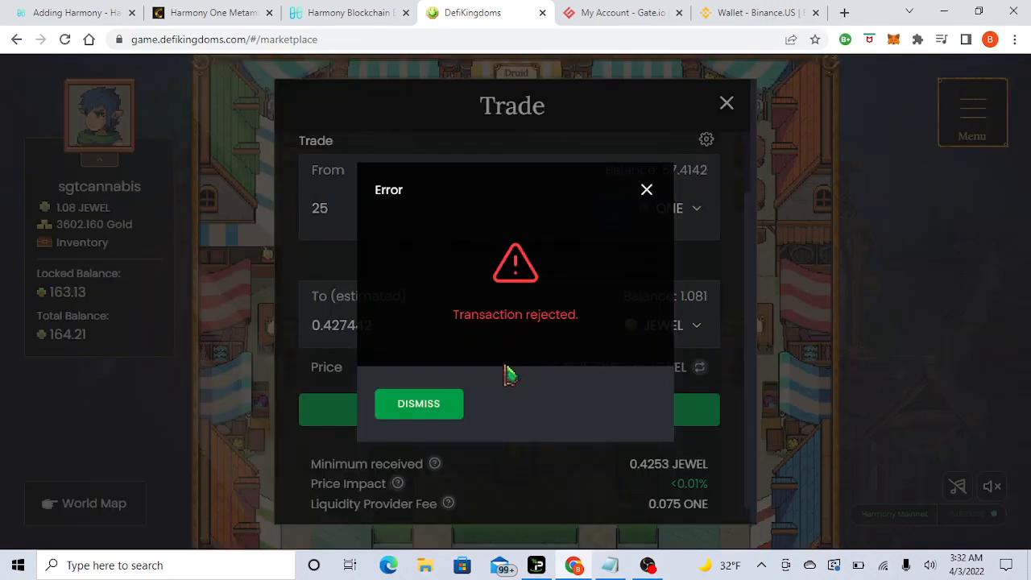
{"action": "left_click", "coordinate": [442, 405]}
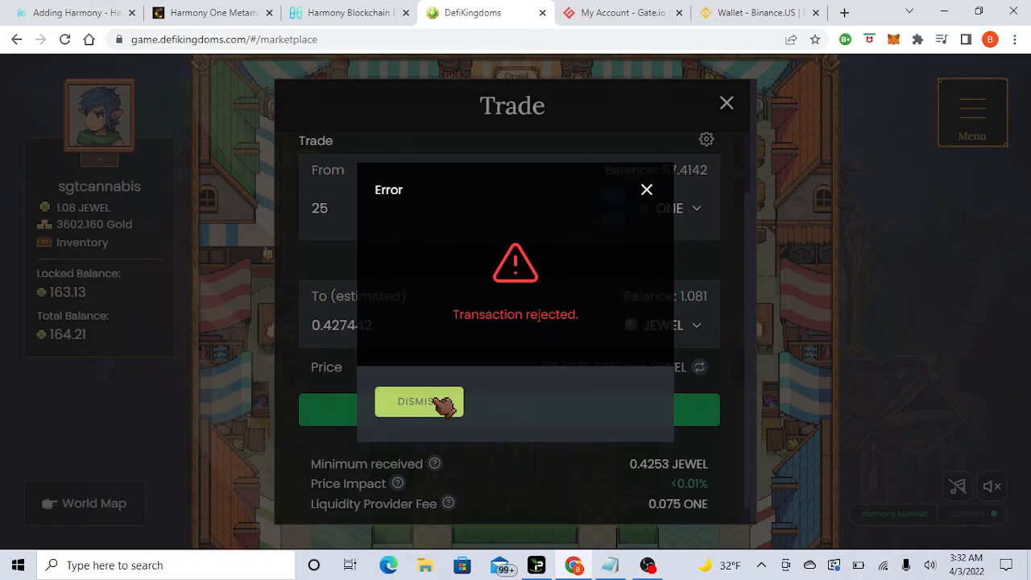
{"action": "left_click", "coordinate": [441, 405]}
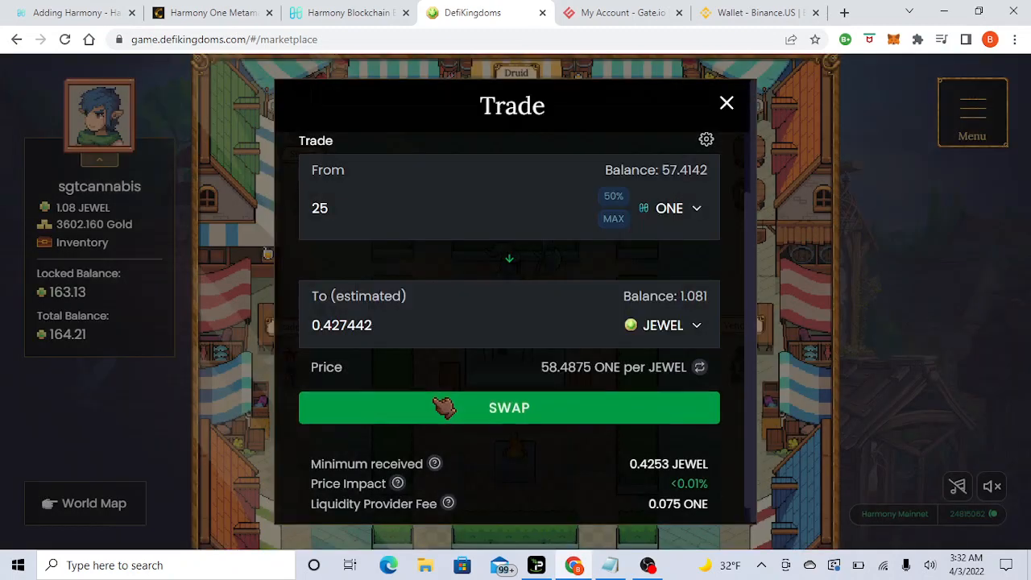
- Review the ONE balance and recent activity of Account 1 in MetaMask
{"action": "left_click", "coordinate": [896, 39]}
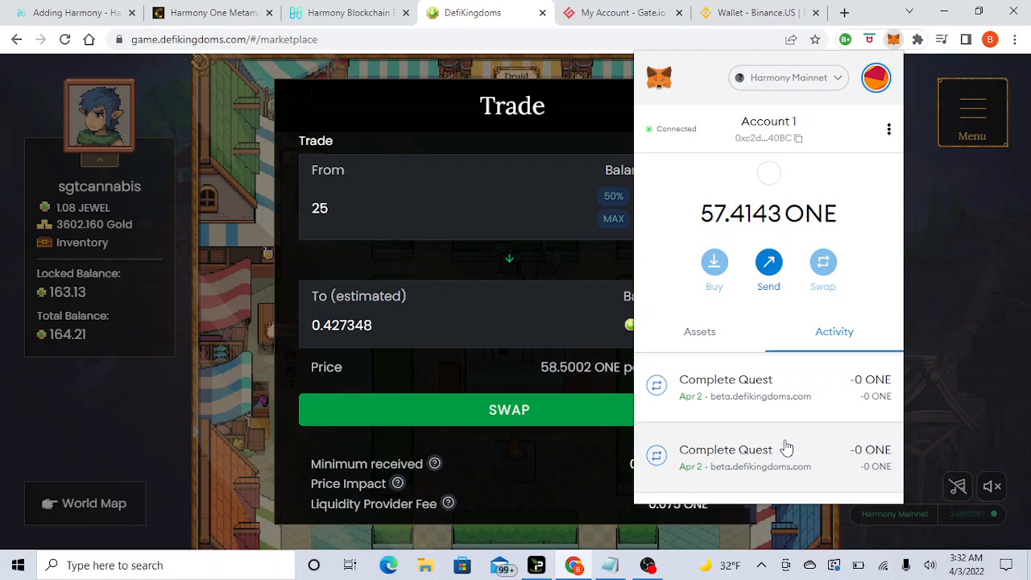
{"action": "left_click", "coordinate": [239, 376]}
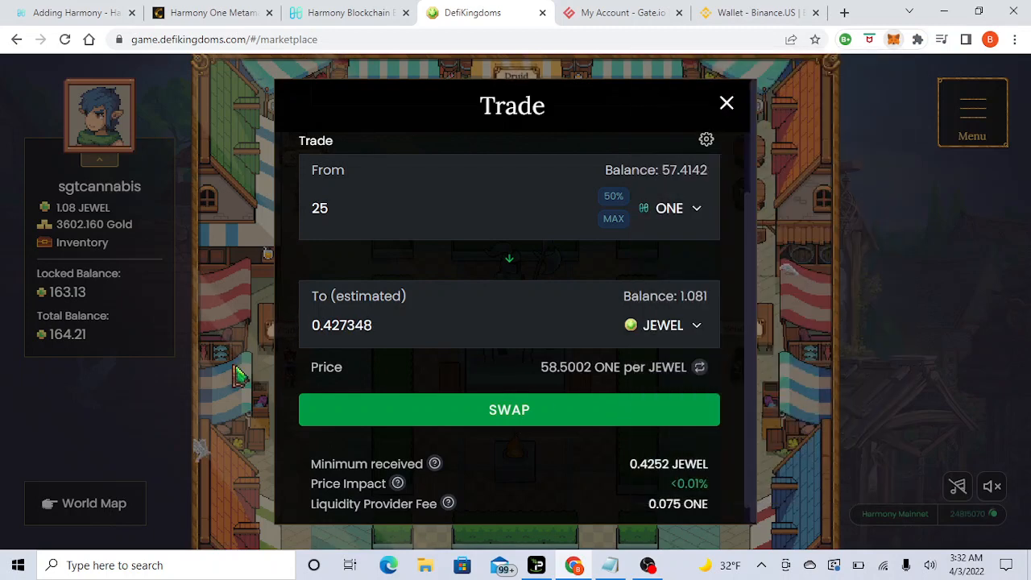
- Leave the Marketplace for the world map and open the Seed Box in the Gardens
{"action": "left_click", "coordinate": [132, 510]}
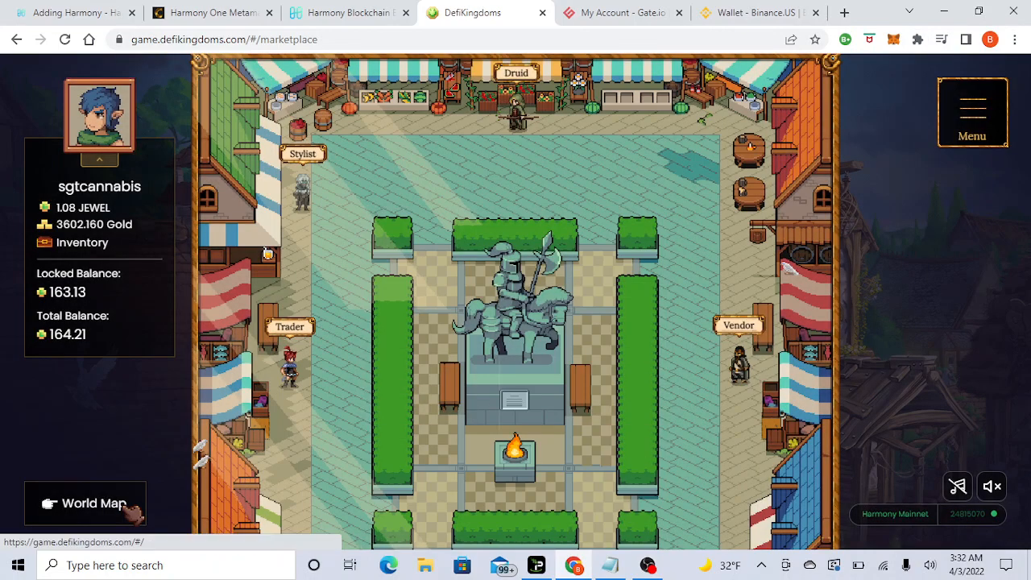
{"action": "left_click", "coordinate": [131, 510]}
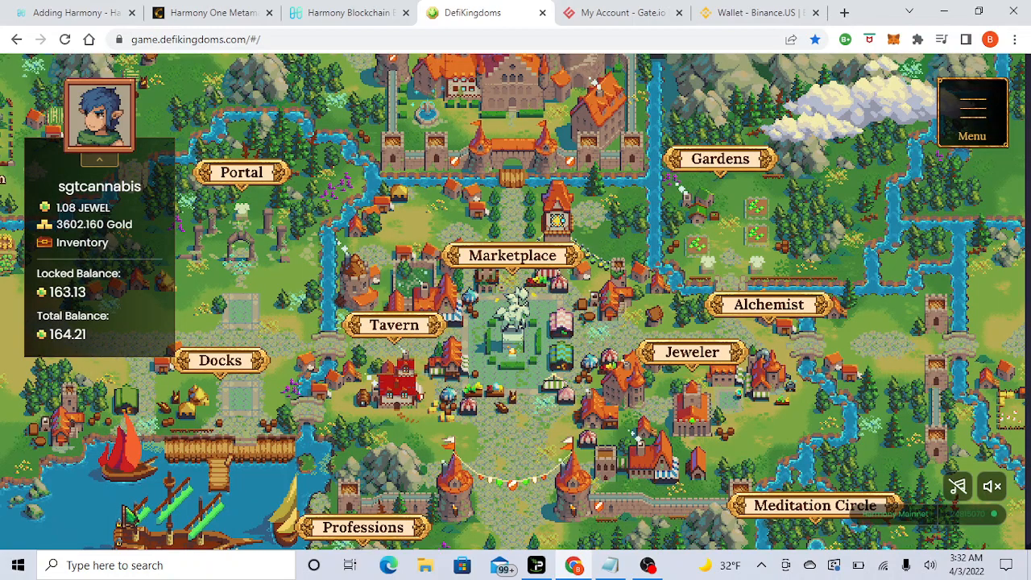
{"action": "left_click", "coordinate": [727, 180]}
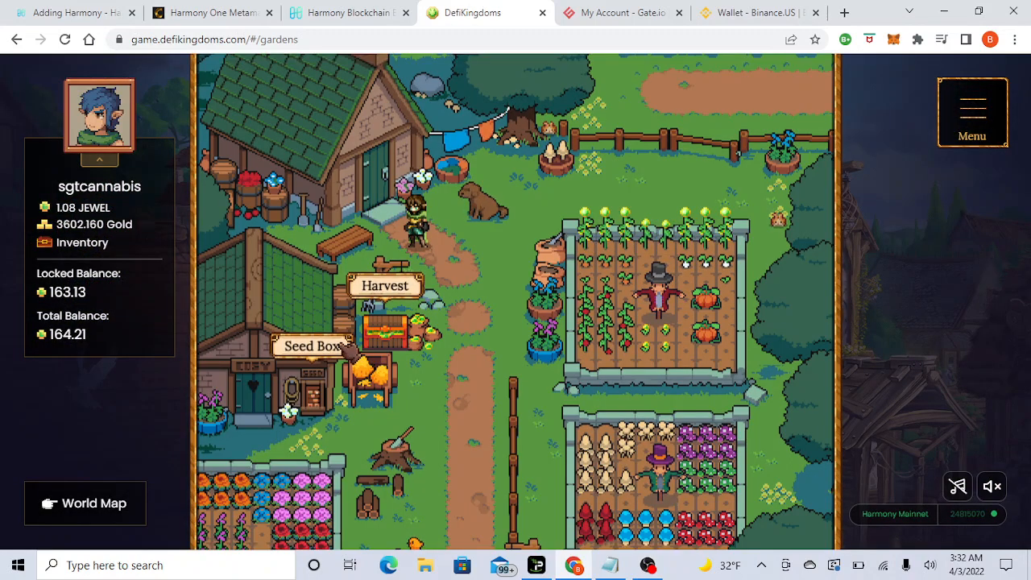
{"action": "left_click", "coordinate": [345, 348]}
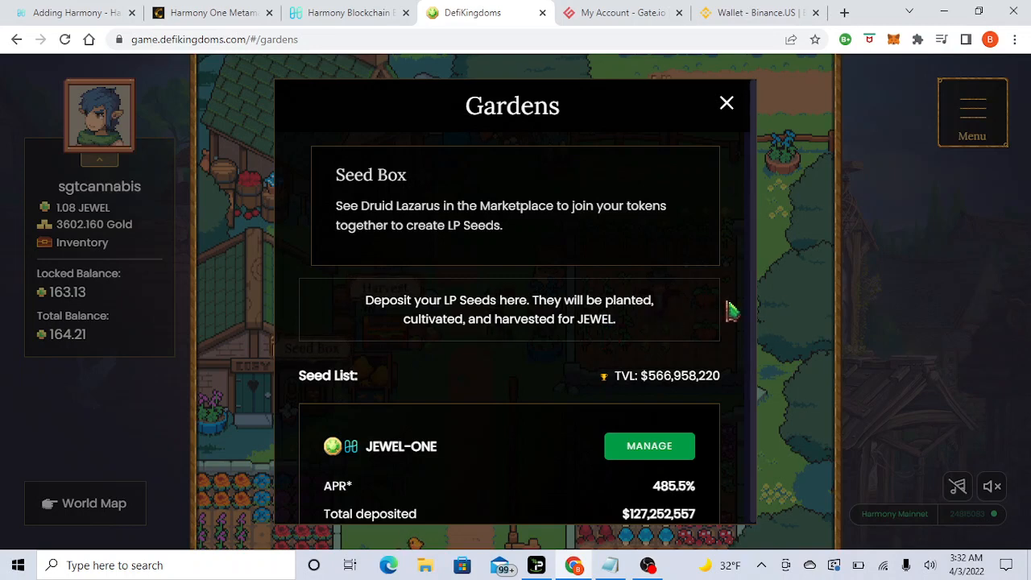
- Examine the JEWEL-ONE pool's rewards and compare the APRs of the other JEWEL pairs in the Seed List
{"action": "scroll", "coordinate": [730, 311], "scroll_direction": "down", "scroll_amount": 2}
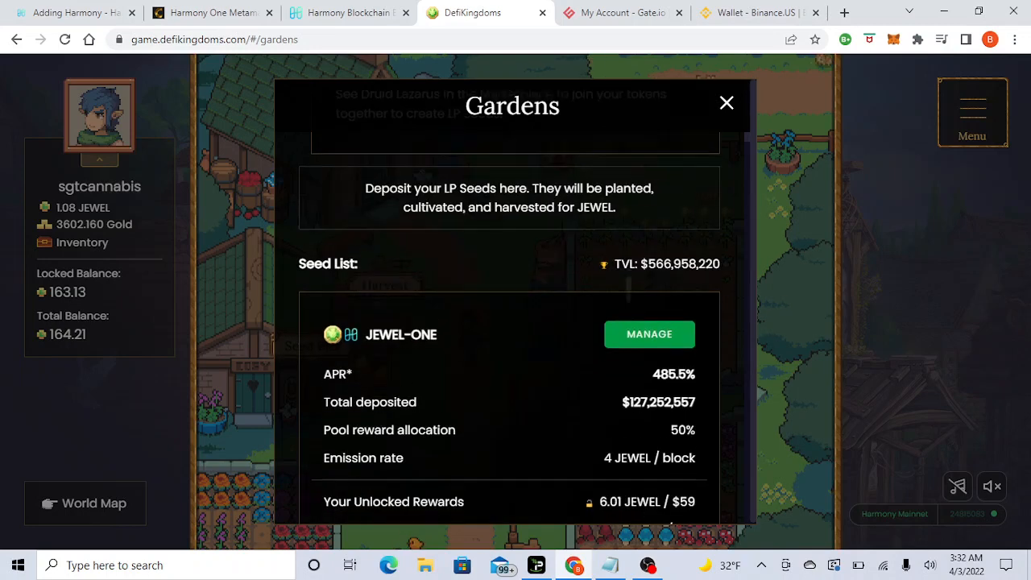
{"action": "scroll", "coordinate": [632, 164], "scroll_direction": "down", "scroll_amount": 1}
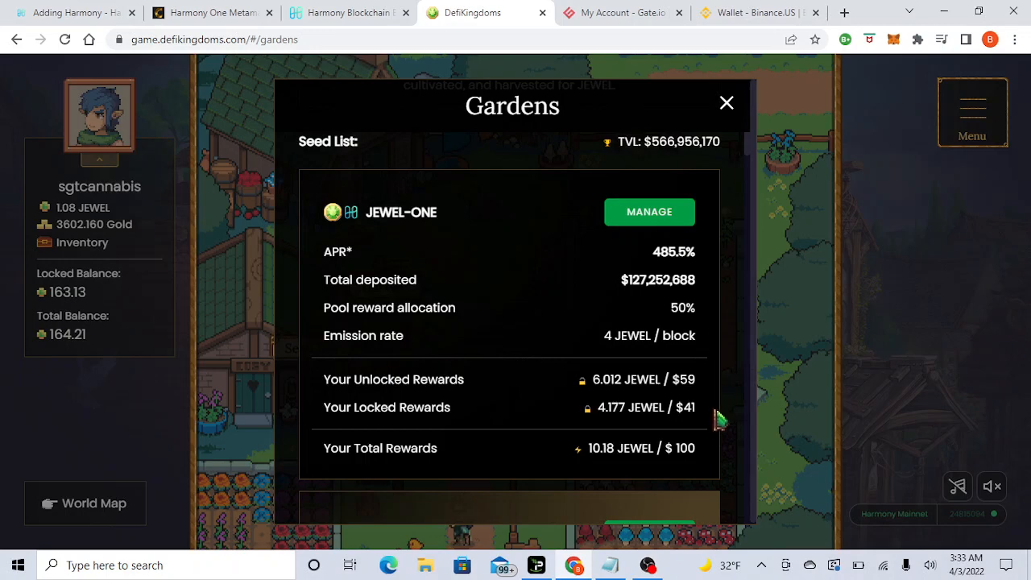
{"action": "scroll", "coordinate": [573, 274], "scroll_direction": "down", "scroll_amount": 2}
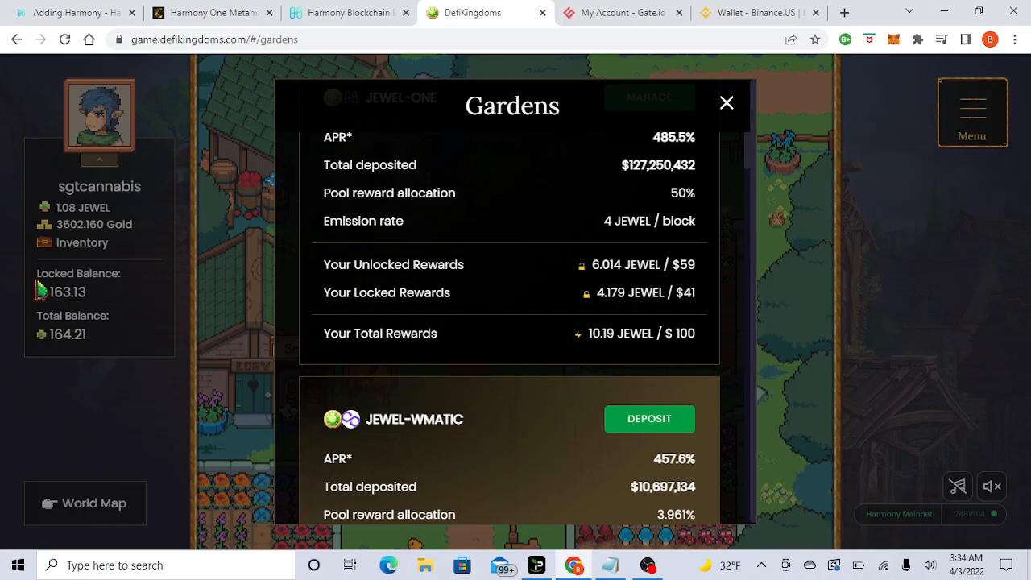
{"action": "scroll", "coordinate": [563, 362], "scroll_direction": "down", "scroll_amount": 2}
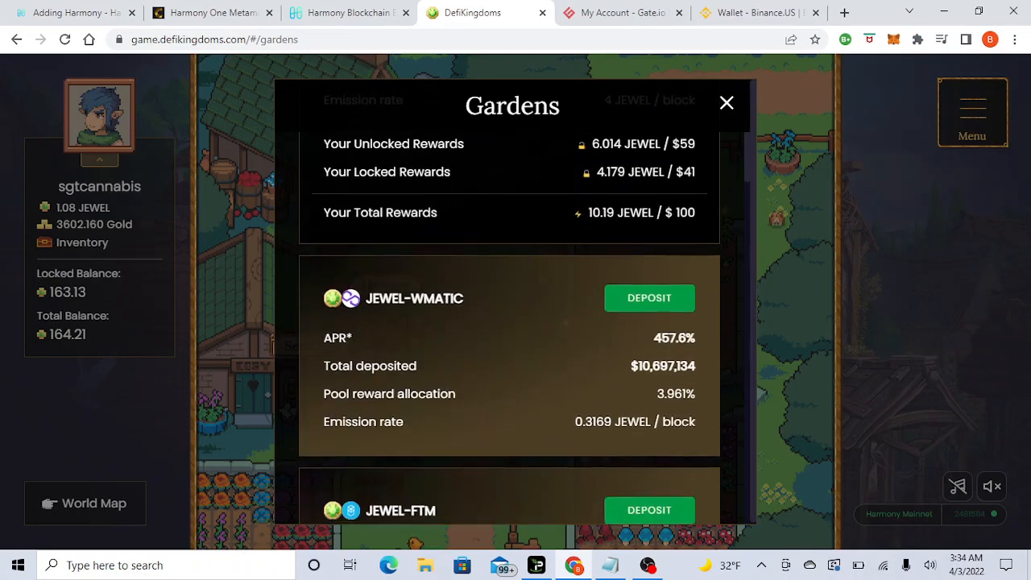
{"action": "scroll", "coordinate": [567, 301], "scroll_direction": "down", "scroll_amount": 1}
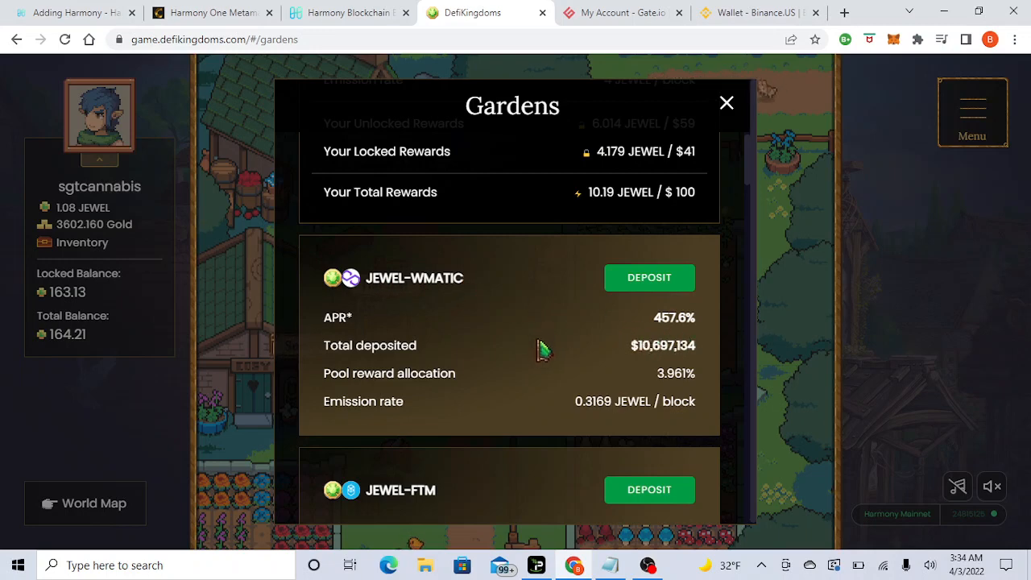
{"action": "scroll", "coordinate": [540, 348], "scroll_direction": "down", "scroll_amount": 3}
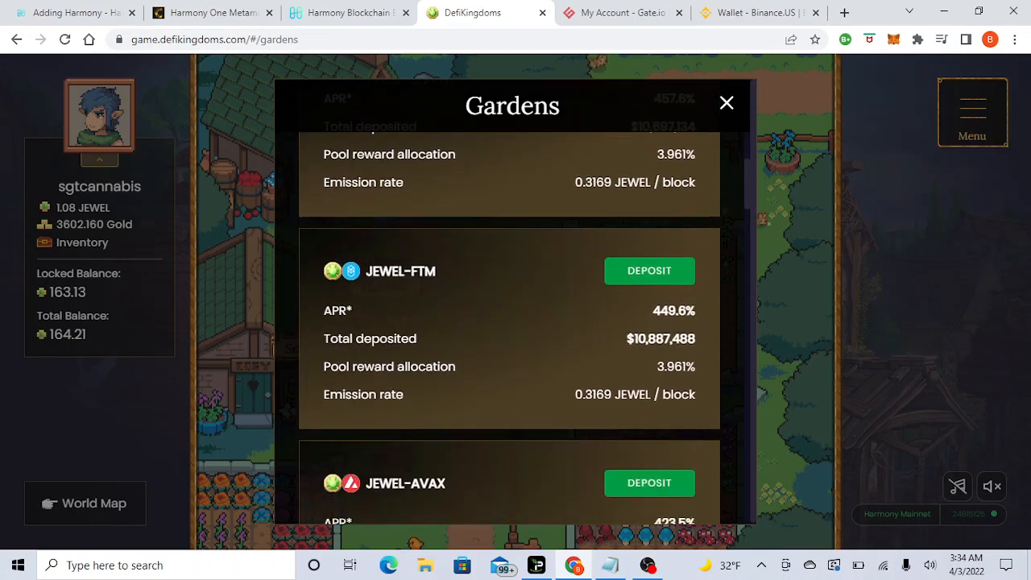
{"action": "scroll", "coordinate": [510, 322], "scroll_direction": "down", "scroll_amount": 2}
{"action": "scroll", "coordinate": [509, 322], "scroll_direction": "down", "scroll_amount": 1}
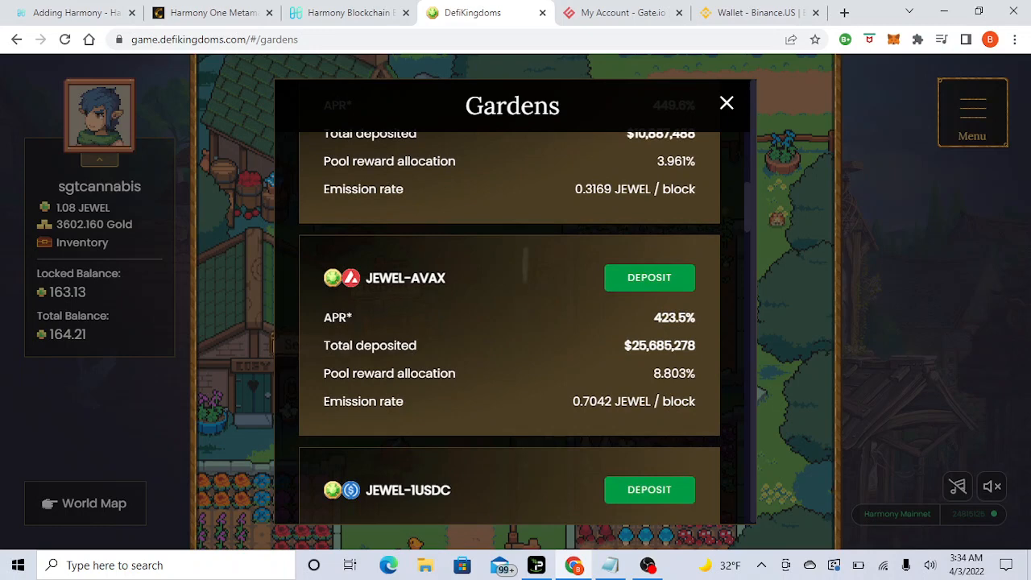
{"action": "scroll", "coordinate": [509, 322], "scroll_direction": "down", "scroll_amount": 3}
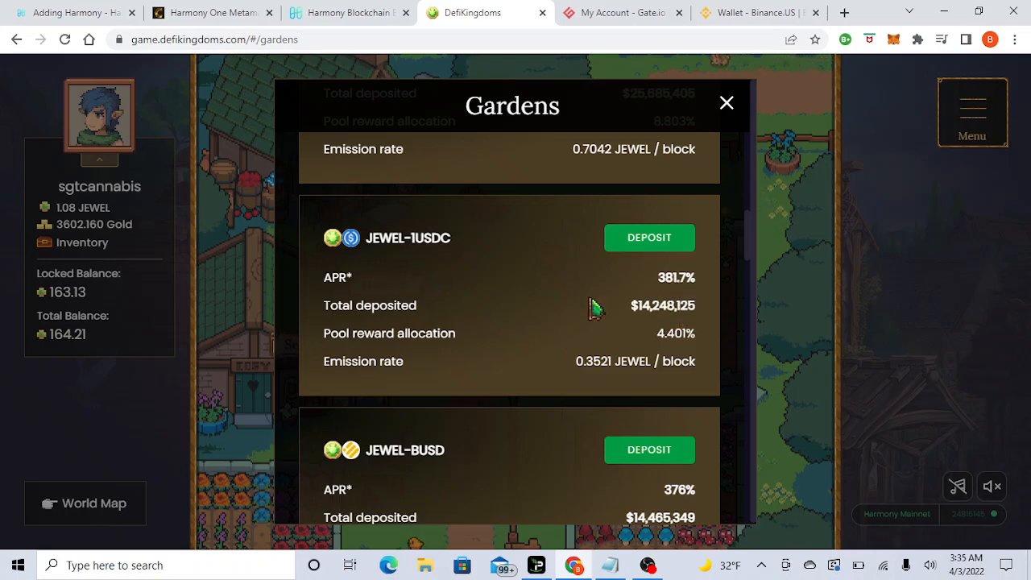
{"action": "scroll", "coordinate": [595, 308], "scroll_direction": "up", "scroll_amount": 10}
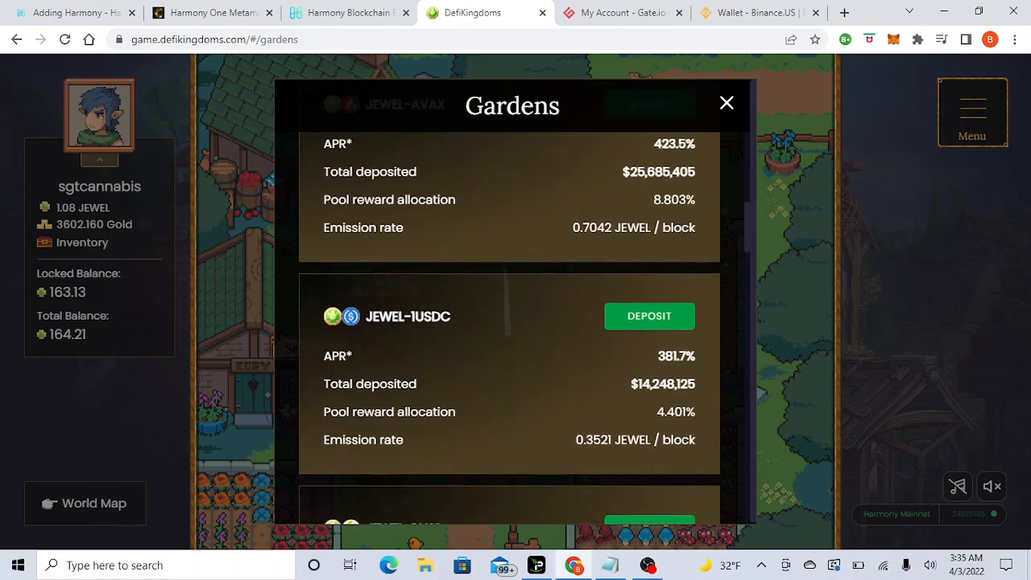
{"action": "scroll", "coordinate": [509, 322], "scroll_direction": "up", "scroll_amount": 2}
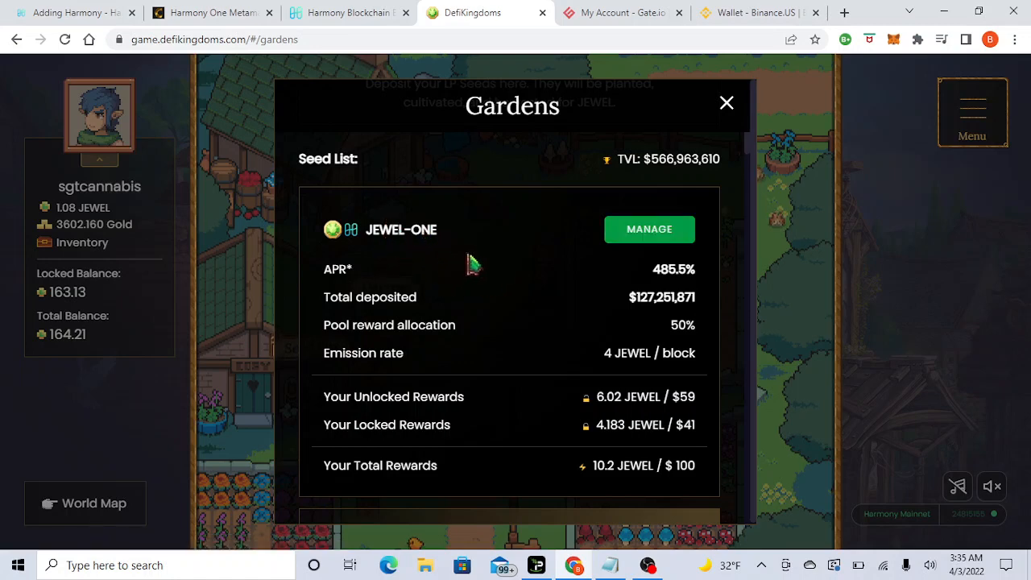
{"action": "left_click", "coordinate": [727, 103]}
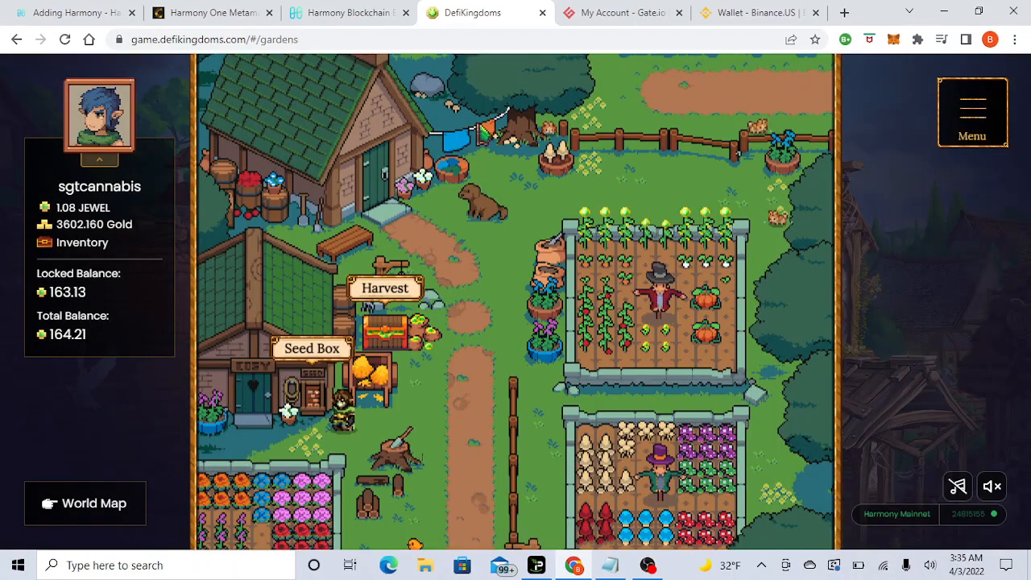
- Leave the Gardens for the Marketplace, open the Trader, and choose JEWEL as the token to receive for ONE
{"action": "left_click", "coordinate": [81, 504]}
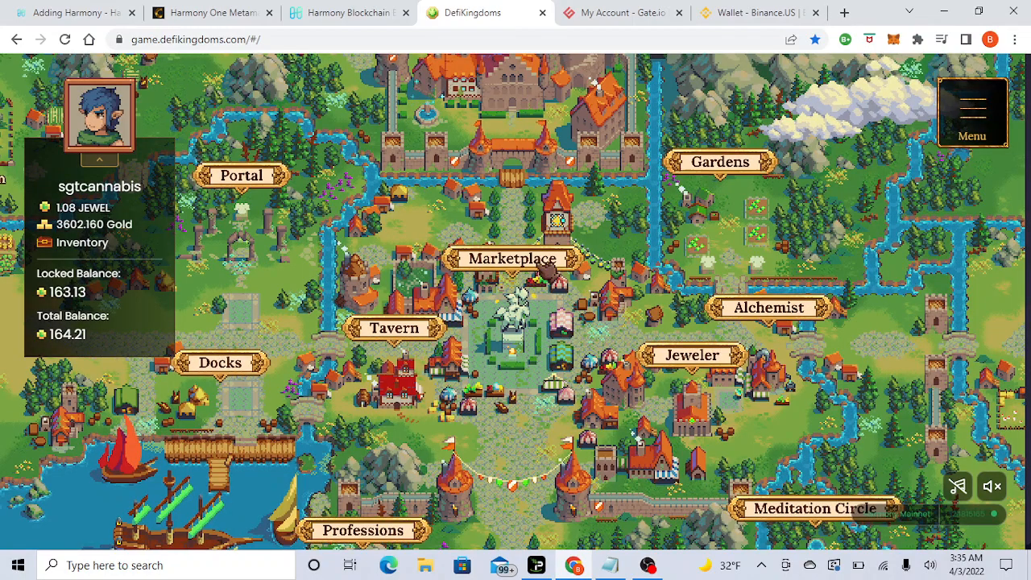
{"action": "left_click", "coordinate": [551, 266]}
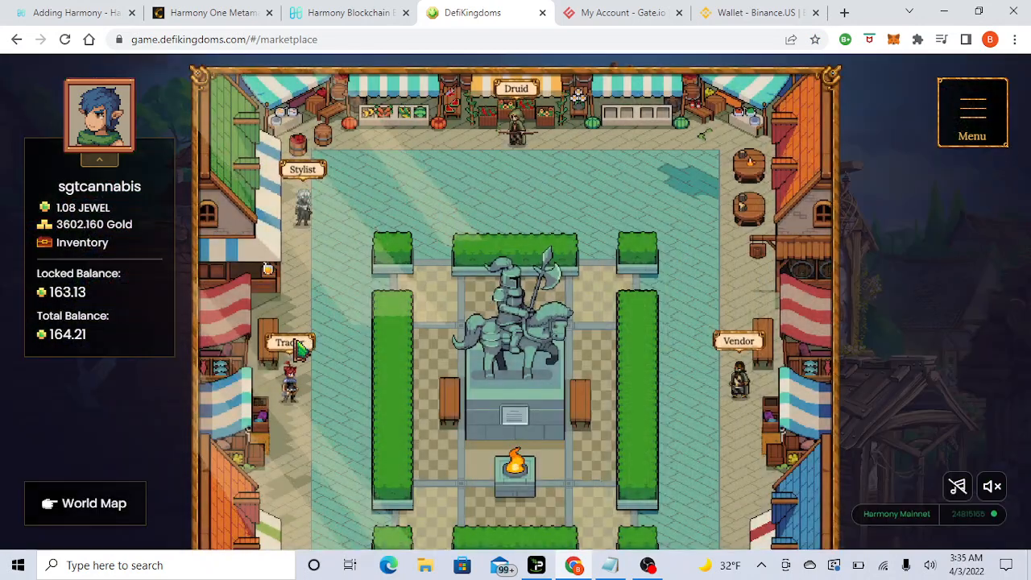
{"action": "left_click", "coordinate": [294, 344]}
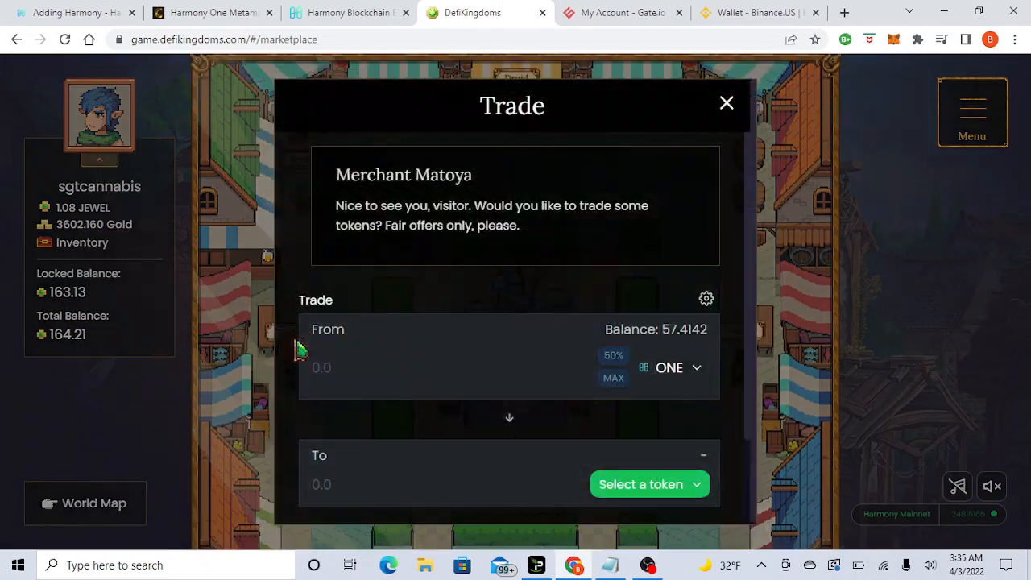
{"action": "left_click", "coordinate": [665, 488]}
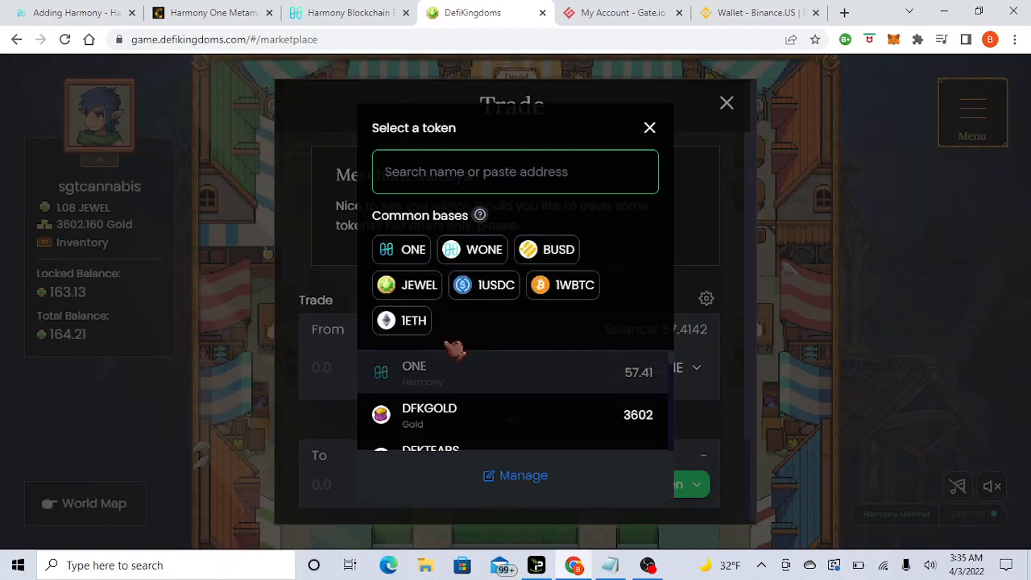
{"action": "left_click", "coordinate": [419, 285]}
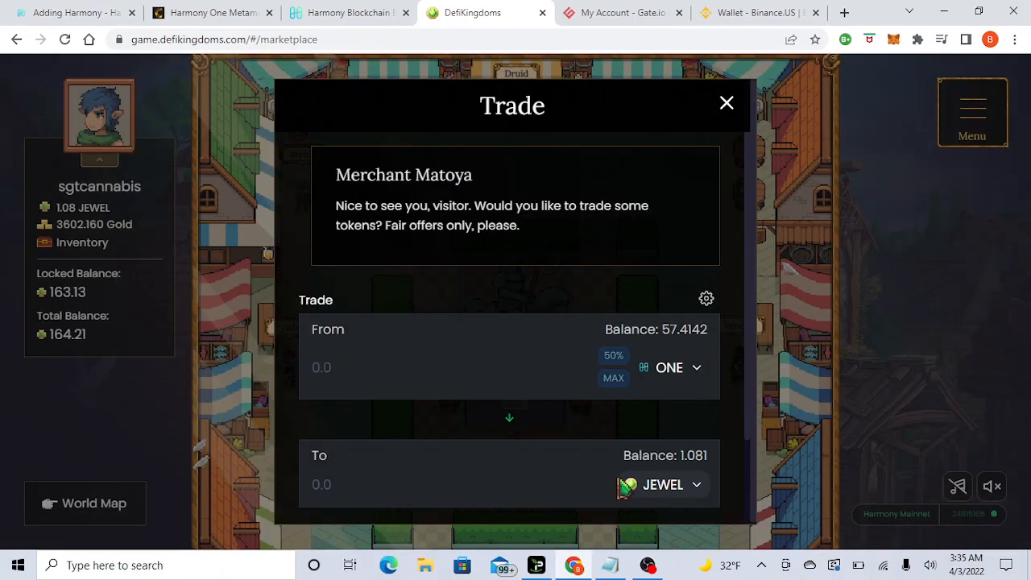
- Set the amount of ONE to trade for JEWEL to 20
{"action": "left_click", "coordinate": [626, 360]}
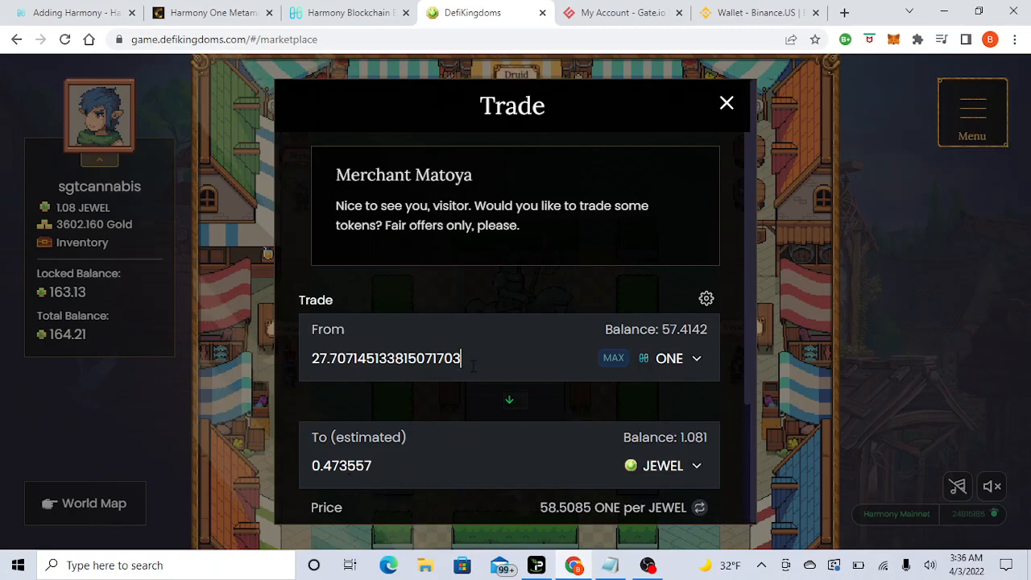
{"action": "key", "text": "BackSpace"}
{"action": "key", "text": "BackSpace"}
{"action": "key", "text": "BackSpace"}
{"action": "key", "text": "BackSpace"}
{"action": "key", "text": "BackSpace"}
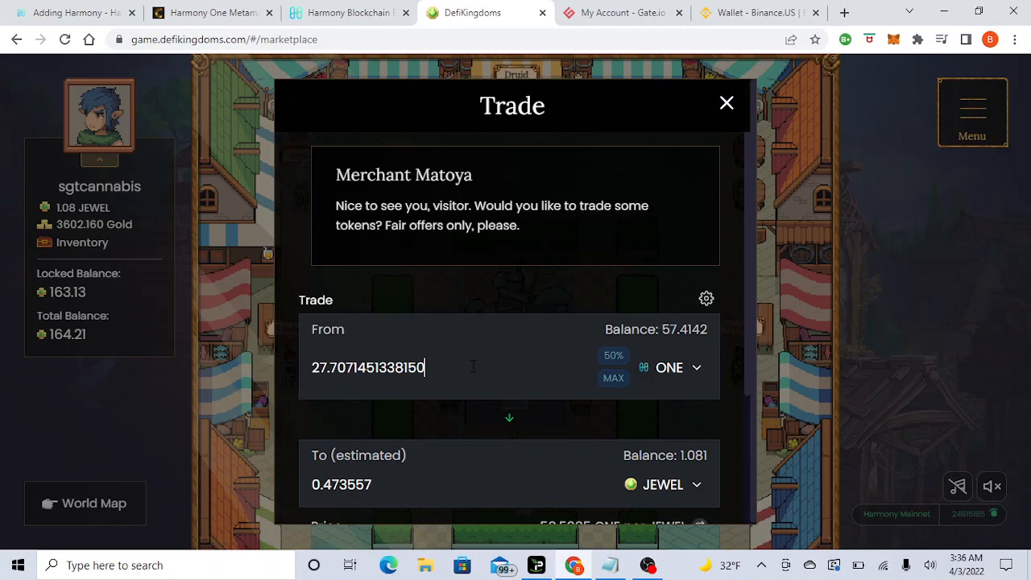
{"action": "key", "text": "ctrl+a"}
{"action": "key", "text": "BackSpace"}
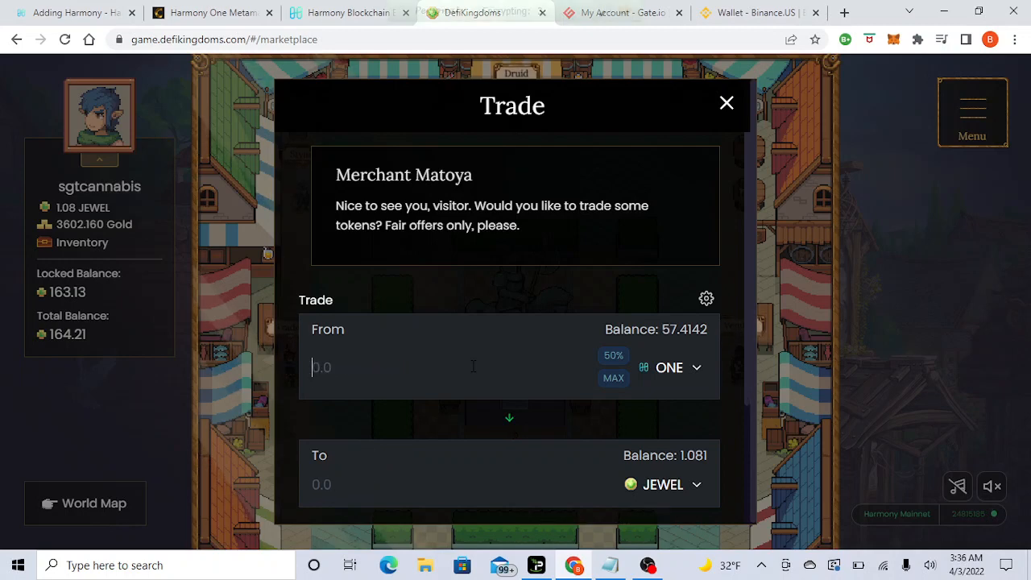
{"action": "type", "text": "20"}
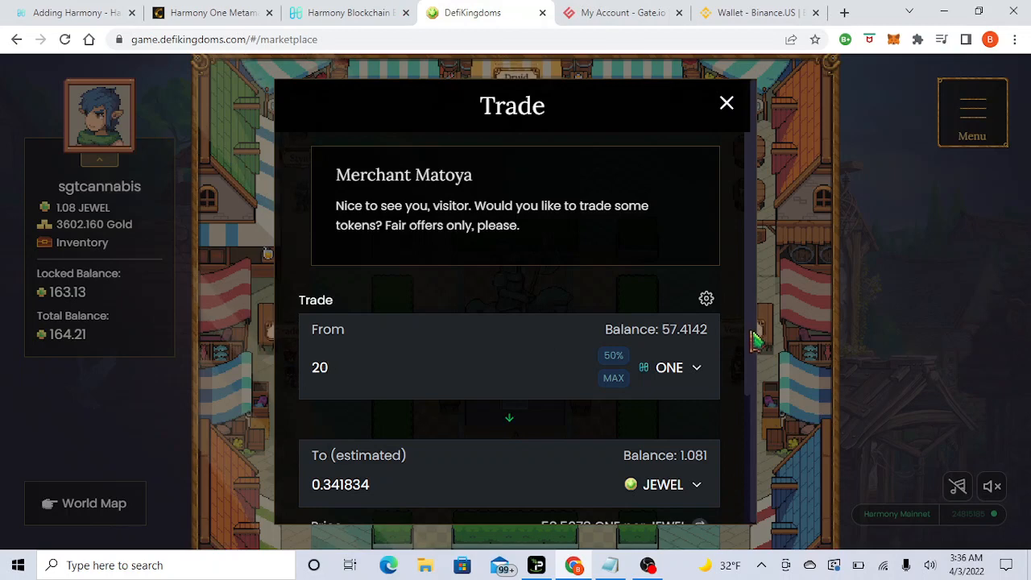
- Submit the swap of 20 ONE for JEWEL and approve the transaction in MetaMask
{"action": "scroll", "coordinate": [755, 363], "scroll_direction": "down", "scroll_amount": 2}
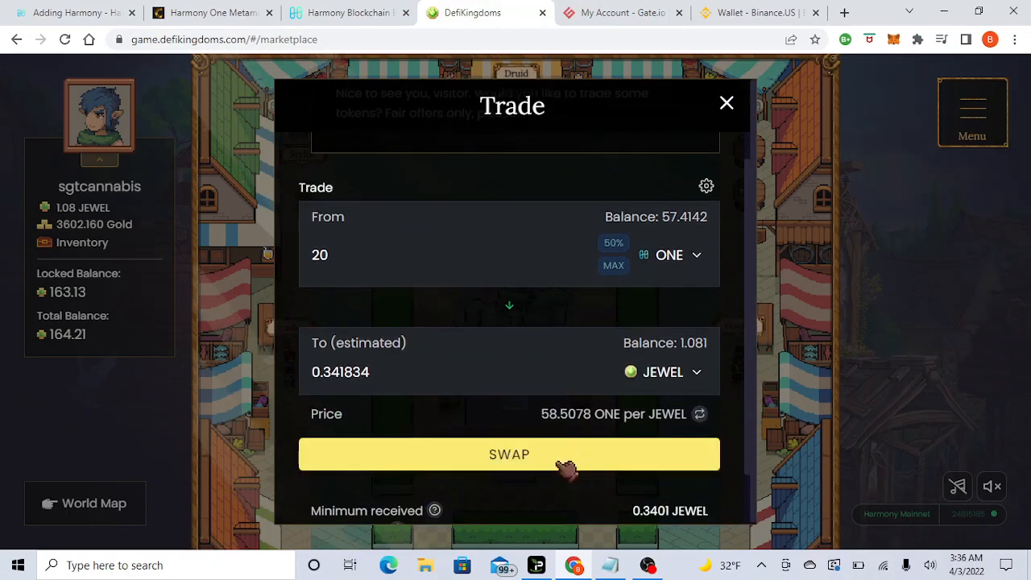
{"action": "left_click", "coordinate": [464, 456]}
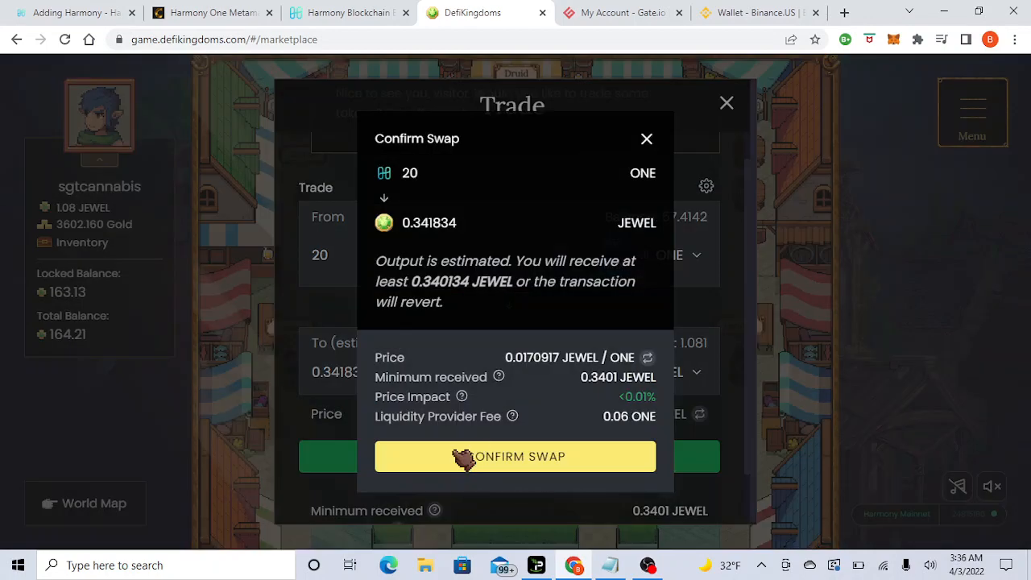
{"action": "left_click", "coordinate": [539, 451]}
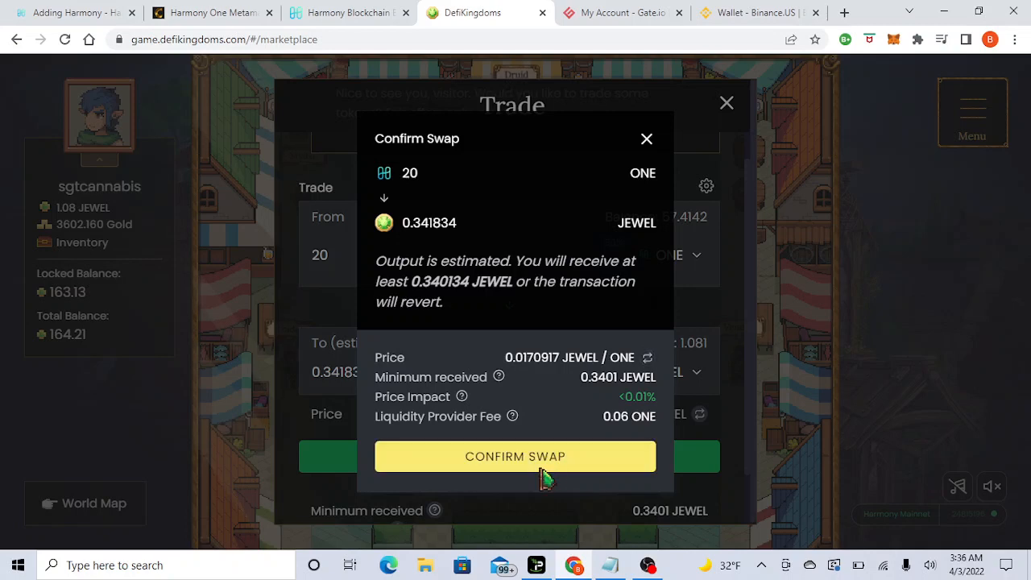
{"action": "left_click", "coordinate": [541, 469]}
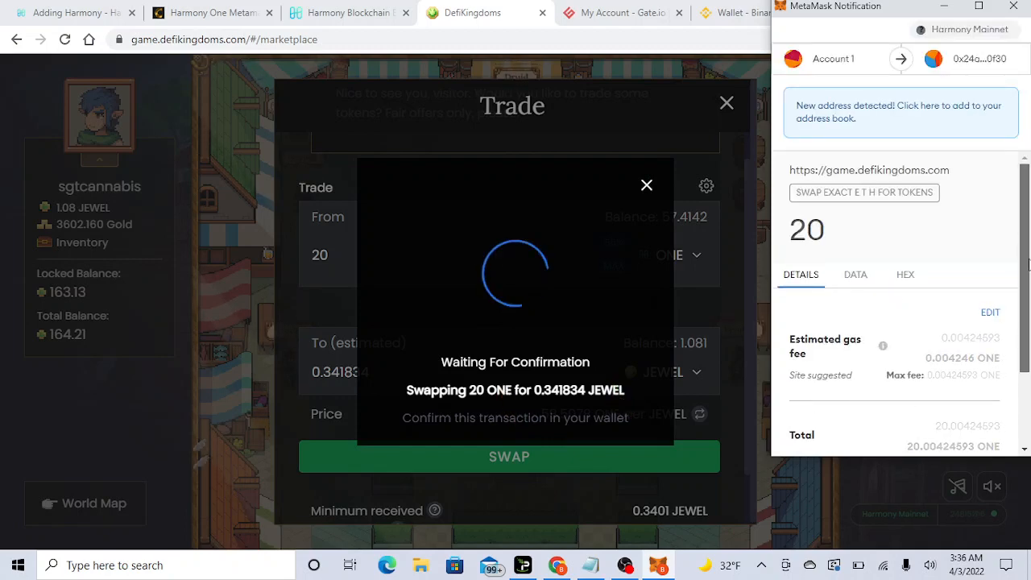
{"action": "scroll", "coordinate": [1023, 265], "scroll_direction": "down", "scroll_amount": 3}
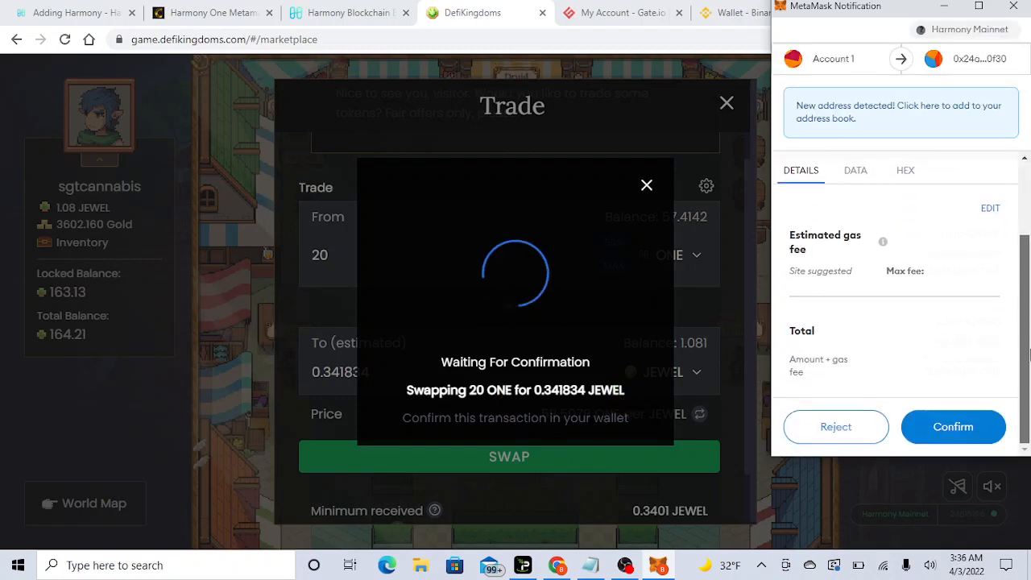
{"action": "left_click", "coordinate": [967, 433]}
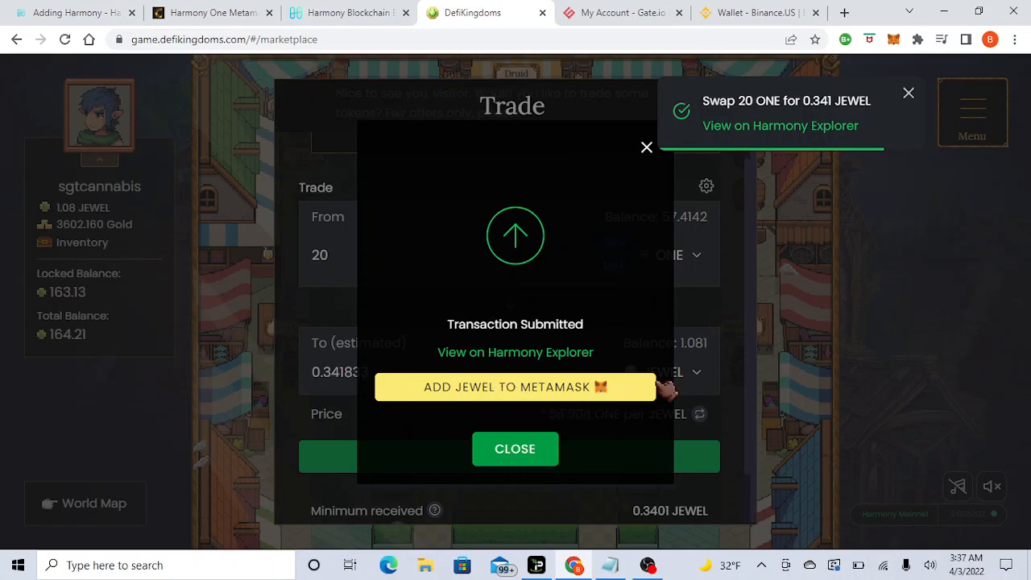
- Examine the ONE, JEWEL and other token balances in Account 1's MetaMask assets after the swap
{"action": "left_click", "coordinate": [900, 47]}
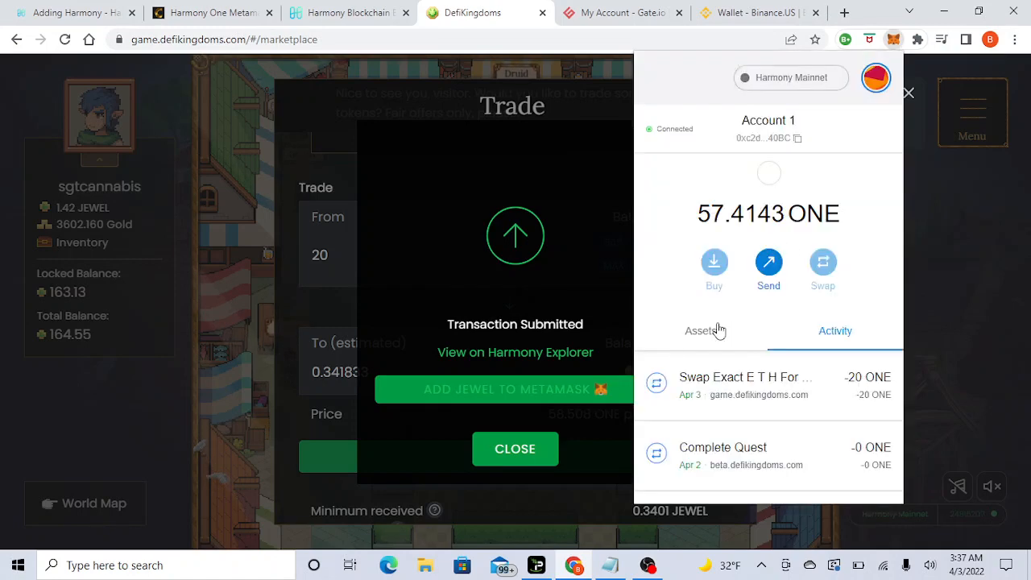
{"action": "left_click", "coordinate": [700, 332]}
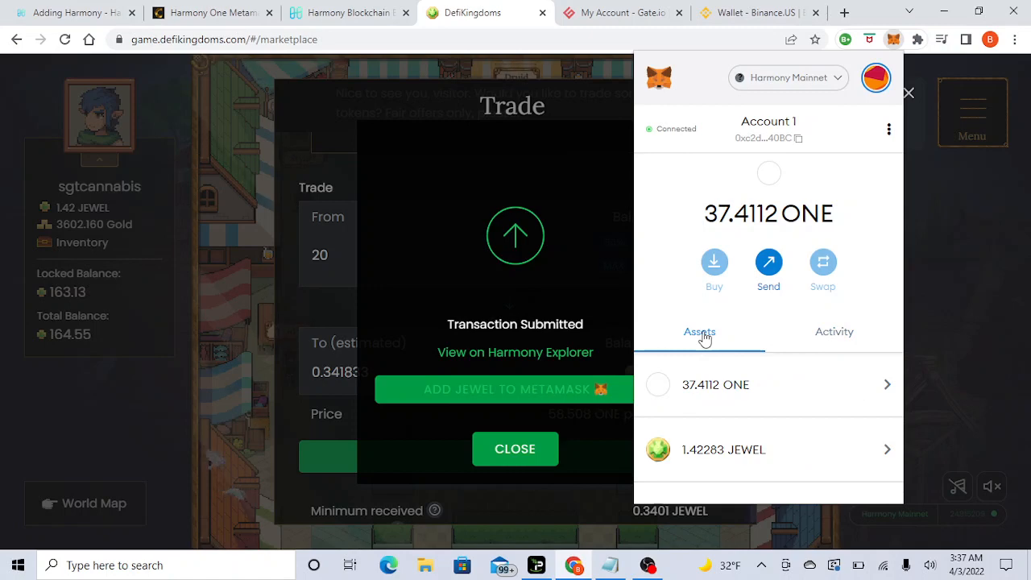
{"action": "scroll", "coordinate": [848, 187], "scroll_direction": "down", "scroll_amount": 3}
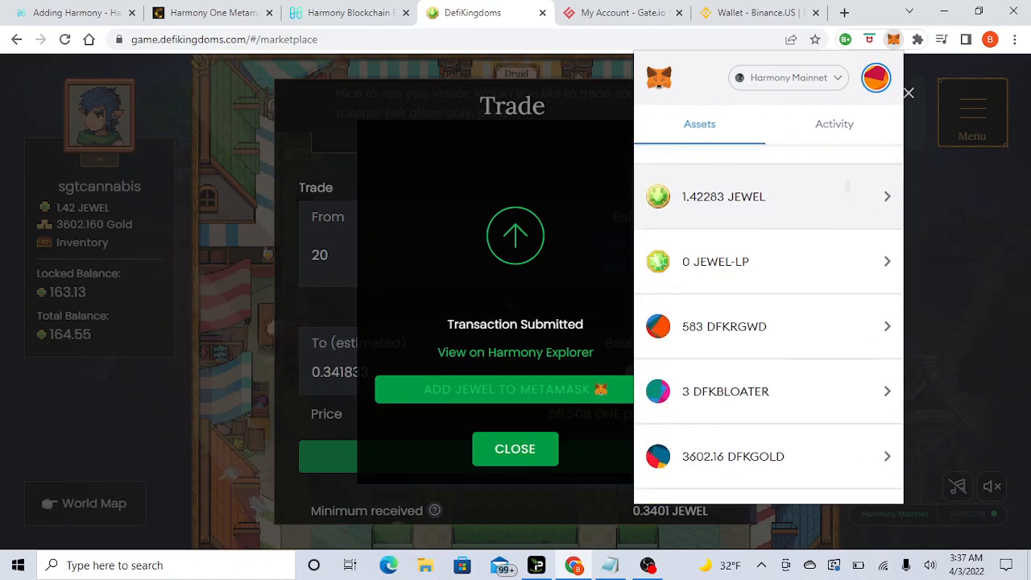
{"action": "scroll", "coordinate": [848, 187], "scroll_direction": "down", "scroll_amount": 1}
{"action": "scroll", "coordinate": [847, 186], "scroll_direction": "down", "scroll_amount": 2}
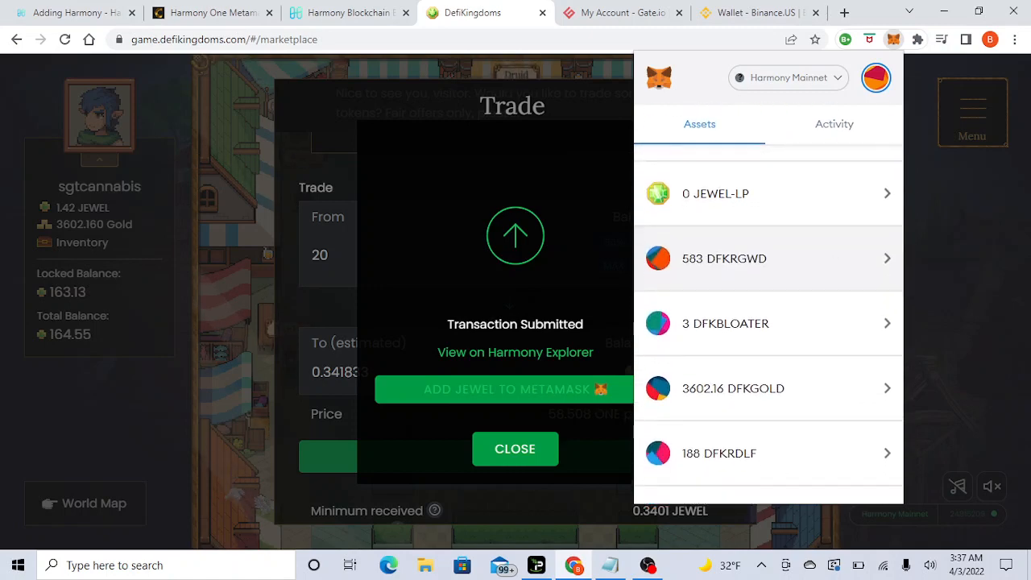
{"action": "scroll", "coordinate": [768, 323], "scroll_direction": "down", "scroll_amount": 5}
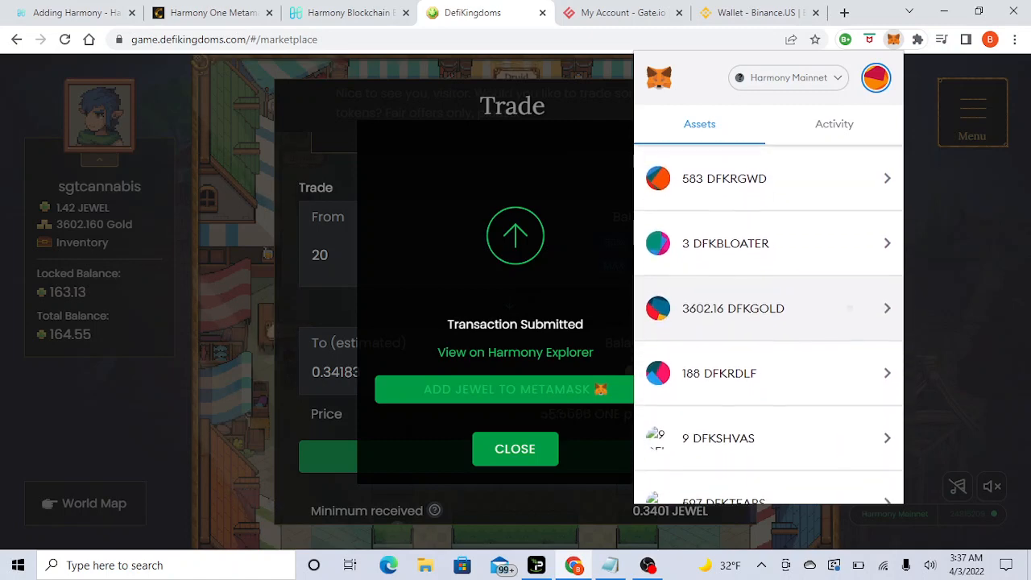
{"action": "scroll", "coordinate": [830, 441], "scroll_direction": "down", "scroll_amount": 3}
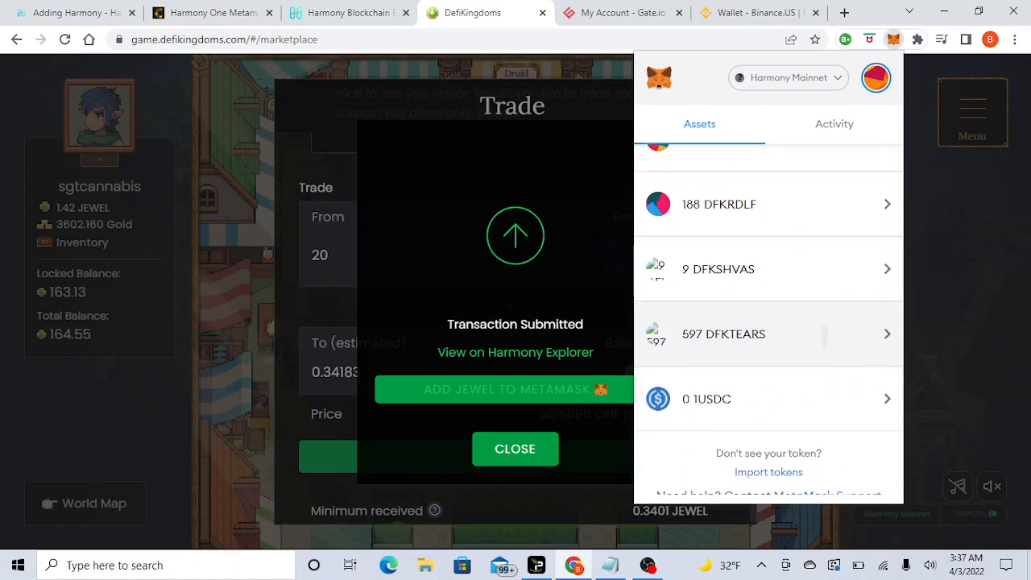
{"action": "scroll", "coordinate": [830, 442], "scroll_direction": "up", "scroll_amount": 5}
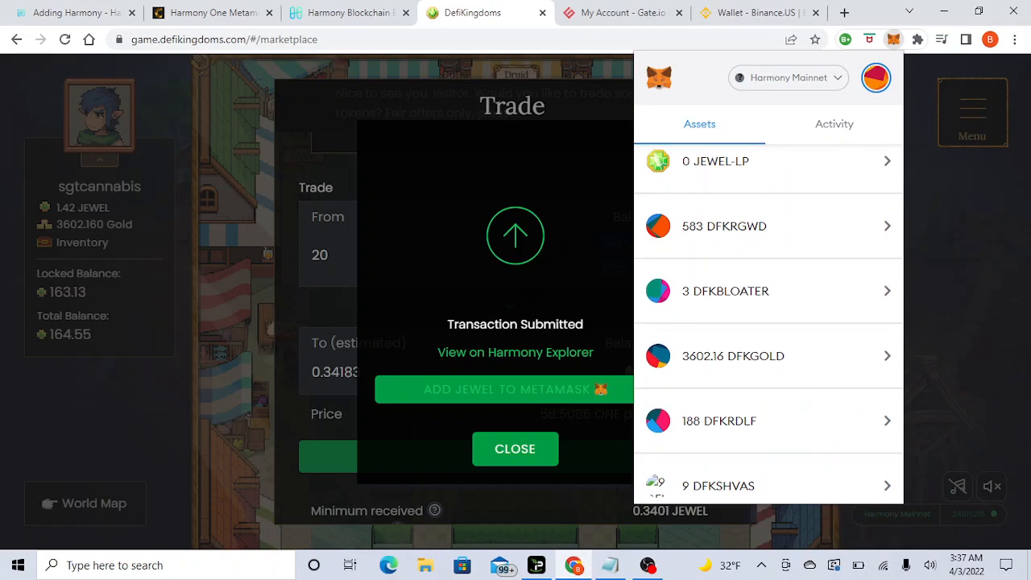
{"action": "scroll", "coordinate": [830, 442], "scroll_direction": "up", "scroll_amount": 4}
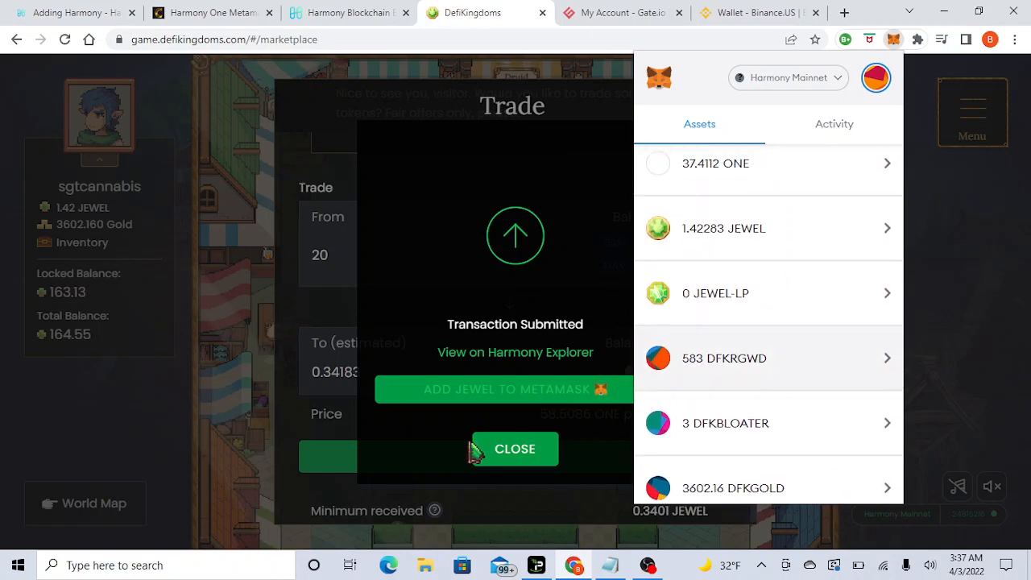
- Close the Trader and open the Druid's form for buying seeds in the Marketplace
{"action": "left_click", "coordinate": [516, 458]}
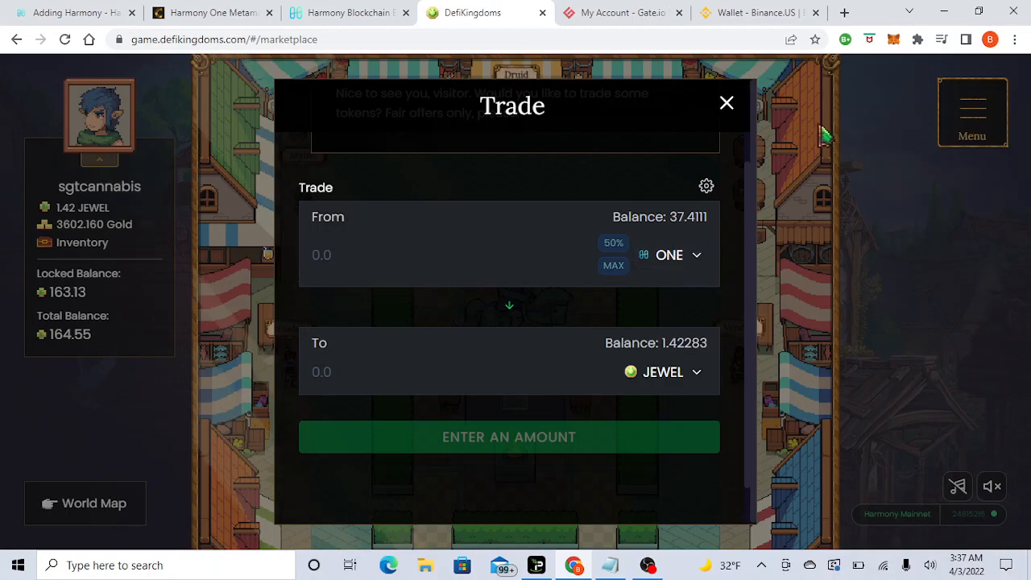
{"action": "left_click", "coordinate": [729, 103]}
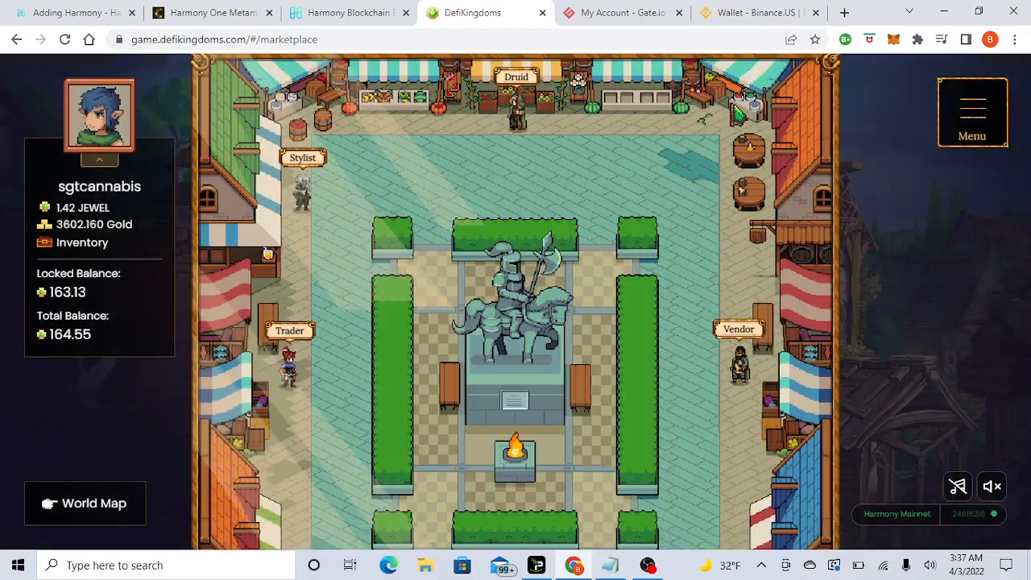
{"action": "left_click", "coordinate": [524, 80]}
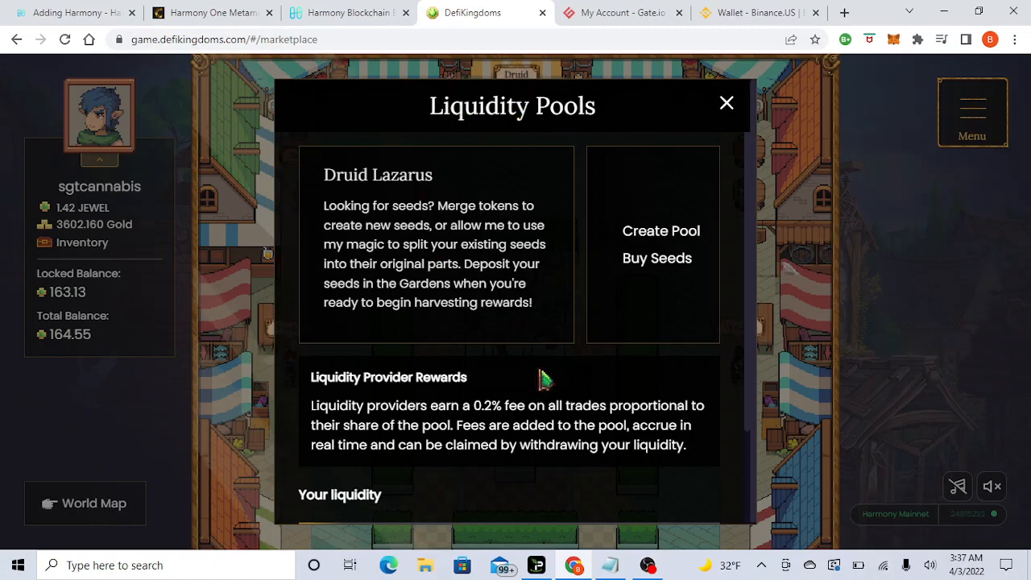
{"action": "left_click", "coordinate": [657, 263]}
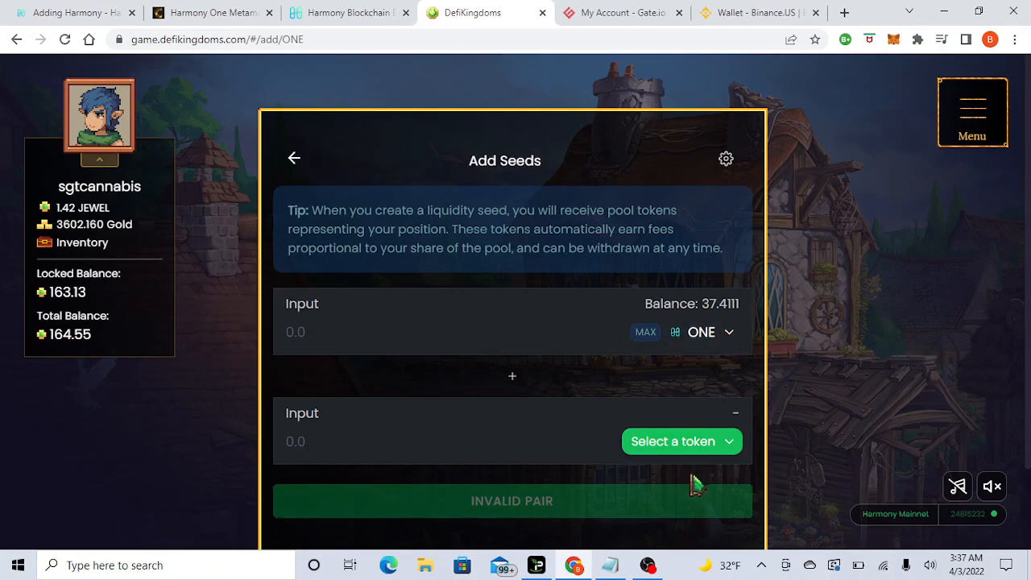
- Pair ONE with JEWEL for the new liquidity seeds and set the ONE amount to 20
{"action": "left_click", "coordinate": [694, 448]}
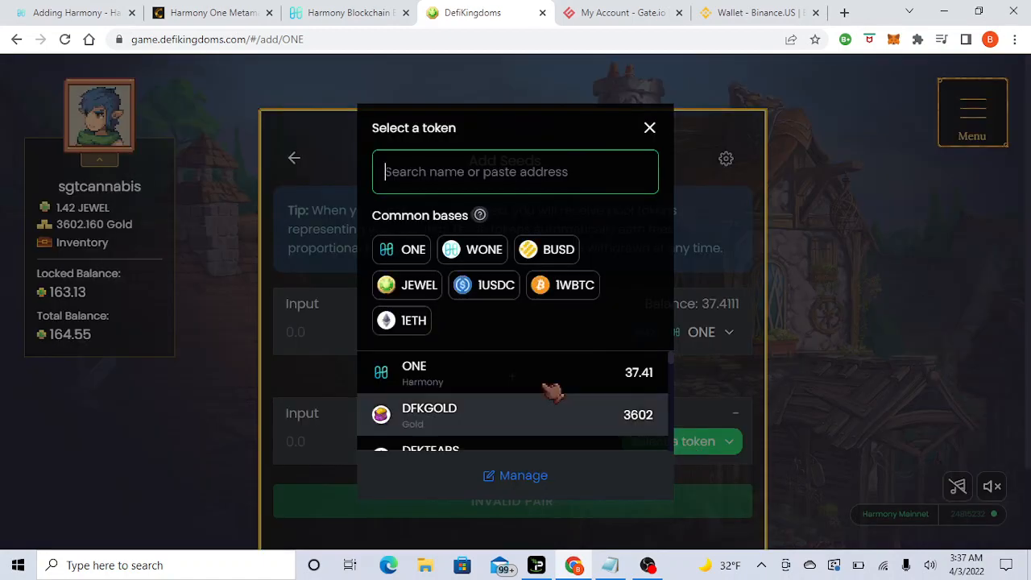
{"action": "left_click", "coordinate": [428, 295]}
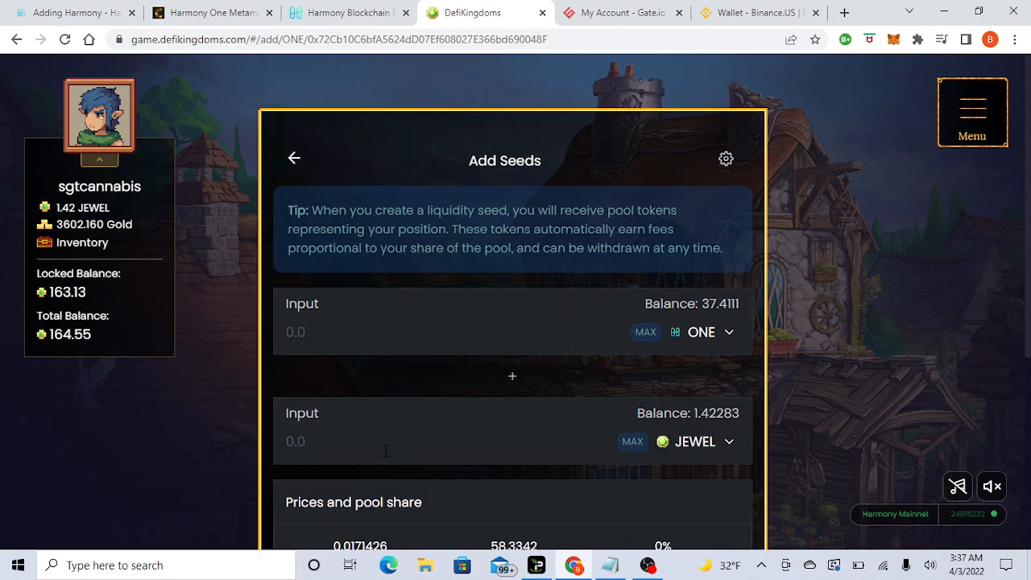
{"action": "type", "text": "1"}
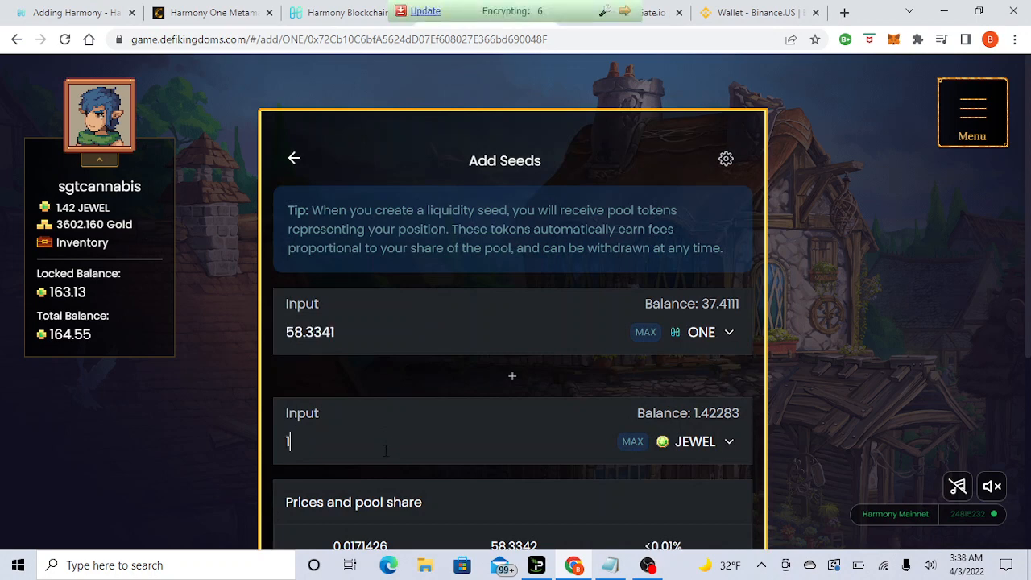
{"action": "key", "text": "BackSpace"}
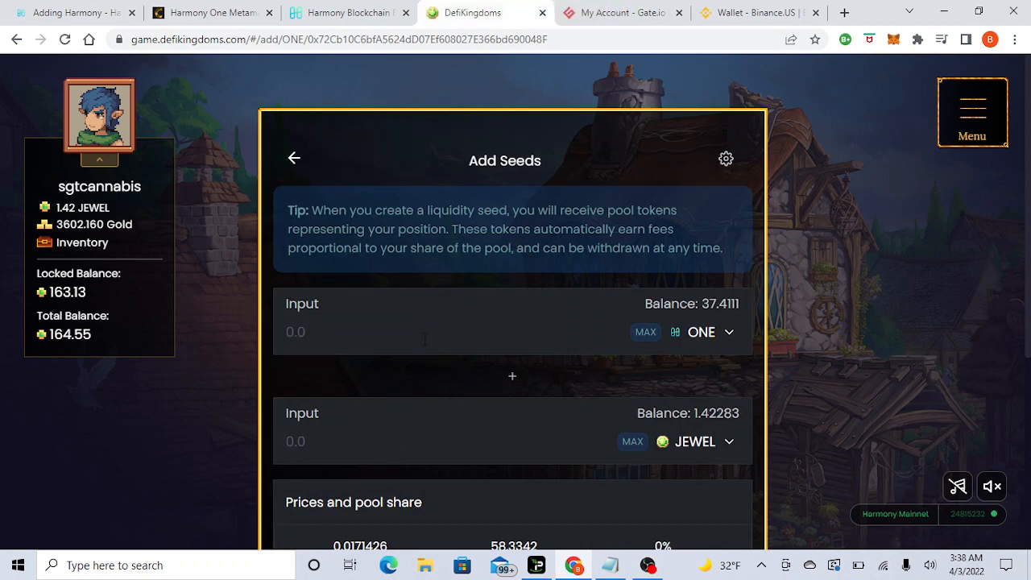
{"action": "type", "text": "20"}
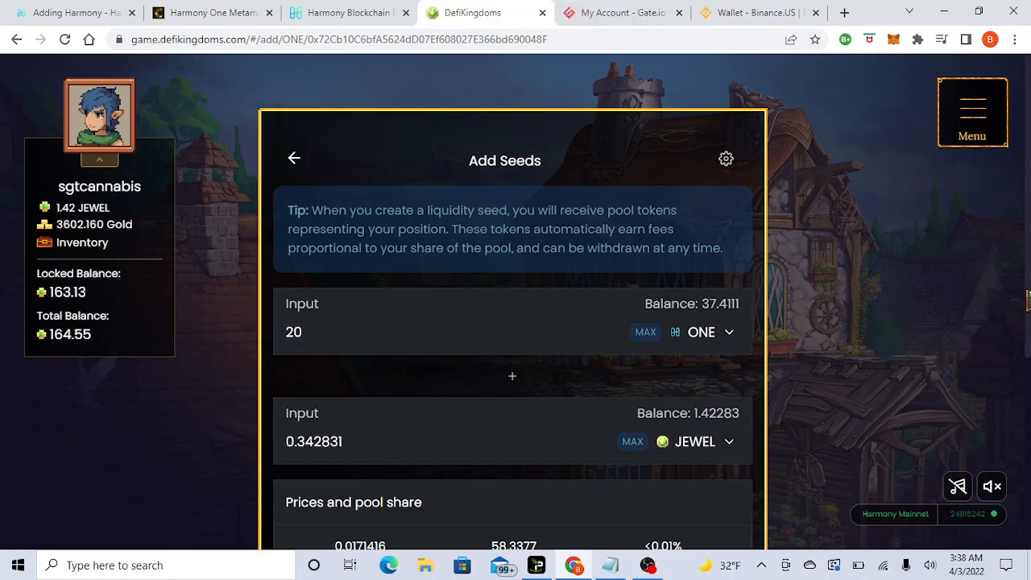
- Supply 20 ONE with the matching JEWEL to the pool, approve the transaction in MetaMask and dismiss the confirmations
{"action": "scroll", "coordinate": [570, 329], "scroll_direction": "down", "scroll_amount": 2}
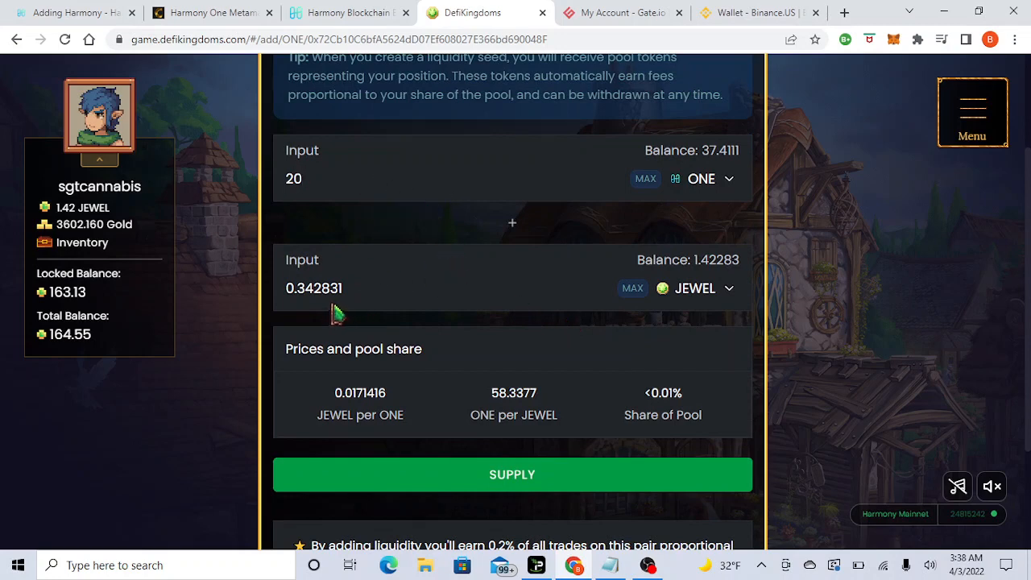
{"action": "left_click", "coordinate": [510, 475]}
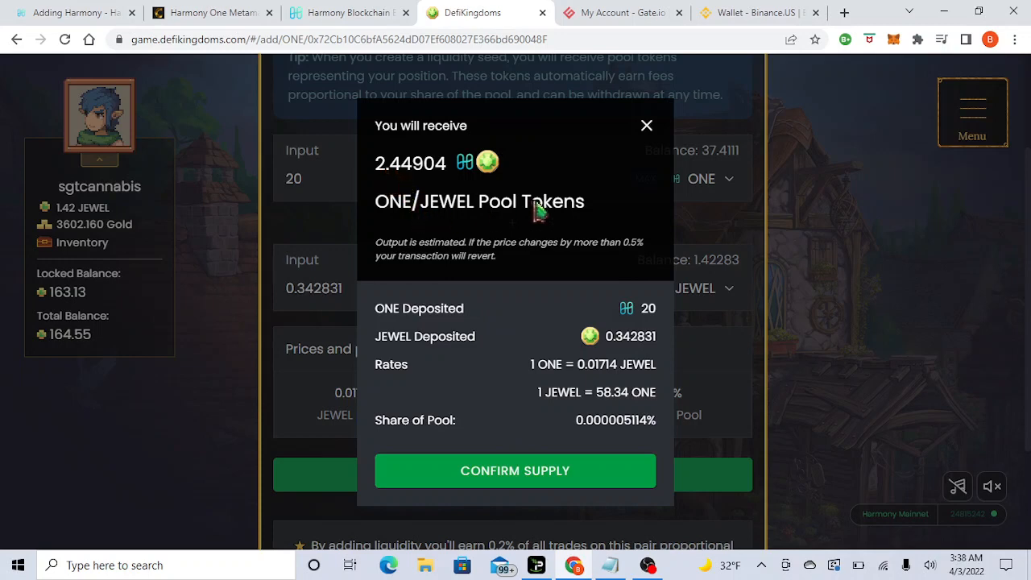
{"action": "left_click", "coordinate": [545, 475]}
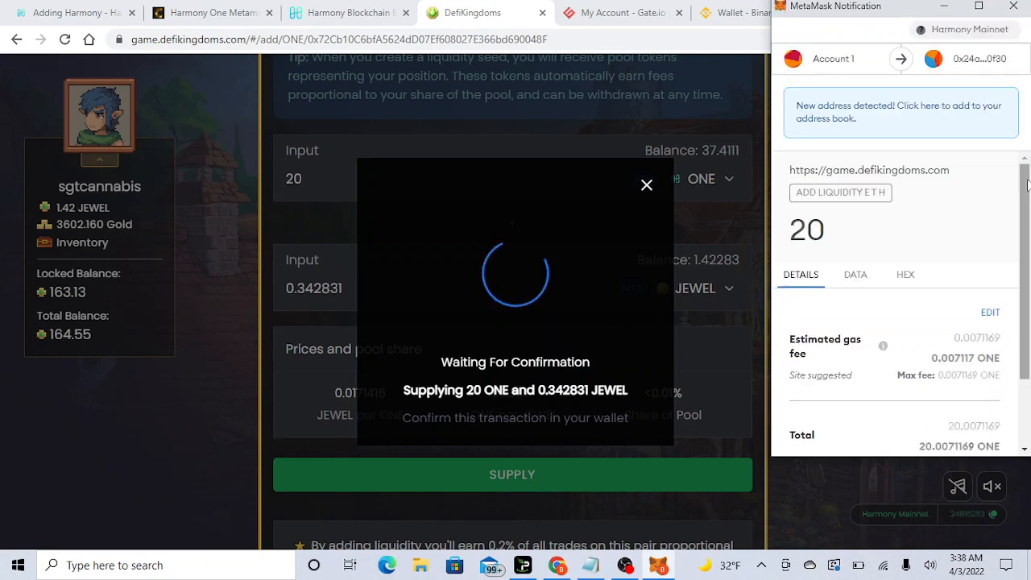
{"action": "scroll", "coordinate": [1004, 374], "scroll_direction": "down", "scroll_amount": 3}
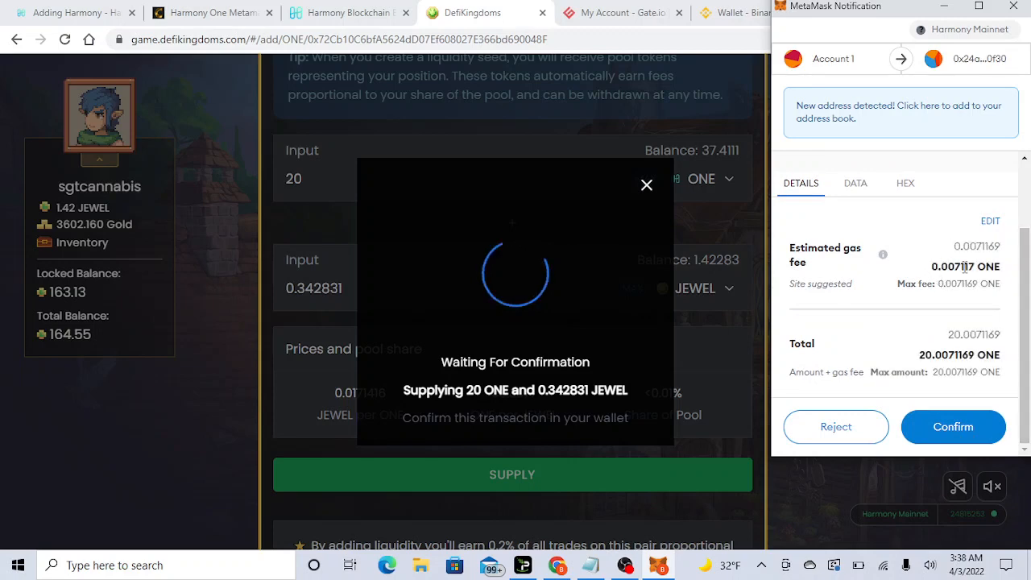
{"action": "left_click", "coordinate": [967, 428]}
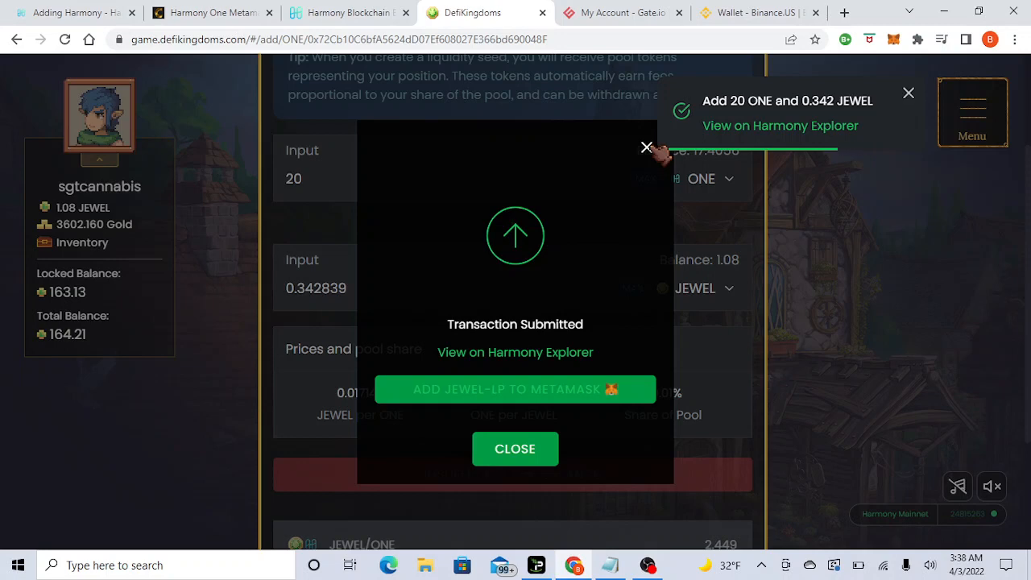
{"action": "left_click", "coordinate": [646, 148]}
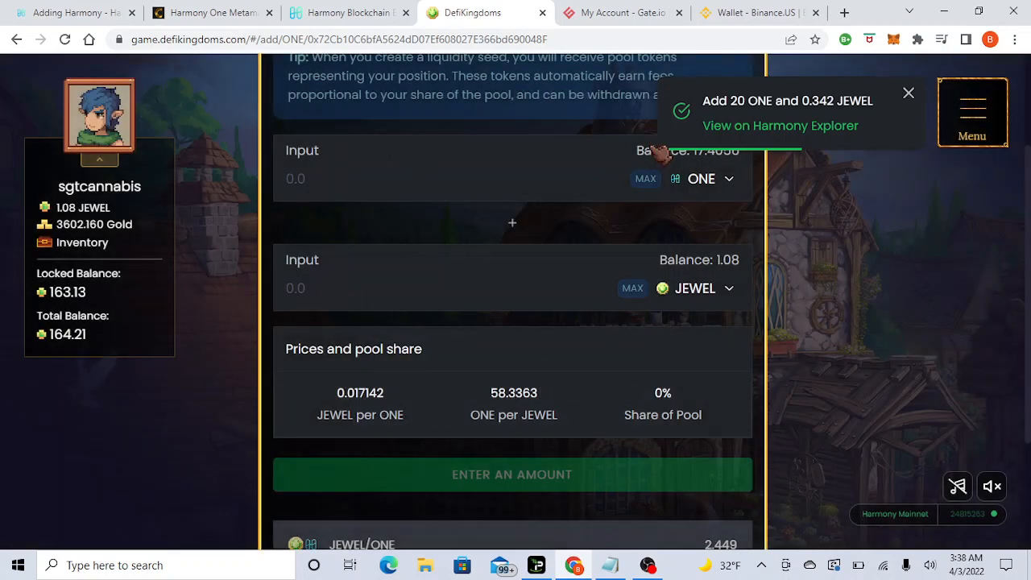
{"action": "left_click", "coordinate": [909, 94]}
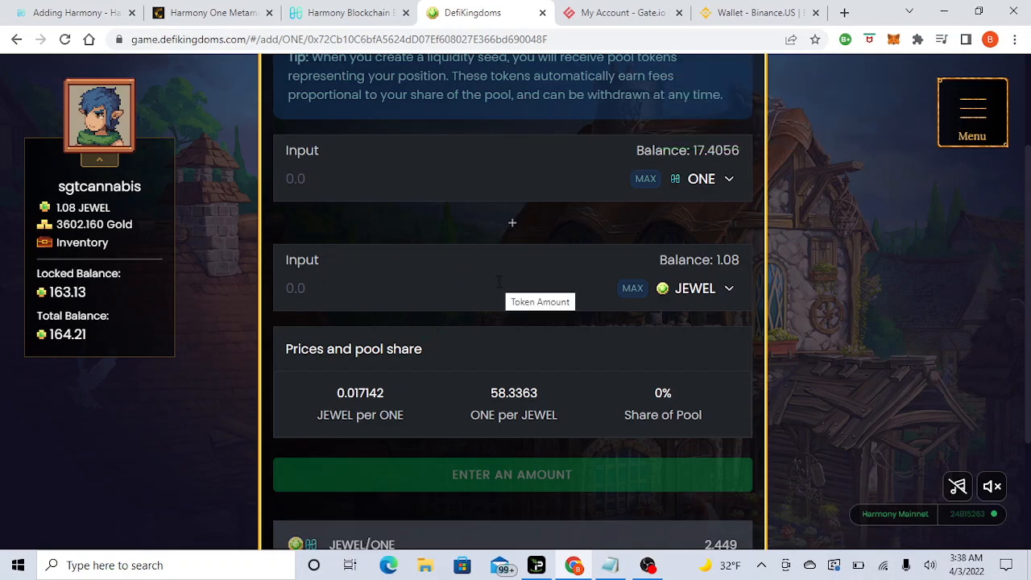
- Leave the Add Seeds form, travel from the Marketplace to the Gardens and open the Seed Box
{"action": "scroll", "coordinate": [515, 290], "scroll_direction": "up", "scroll_amount": 2}
{"action": "left_click", "coordinate": [294, 158]}
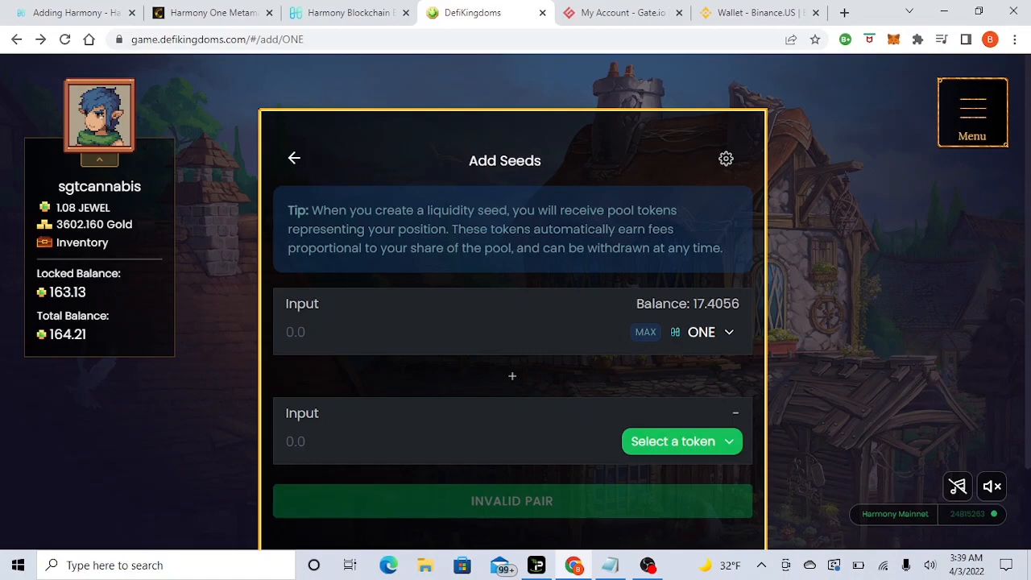
{"action": "left_click", "coordinate": [294, 158]}
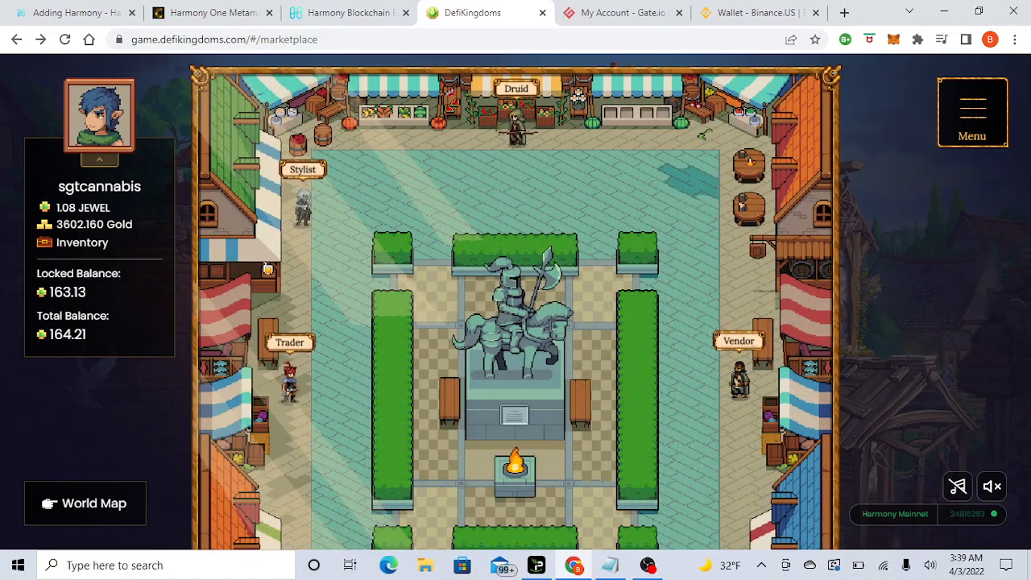
{"action": "left_click", "coordinate": [84, 502]}
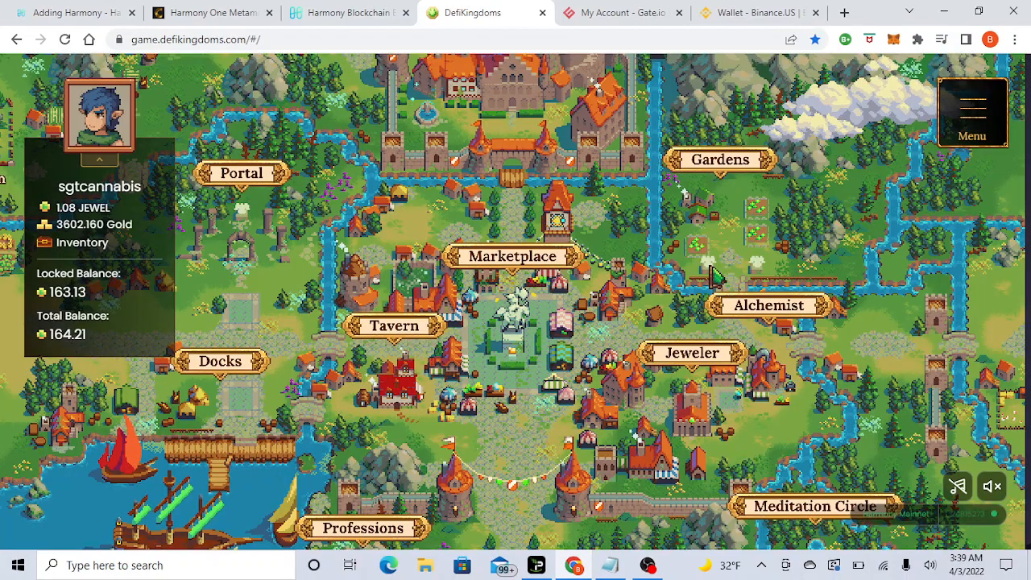
{"action": "left_click", "coordinate": [738, 178]}
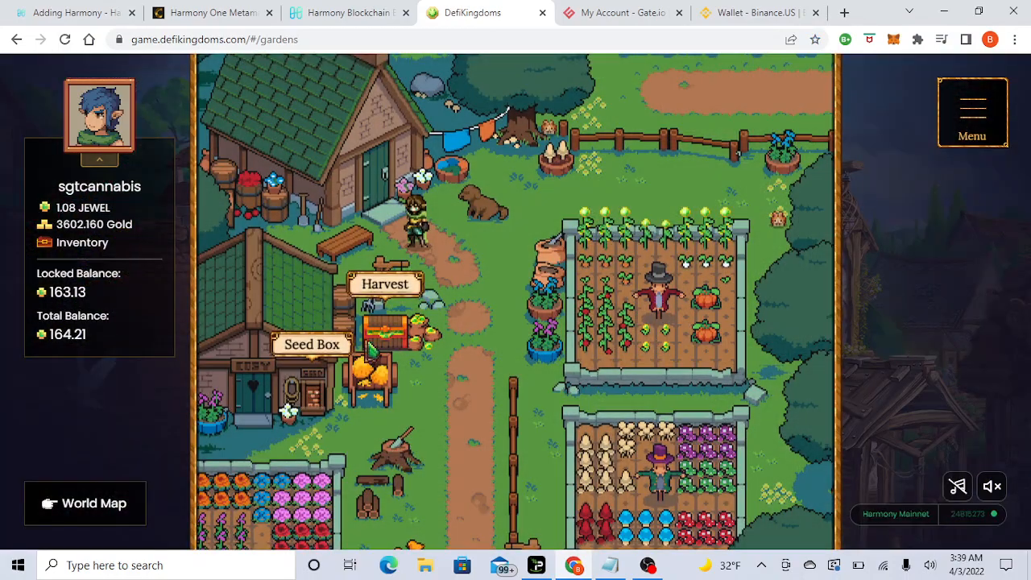
{"action": "left_click", "coordinate": [331, 356]}
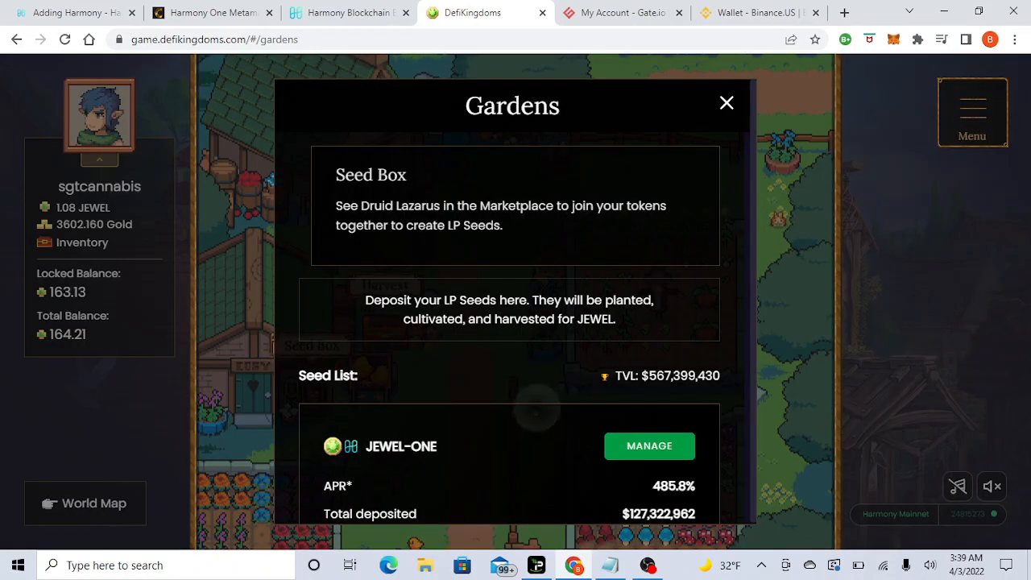
- Find the JEWEL-ONE pool in the Gardens' seed list and open its management page
{"action": "scroll", "coordinate": [329, 354], "scroll_direction": "down", "scroll_amount": 3}
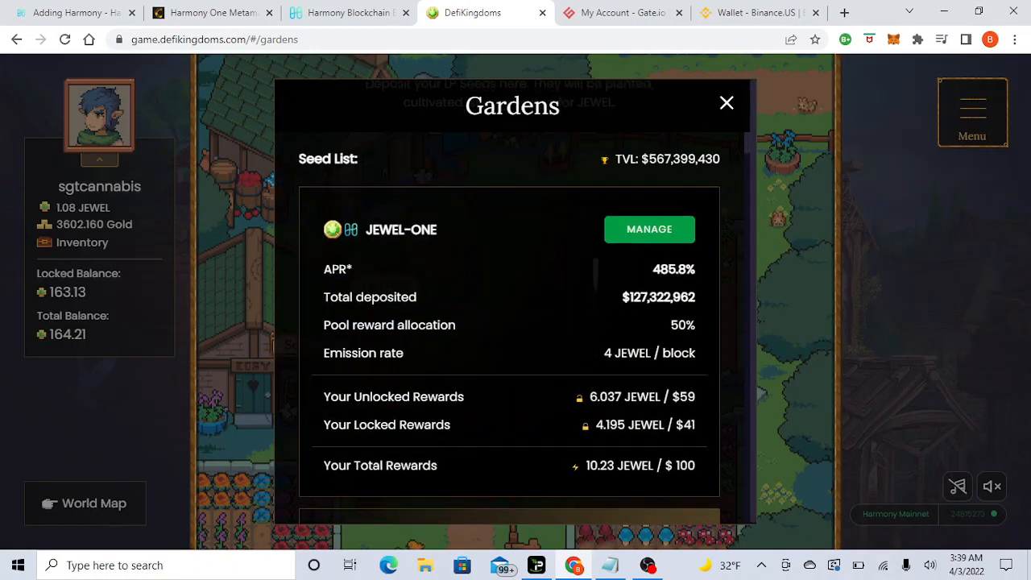
{"action": "scroll", "coordinate": [596, 347], "scroll_direction": "down", "scroll_amount": 3}
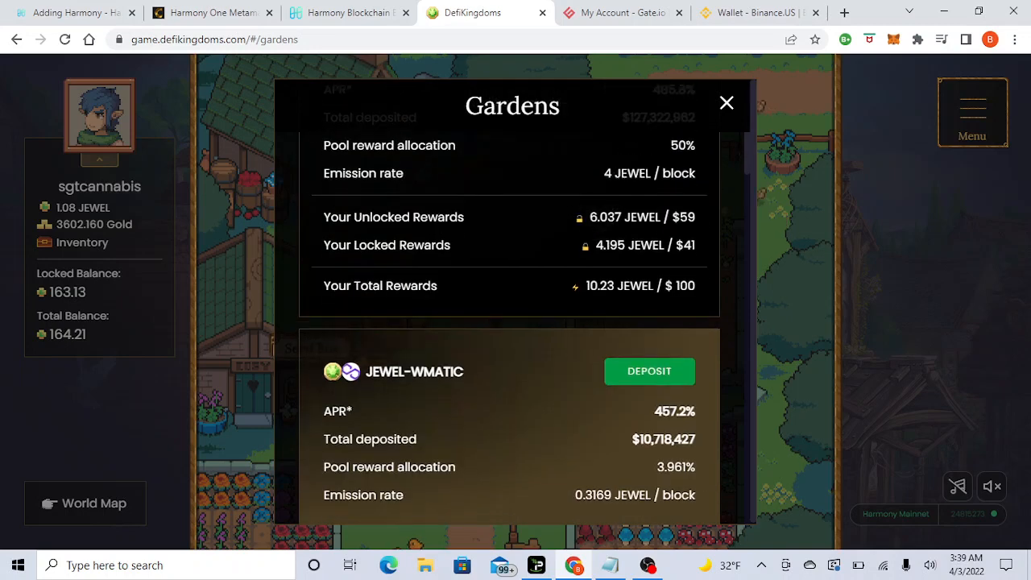
{"action": "left_click", "coordinate": [670, 375]}
{"action": "scroll", "coordinate": [668, 435], "scroll_direction": "up", "scroll_amount": 3}
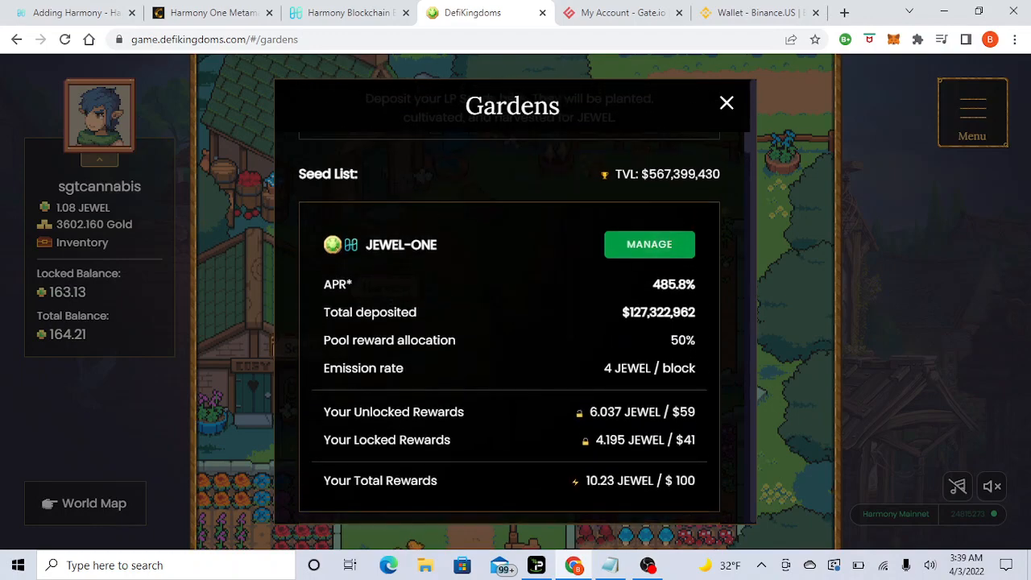
{"action": "left_click", "coordinate": [686, 251]}
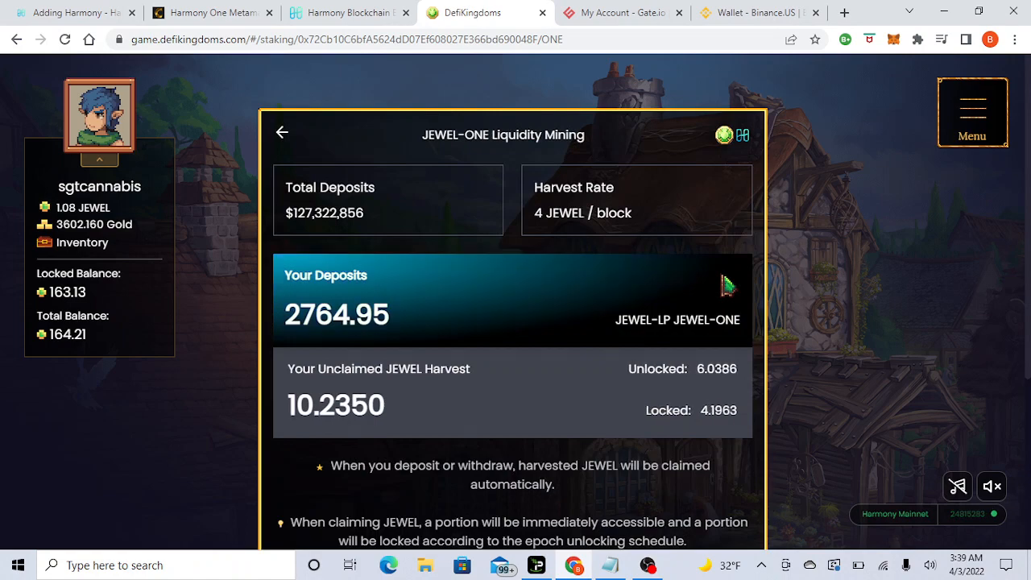
- Try to deposit the maximum available JEWEL-LP tokens into the JEWEL-ONE garden, approving the transaction in MetaMask
{"action": "scroll", "coordinate": [727, 283], "scroll_direction": "down", "scroll_amount": 2}
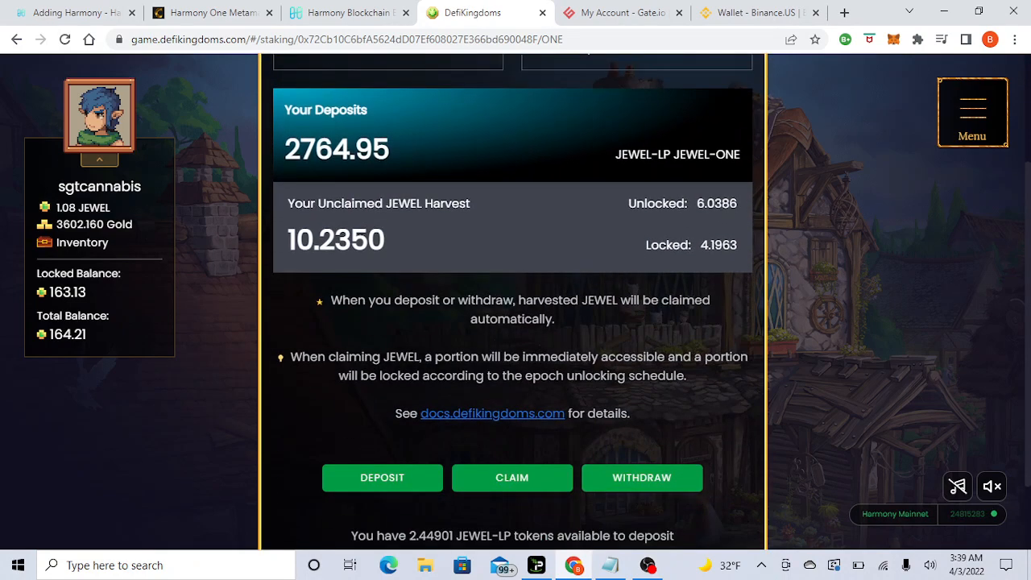
{"action": "left_click", "coordinate": [381, 477]}
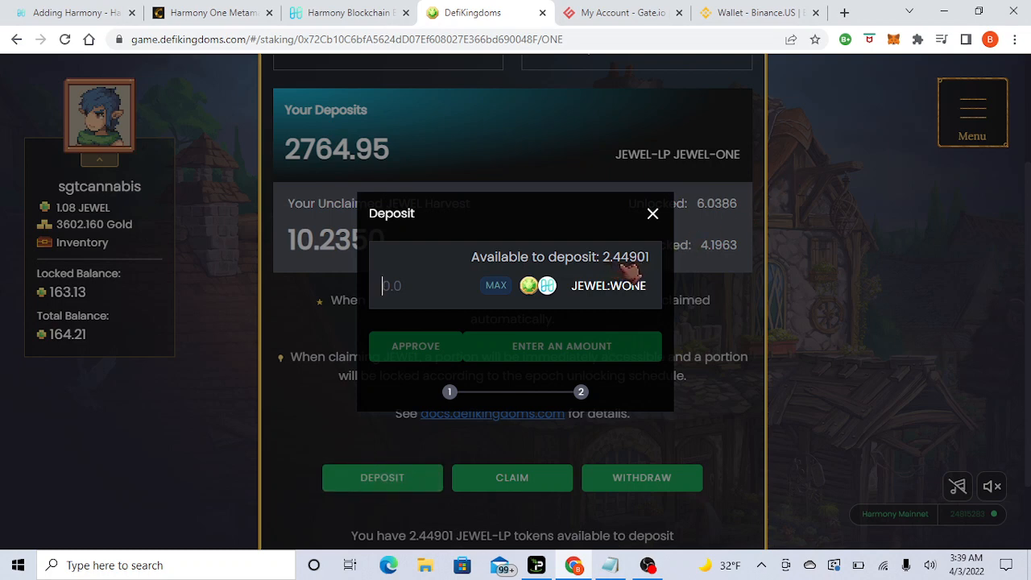
{"action": "left_click", "coordinate": [502, 290]}
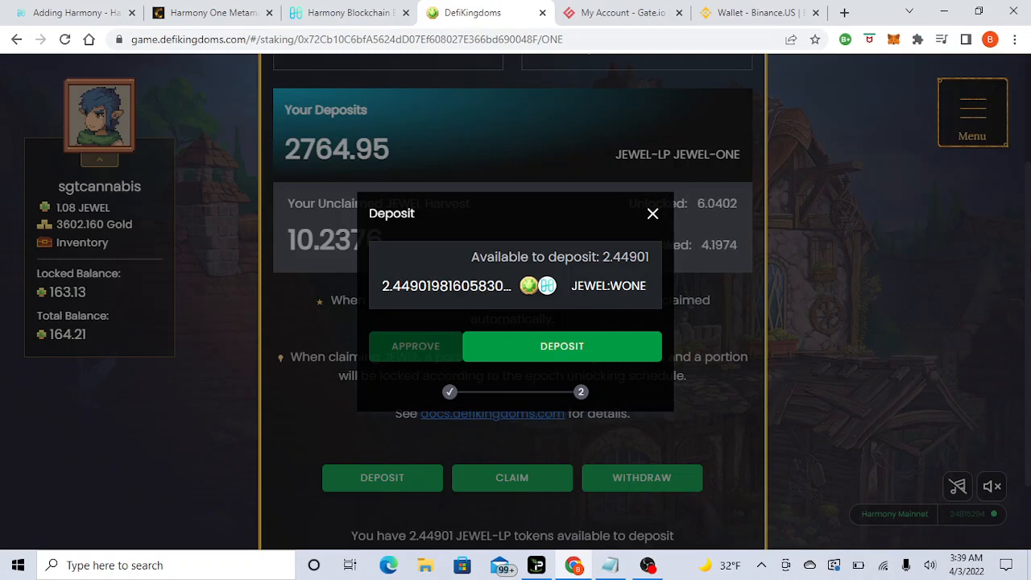
{"action": "left_click", "coordinate": [632, 354]}
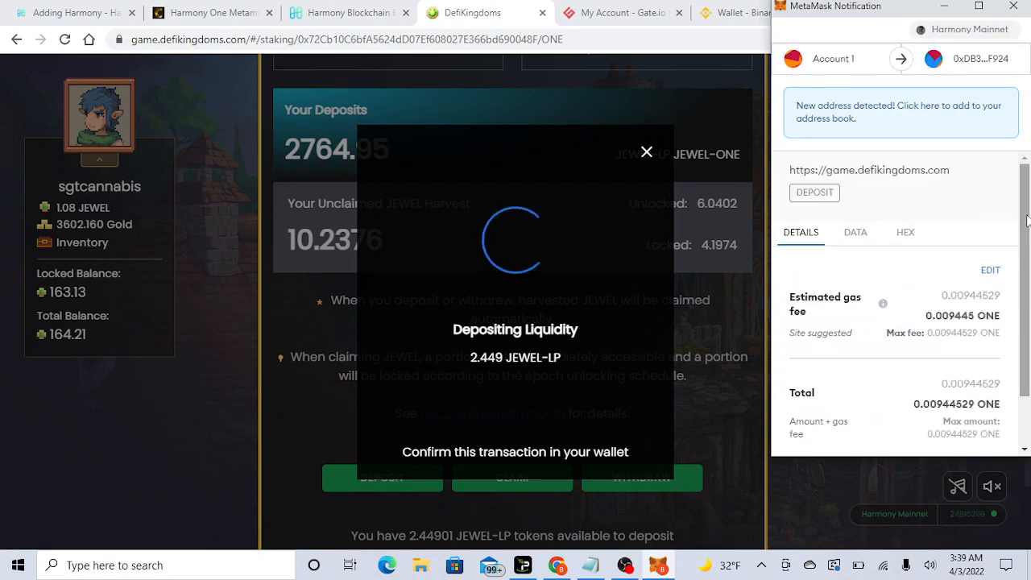
{"action": "left_click_drag", "start_coordinate": [1026, 220], "coordinate": [1026, 270]}
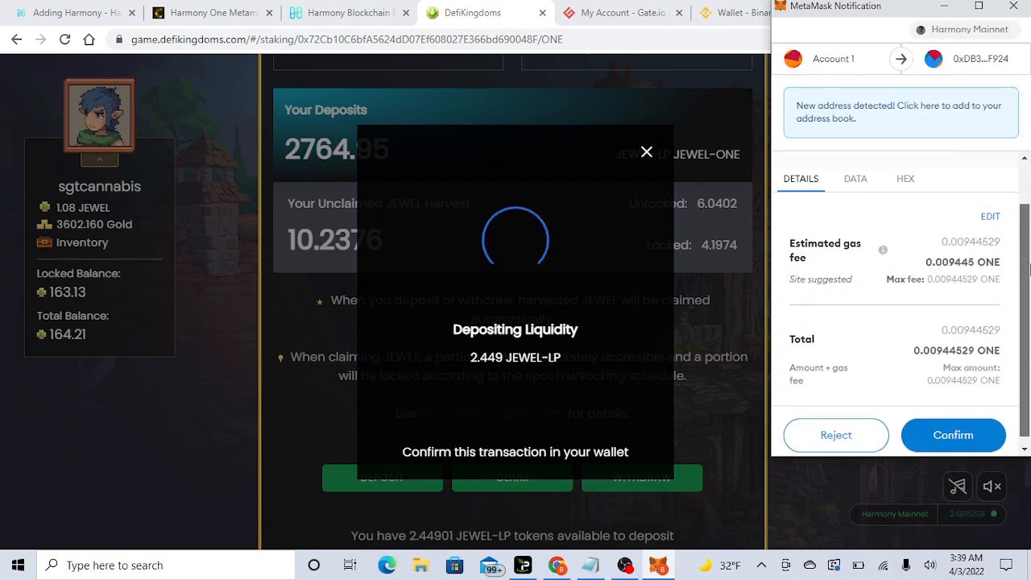
{"action": "left_click", "coordinate": [954, 427]}
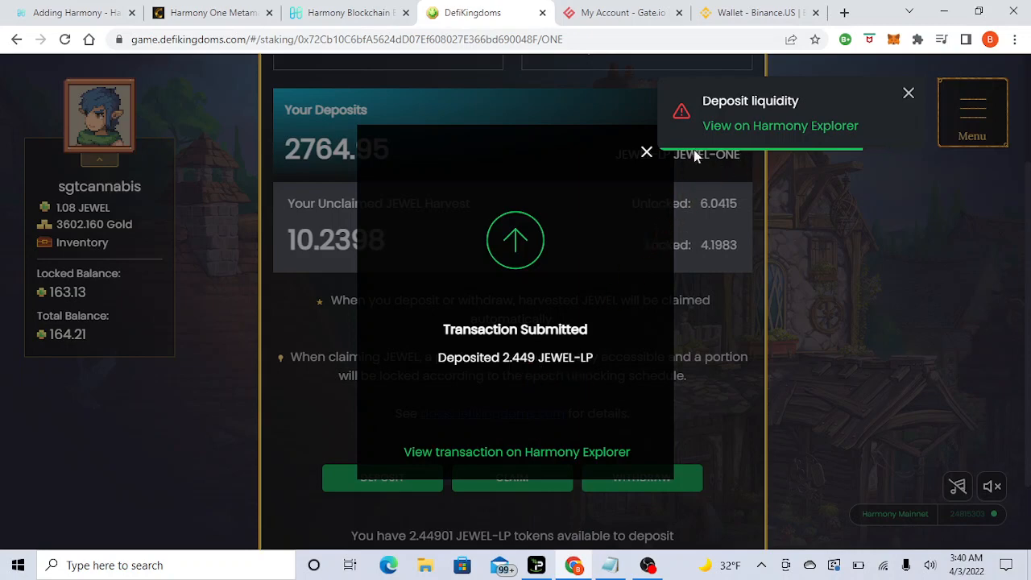
{"action": "left_click", "coordinate": [647, 151]}
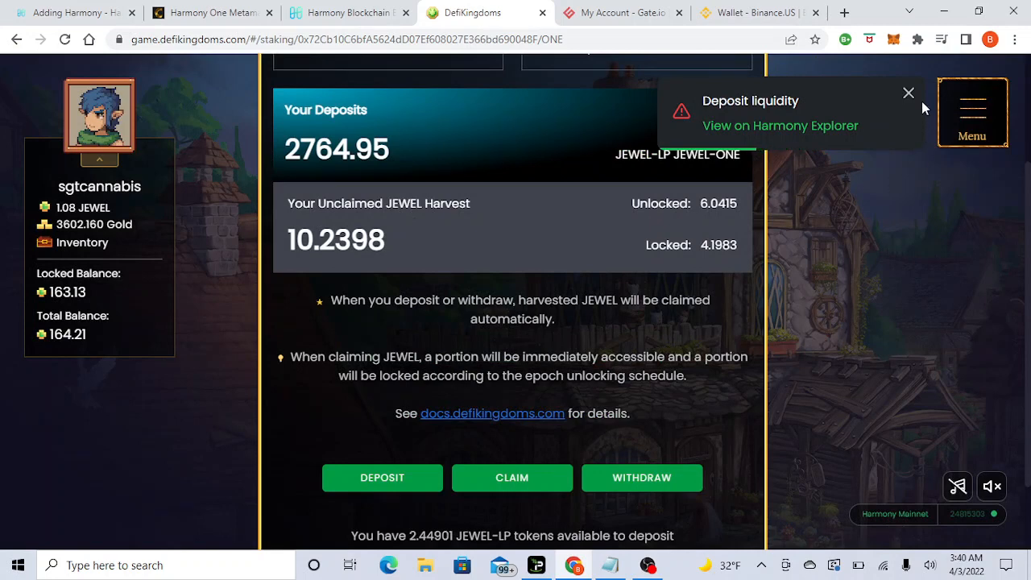
- Check the deposit in MetaMask's activity, resubmit the 2.449 JEWEL-LP deposit and approve it in the wallet
{"action": "left_click", "coordinate": [893, 40]}
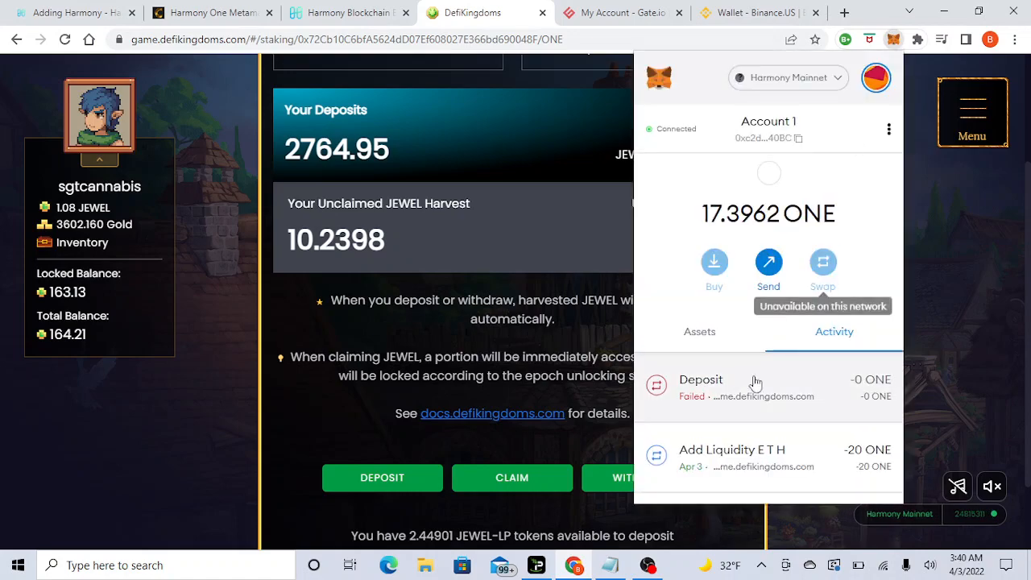
{"action": "left_click", "coordinate": [366, 471]}
{"action": "left_click", "coordinate": [378, 475]}
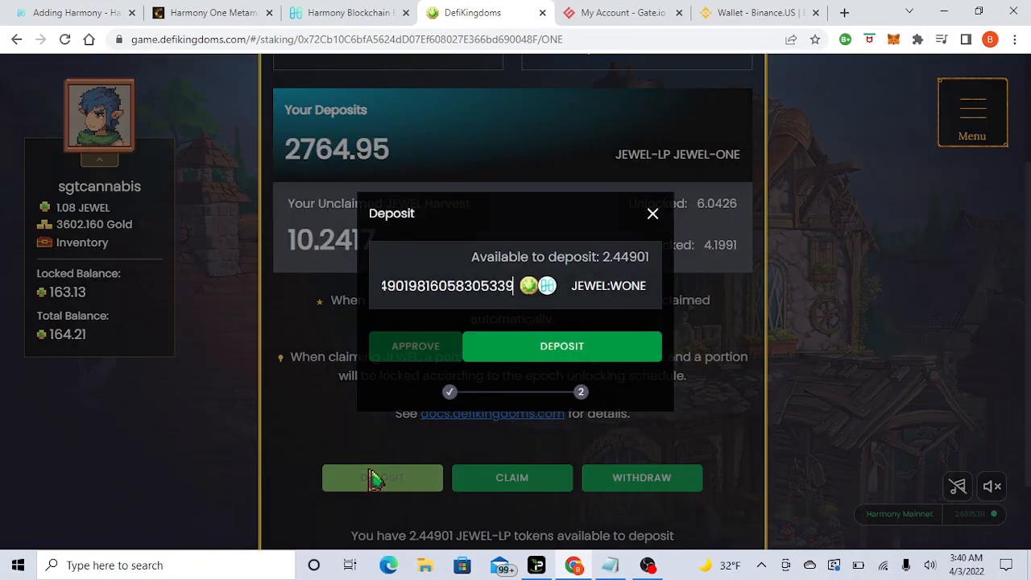
{"action": "left_click", "coordinate": [573, 355]}
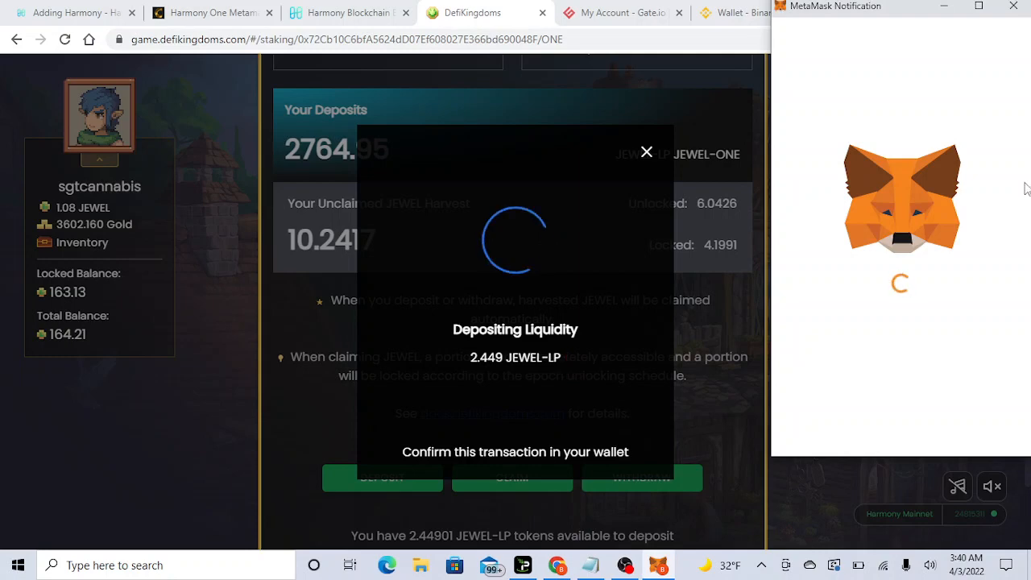
{"action": "scroll", "coordinate": [1030, 282], "scroll_direction": "down", "scroll_amount": 2}
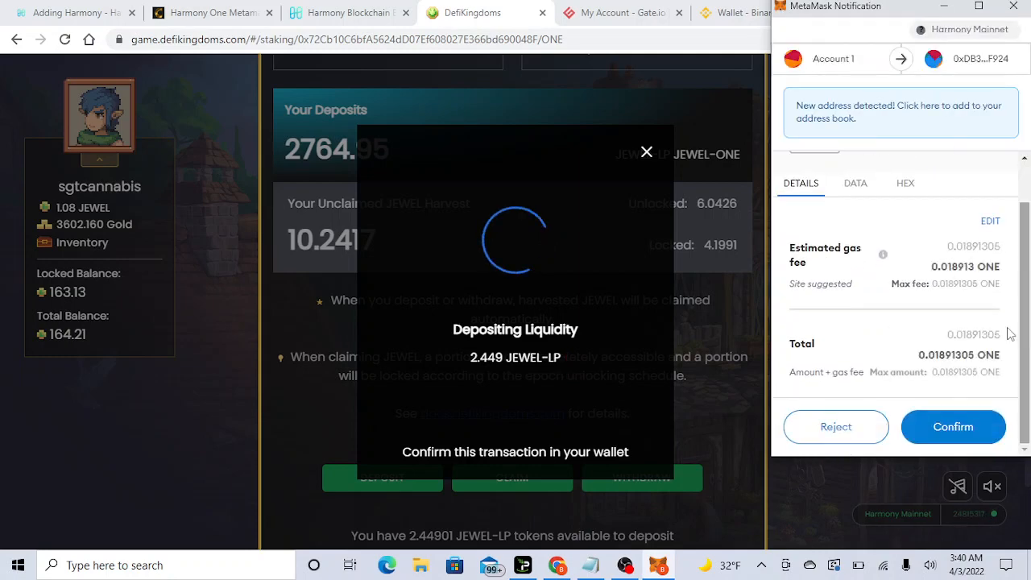
{"action": "left_click", "coordinate": [965, 437]}
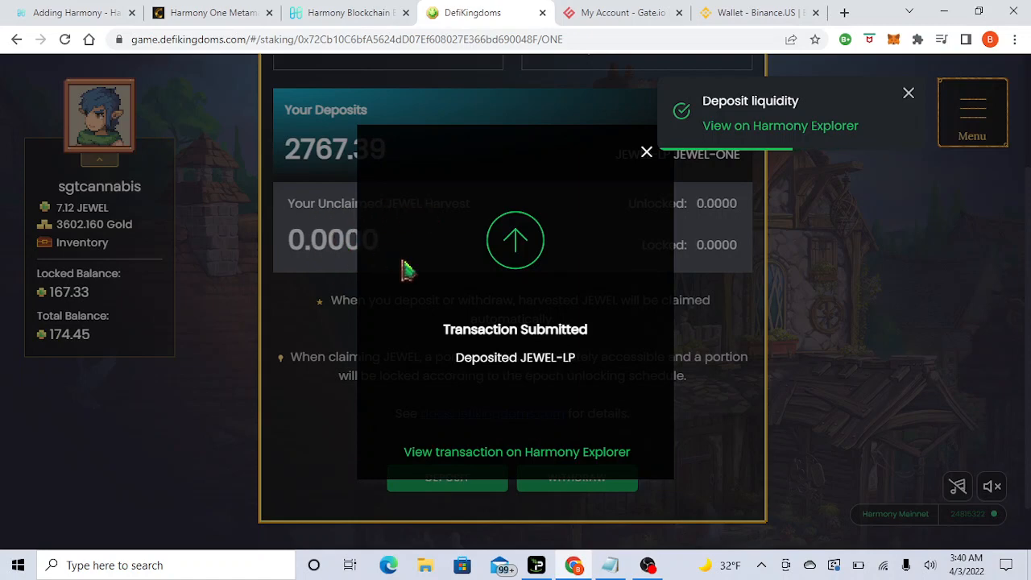
{"action": "left_click", "coordinate": [652, 155]}
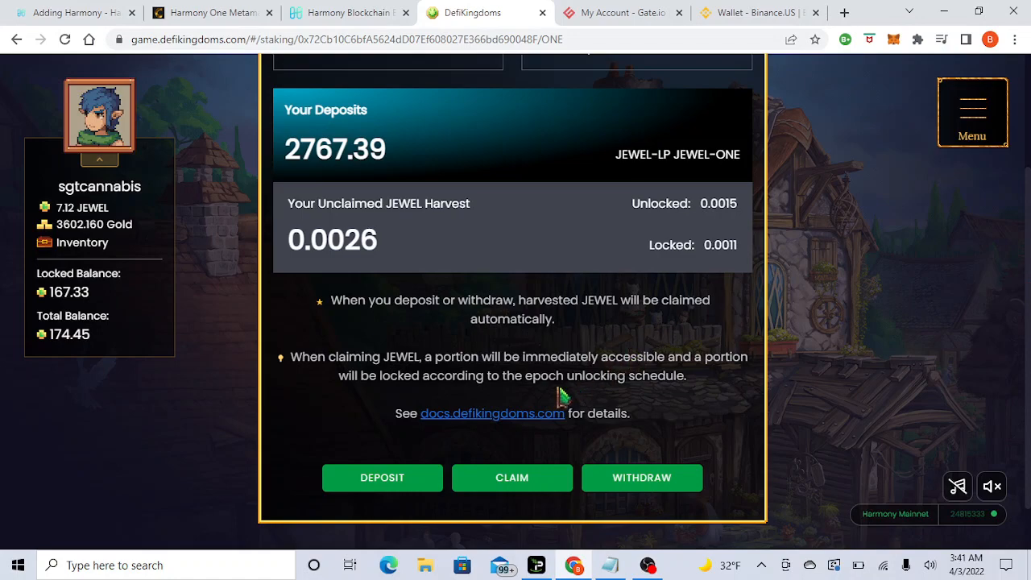
- Open the DeFi Kingdoms docs on the Gardens and review the staking withdrawal fees alongside the Harmony guide and JEWEL-ONE deposit page
{"action": "left_click", "coordinate": [534, 414]}
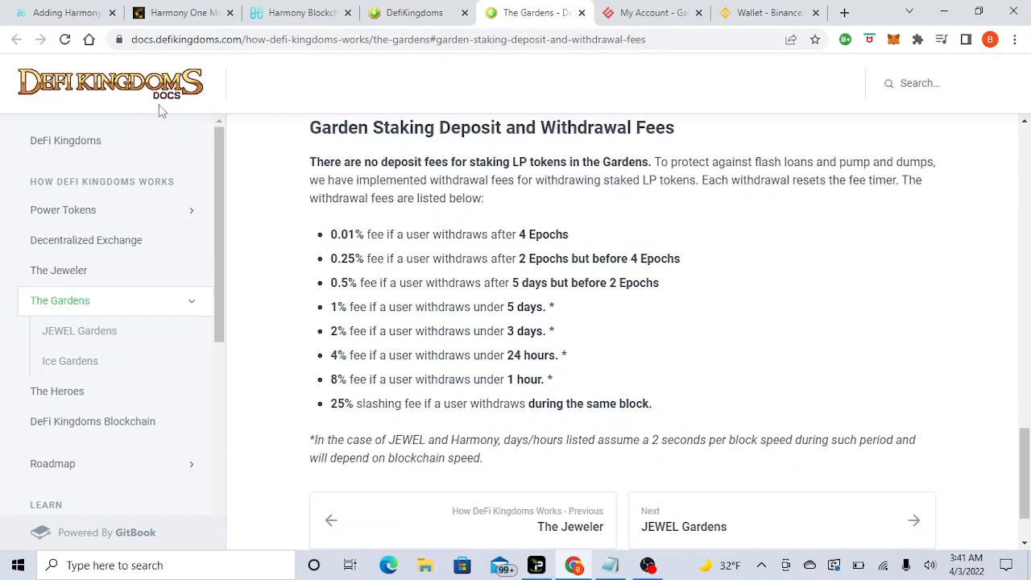
{"action": "left_click", "coordinate": [75, 10]}
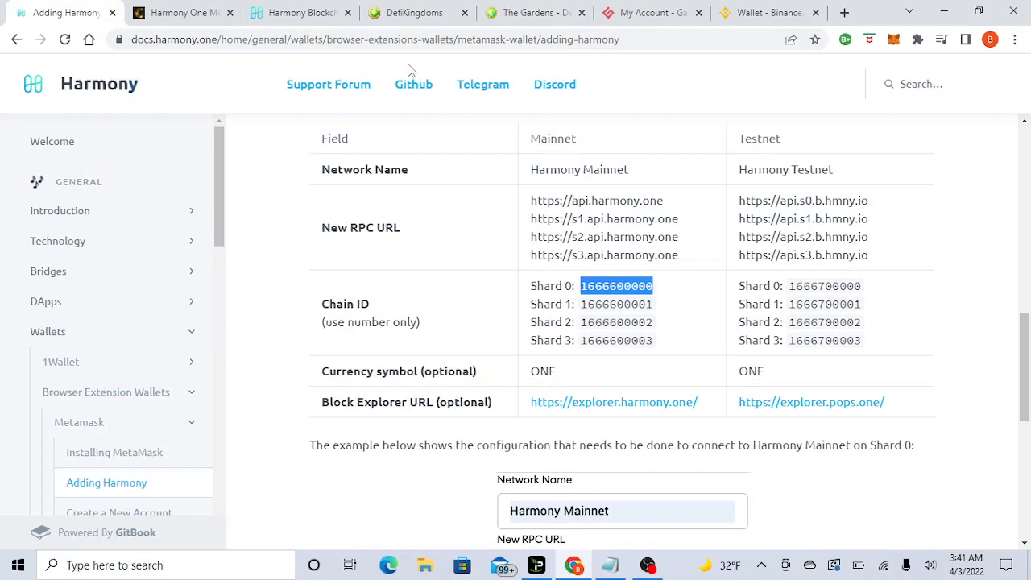
{"action": "left_click", "coordinate": [522, 17]}
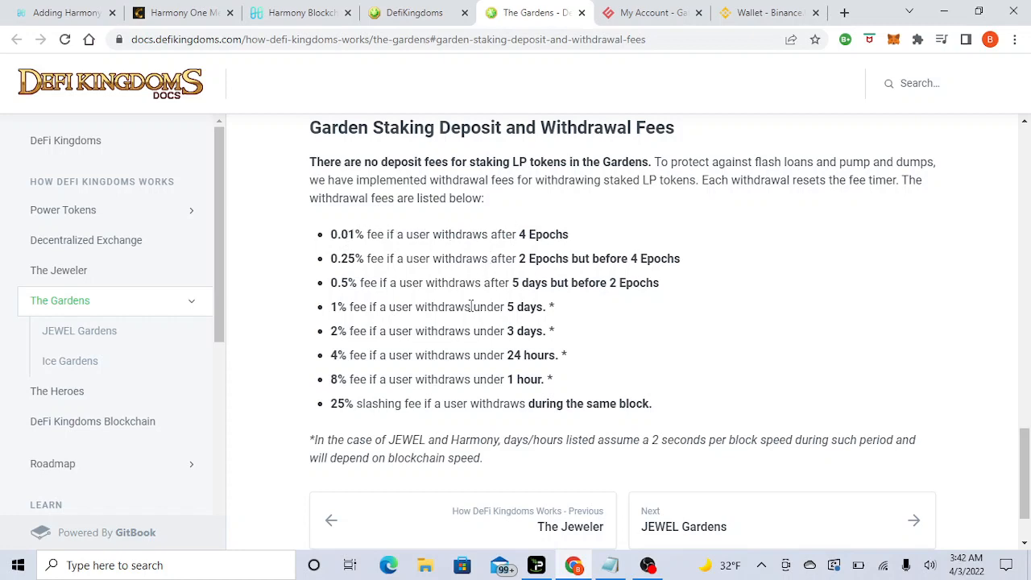
{"action": "left_click", "coordinate": [425, 16]}
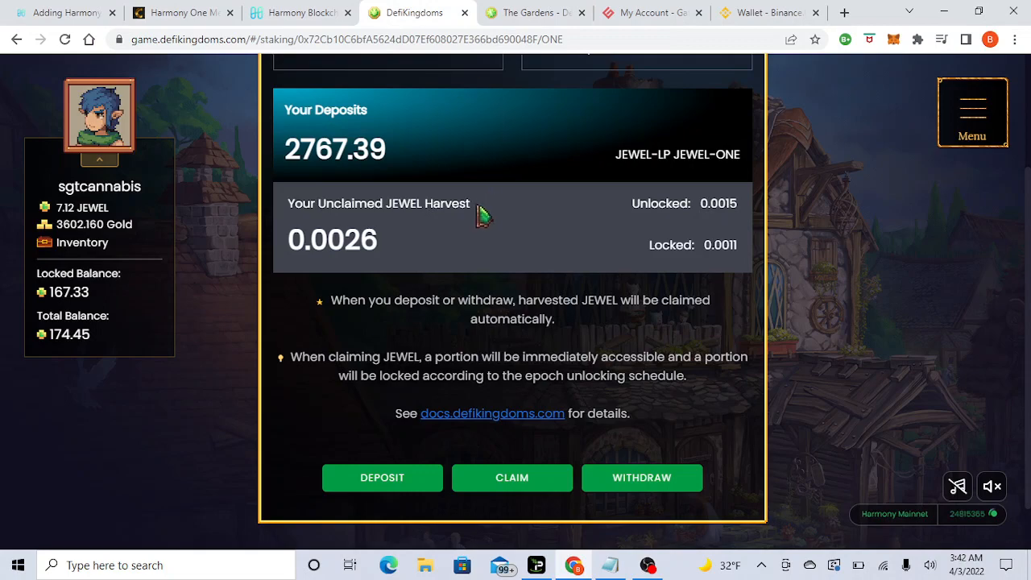
{"action": "scroll", "coordinate": [380, 265], "scroll_direction": "up", "scroll_amount": 2}
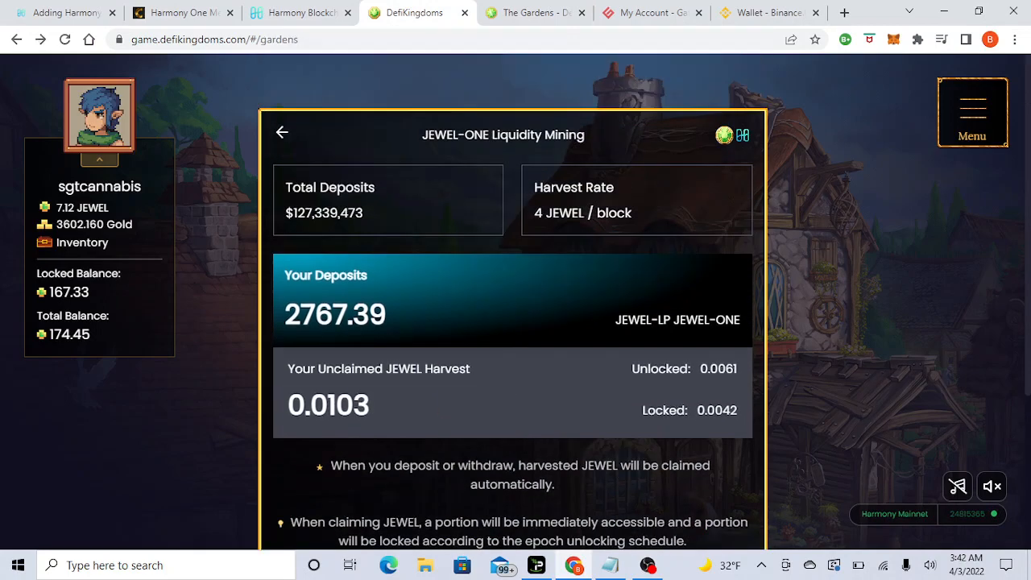
{"action": "left_click", "coordinate": [533, 13]}
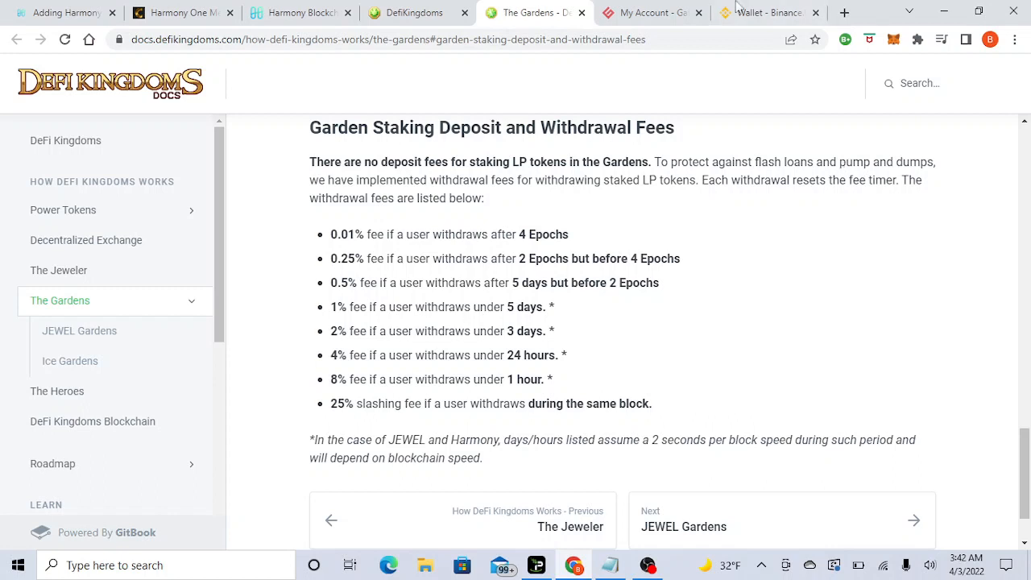
- Return to the DeFi Kingdoms Gardens, check the JEWEL-ONE pool's APR and rewards in the Seed Box, and close it
{"action": "left_click", "coordinate": [411, 6]}
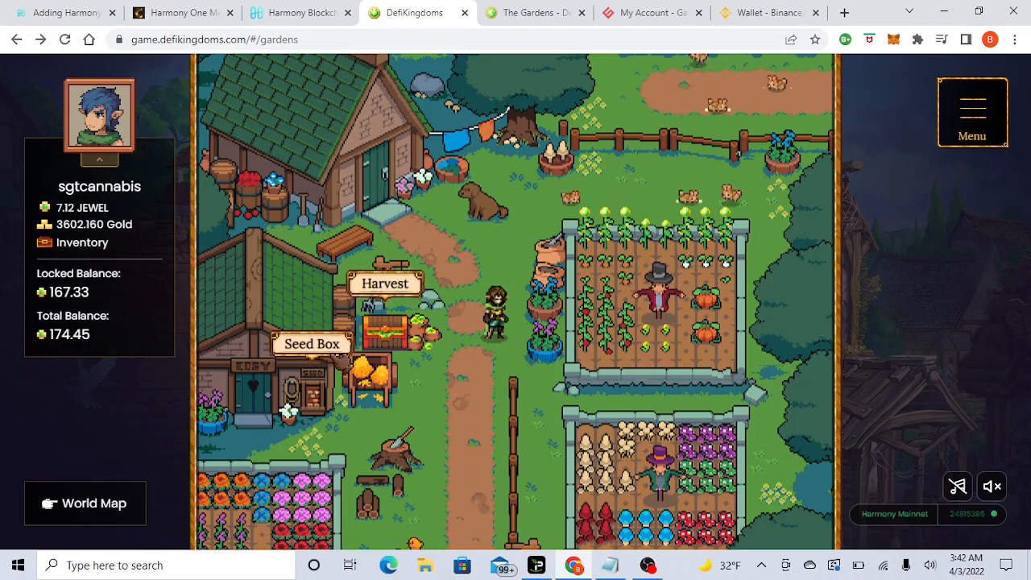
{"action": "left_click", "coordinate": [337, 358]}
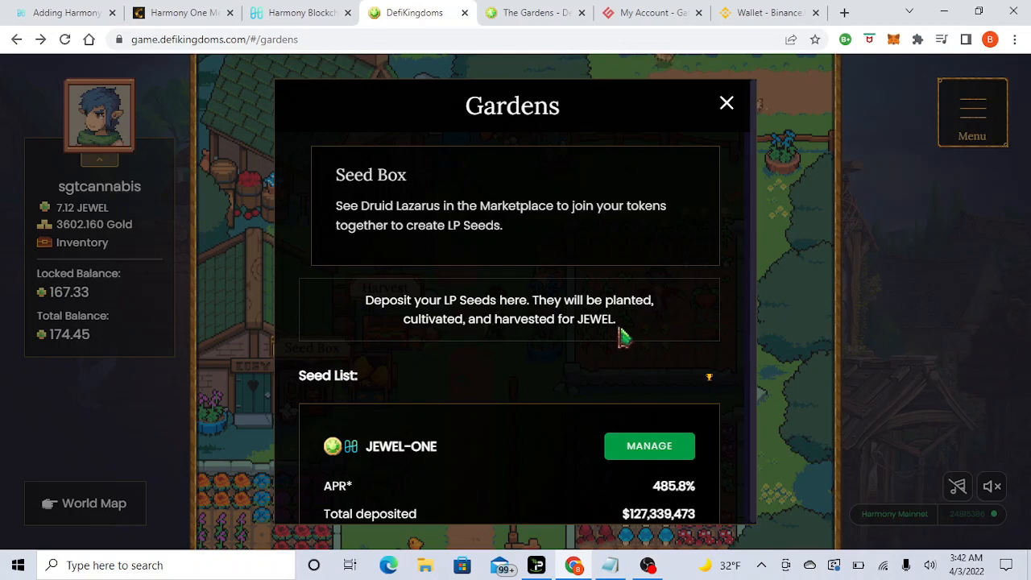
{"action": "scroll", "coordinate": [622, 338], "scroll_direction": "down", "scroll_amount": 3}
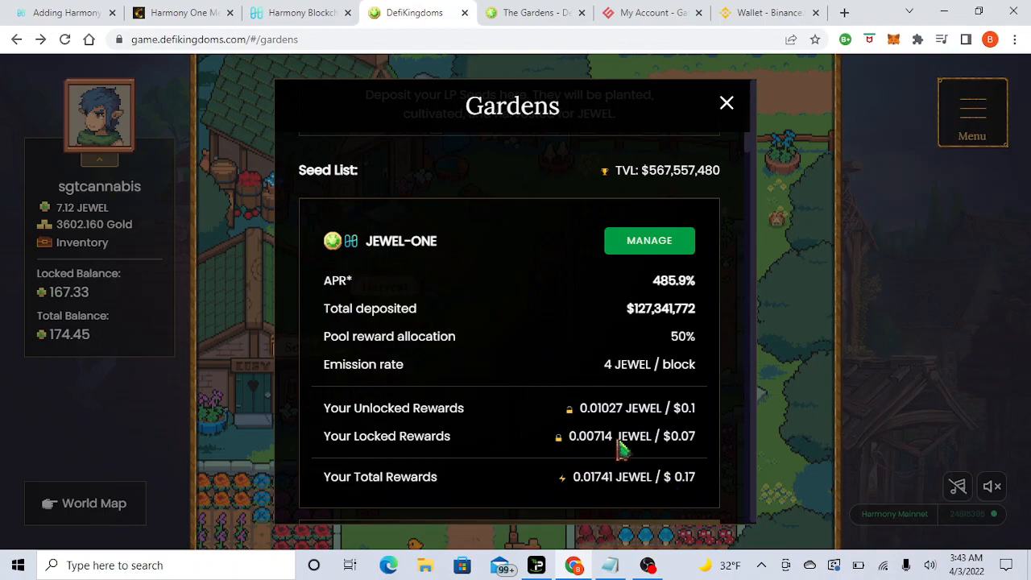
{"action": "left_click", "coordinate": [726, 103]}
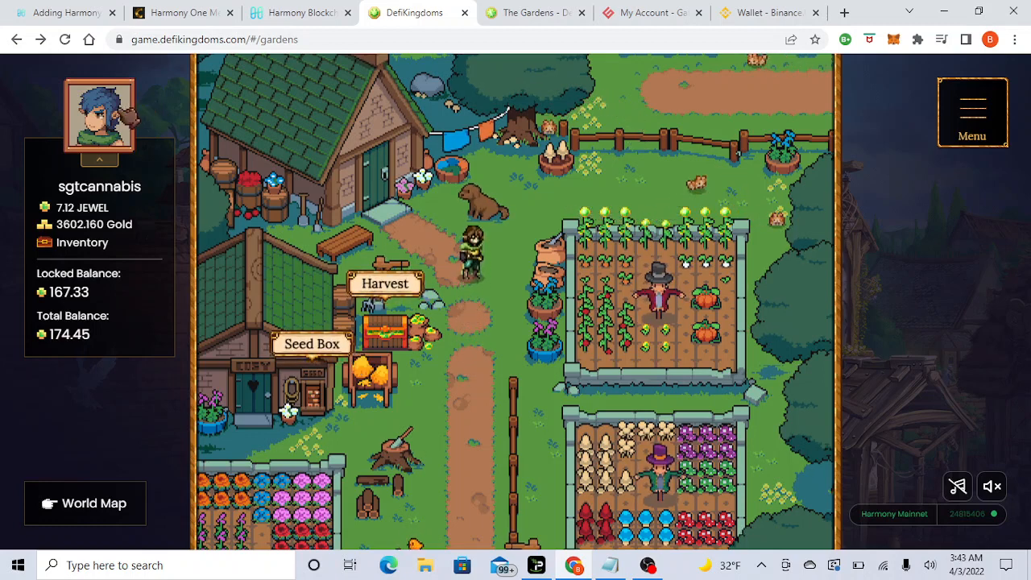
- Review the JEWEL & Hero Breakdown for JEWEL balances, pending rewards, supply, price and market cap, and close it
{"action": "left_click", "coordinate": [127, 119]}
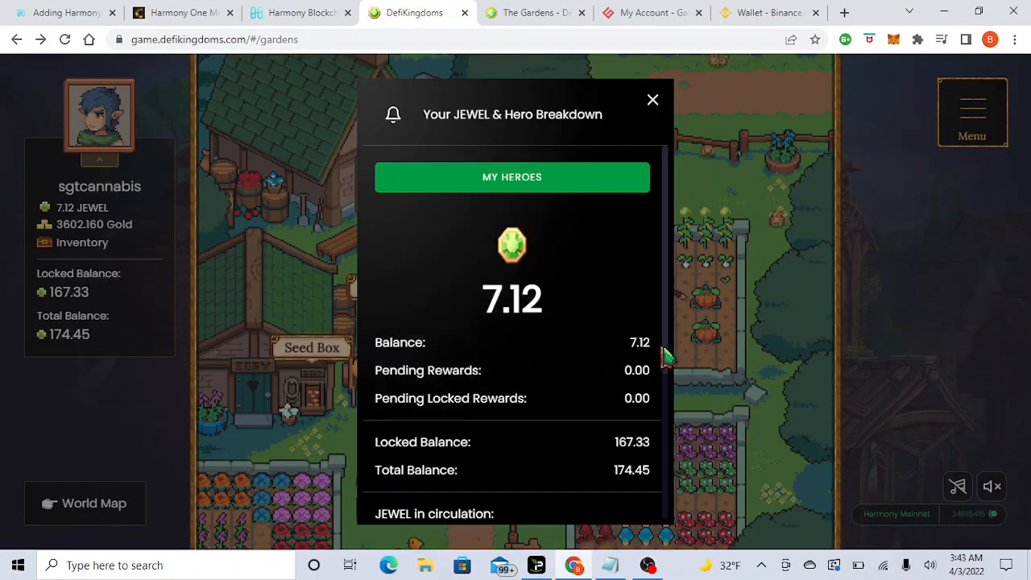
{"action": "scroll", "coordinate": [681, 415], "scroll_direction": "down", "scroll_amount": 2}
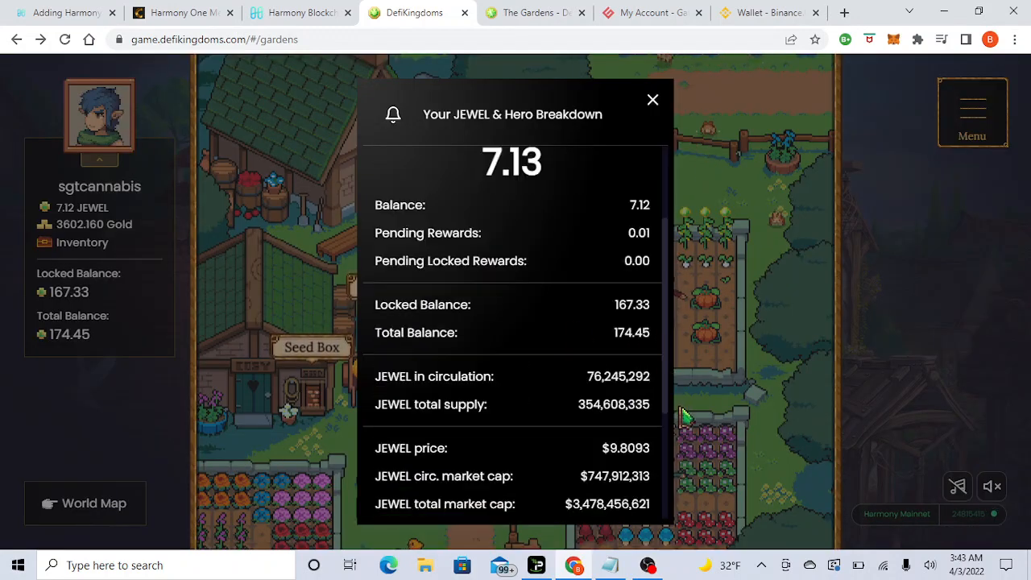
{"action": "scroll", "coordinate": [680, 415], "scroll_direction": "down", "scroll_amount": 3}
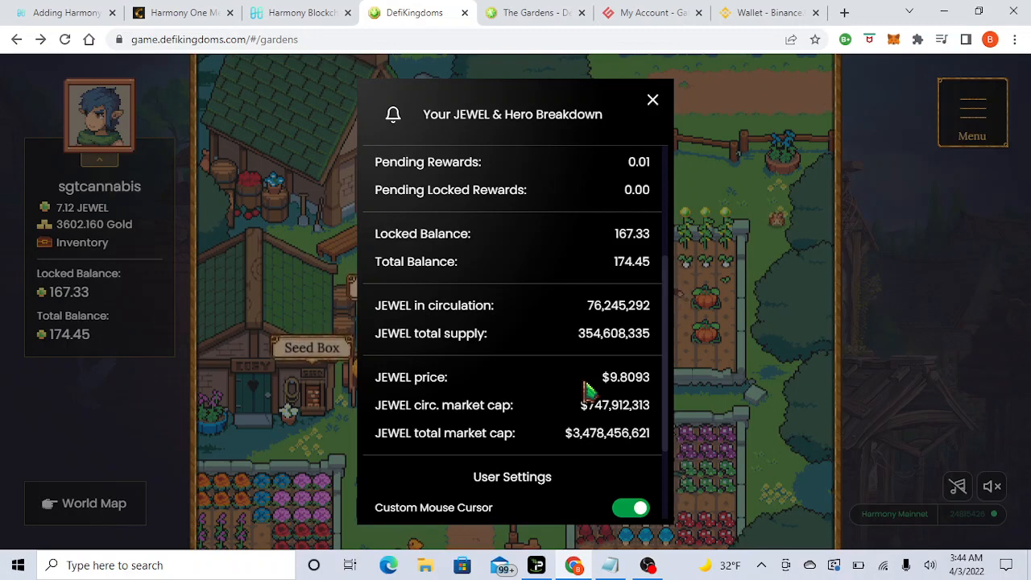
{"action": "left_click", "coordinate": [653, 100]}
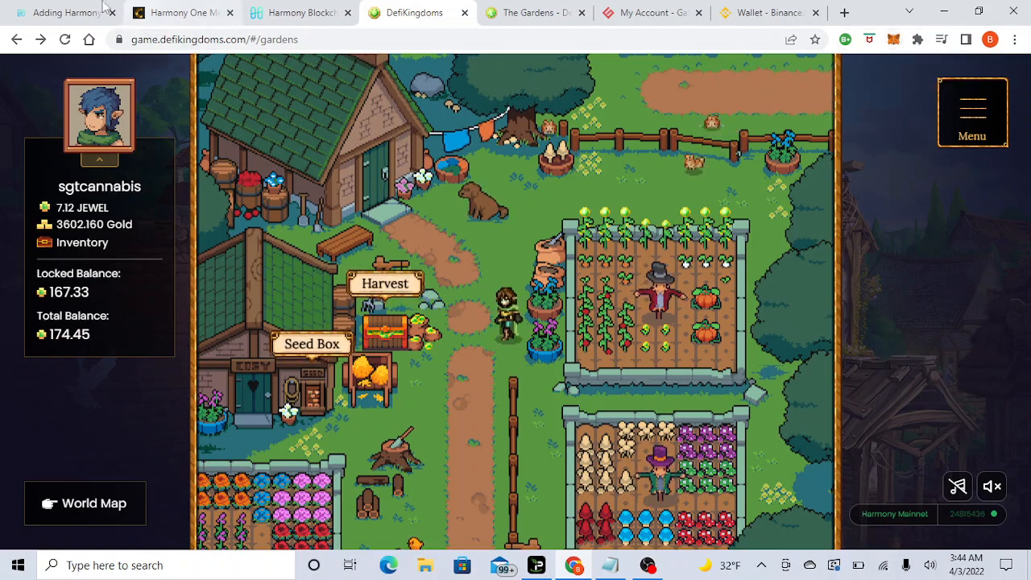
- Revisit the Harmony network setup docs, the coinguides.org MetaMask guide and the Harmony Block Explorer address page
{"action": "left_click", "coordinate": [67, 12]}
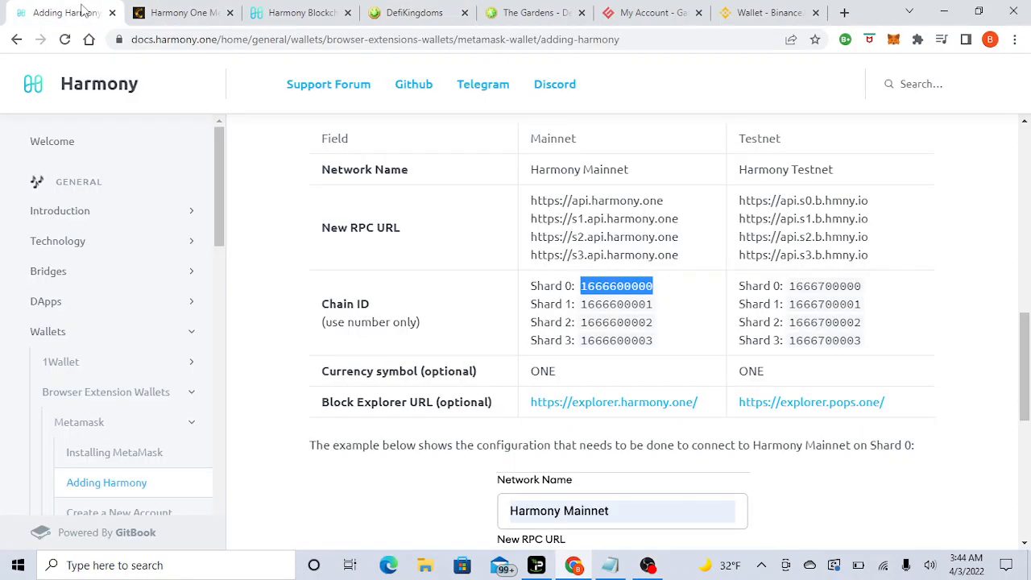
{"action": "left_click", "coordinate": [184, 14]}
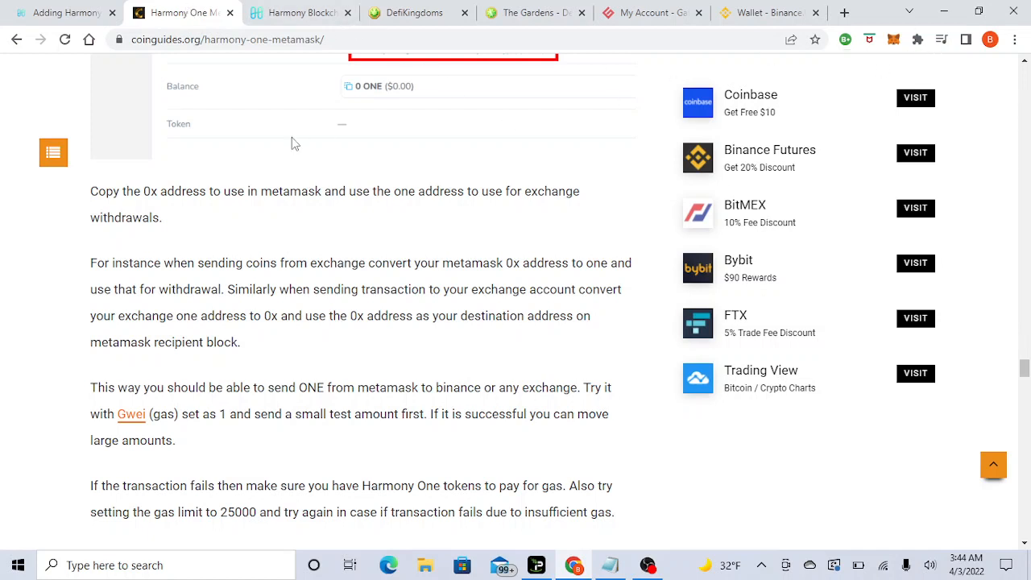
{"action": "left_click", "coordinate": [296, 8]}
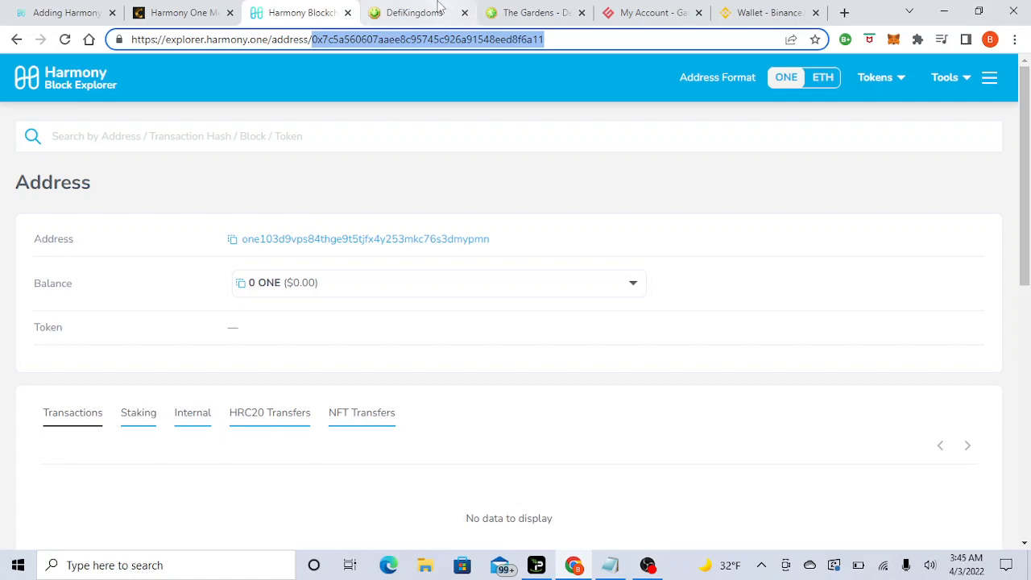
- Switch back to the DeFi Kingdoms game and leave the Gardens for the World Map
{"action": "left_click", "coordinate": [445, 11]}
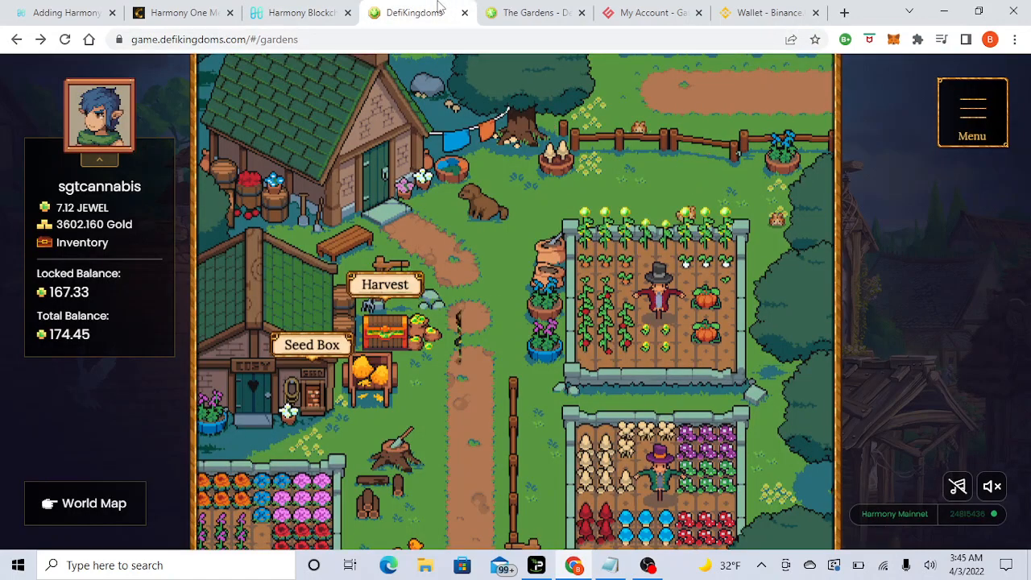
{"action": "left_click", "coordinate": [94, 505]}
{"action": "left_click", "coordinate": [88, 504]}
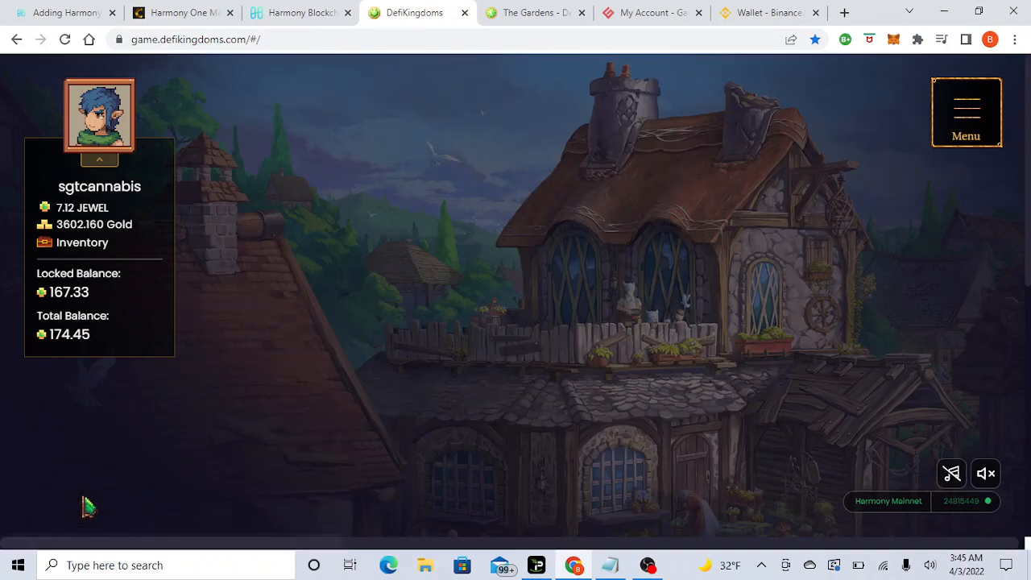